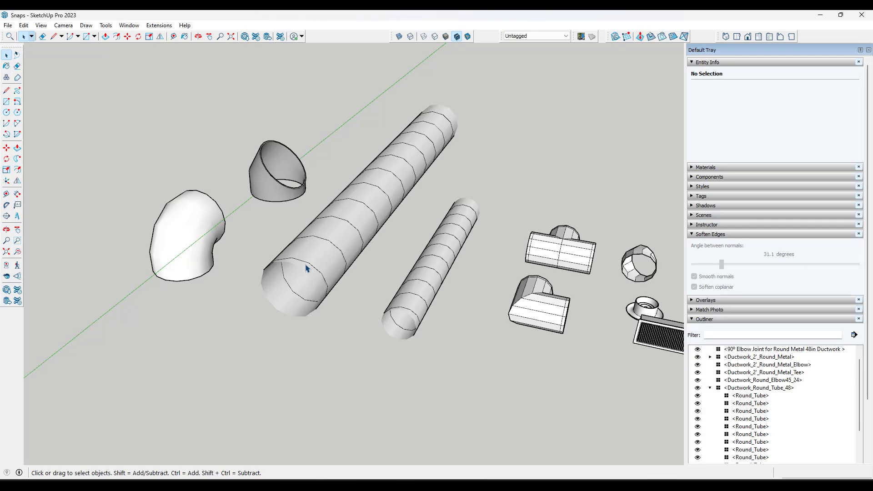
# Step: Rotate the 90° elbow joint about its vertical axis so its side opening faces away from the tubes
pyautogui.scroll(2, 296, 224)
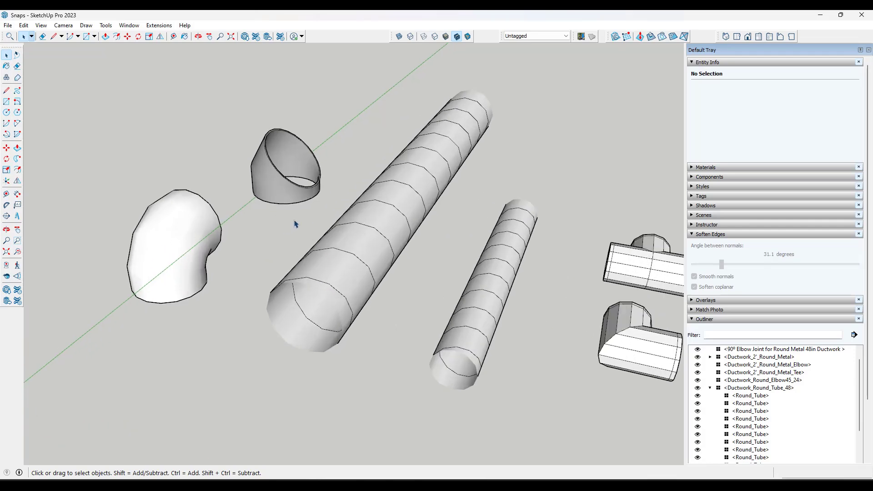
pyautogui.click(321, 293)
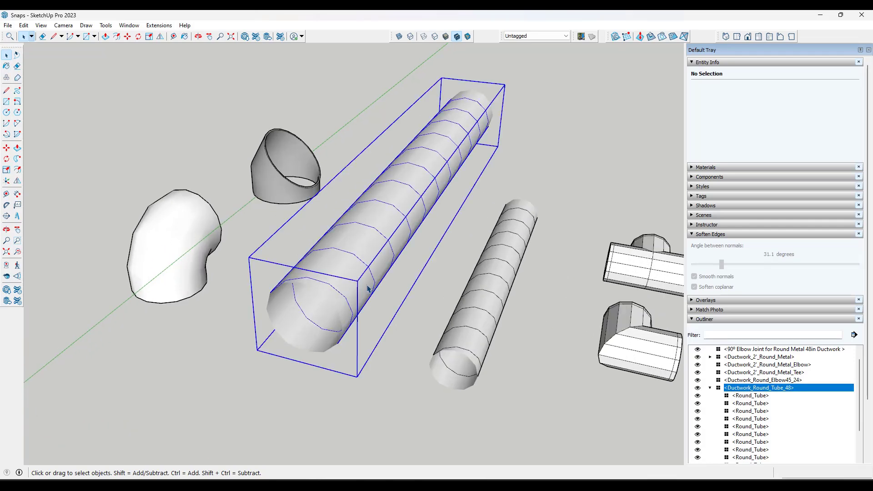
pyautogui.click(168, 222)
pyautogui.moveTo(168, 220); pyautogui.dragTo(168, 217, button='middle')
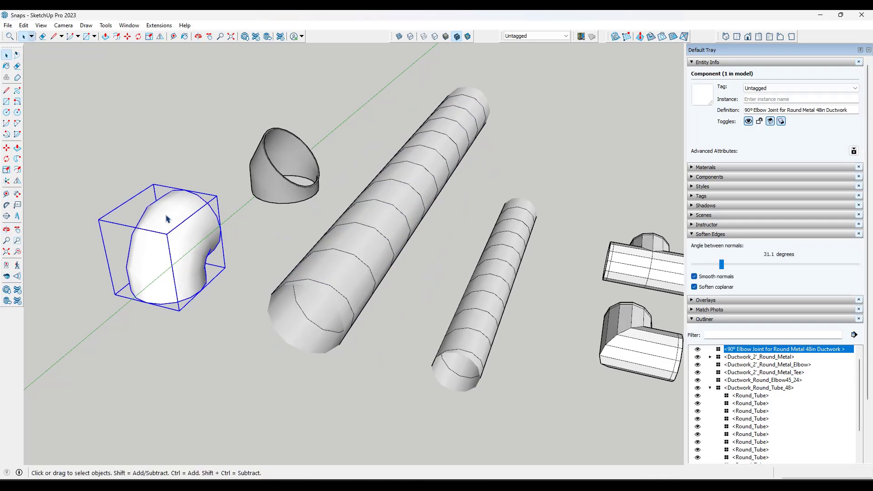
pyautogui.press('m')
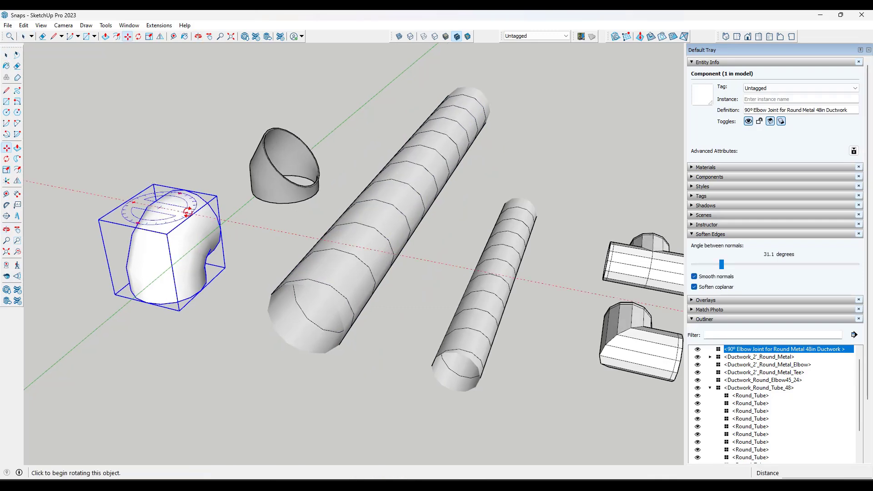
pyautogui.click(185, 211)
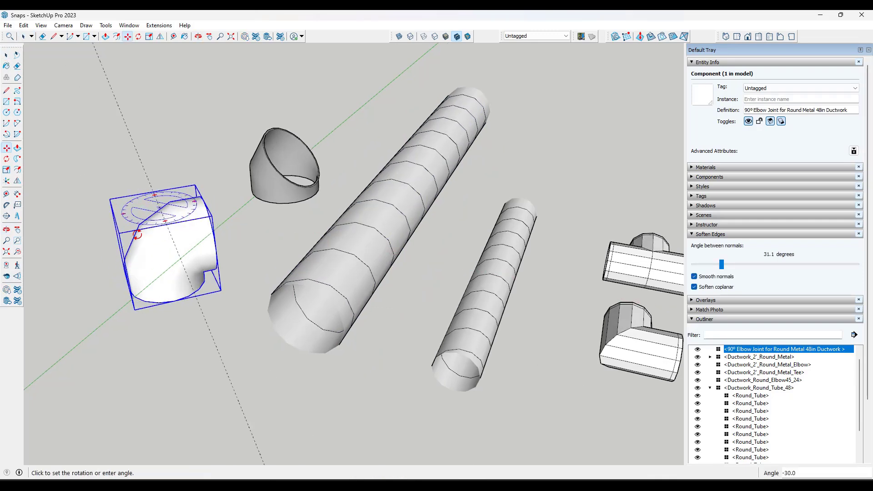
pyautogui.click(77, 191)
pyautogui.press('space')
# Step: Open the 90° elbow component for editing and erase the existing snaps at its two openings
pyautogui.scroll(-2, 237, 194)
pyautogui.scroll(5, 185, 270)
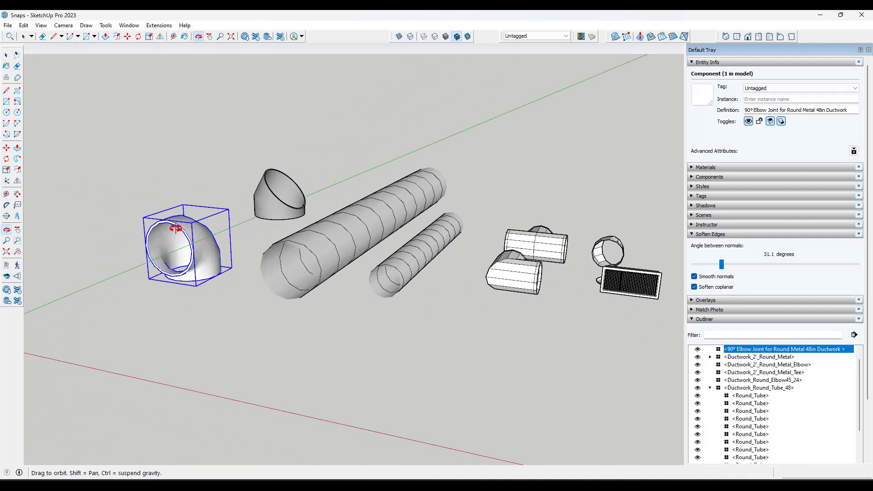
pyautogui.scroll(-3, 217, 219)
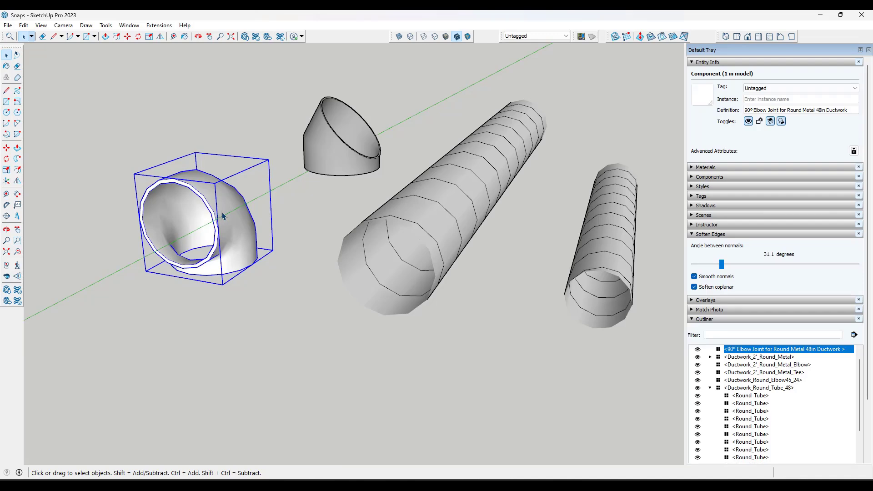
pyautogui.doubleClick(221, 208)
pyautogui.scroll(5, 185, 230)
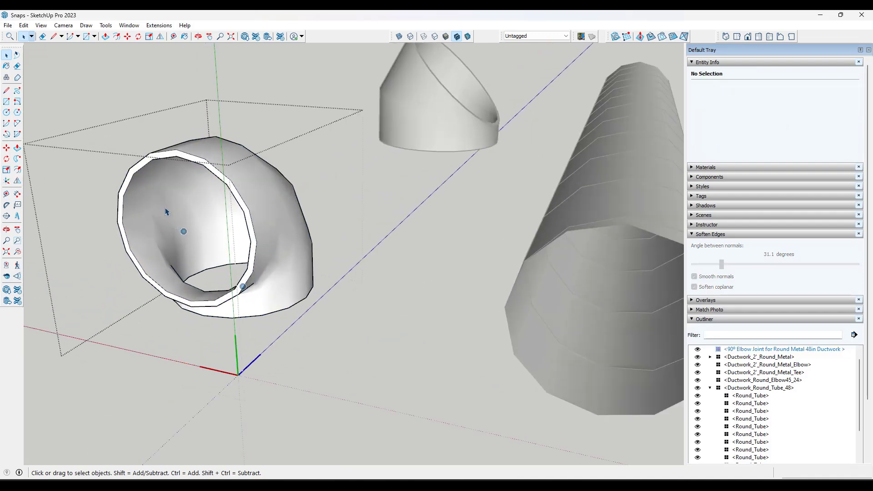
pyautogui.press('e')
pyautogui.moveTo(204, 253)
pyautogui.mouseDown(button='middle')
pyautogui.moveTo(246, 292)
pyautogui.moveTo(273, 286)
pyautogui.moveTo(288, 226)
pyautogui.moveTo(319, 175)
pyautogui.moveTo(260, 186)
pyautogui.moveTo(240, 176)
pyautogui.mouseUp(button='middle')
pyautogui.press('space')
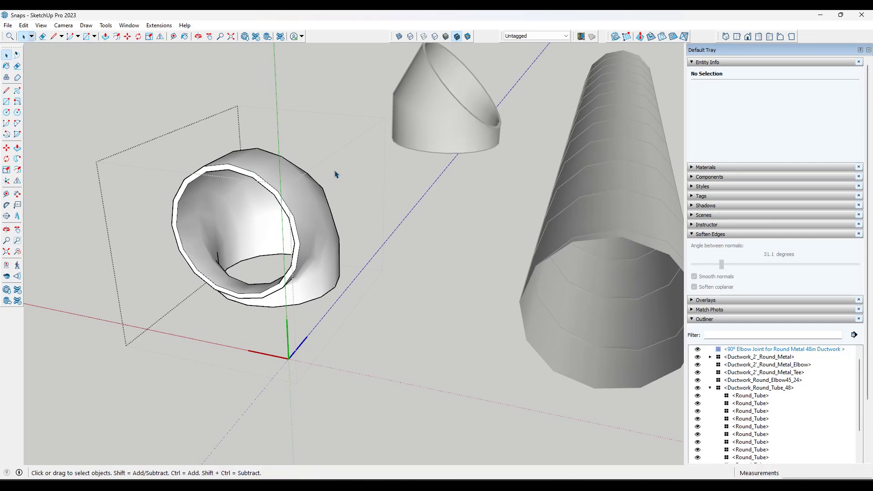
pyautogui.click(397, 218)
pyautogui.doubleClick(299, 216)
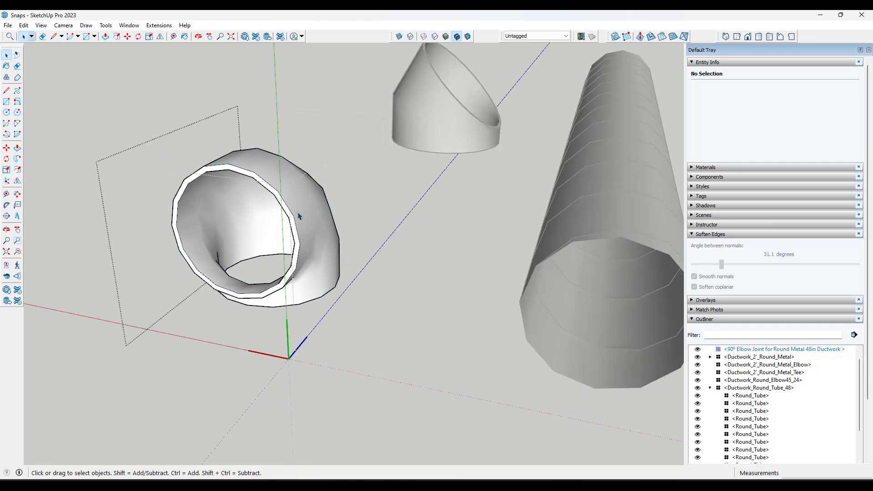
pyautogui.rightClick(273, 199)
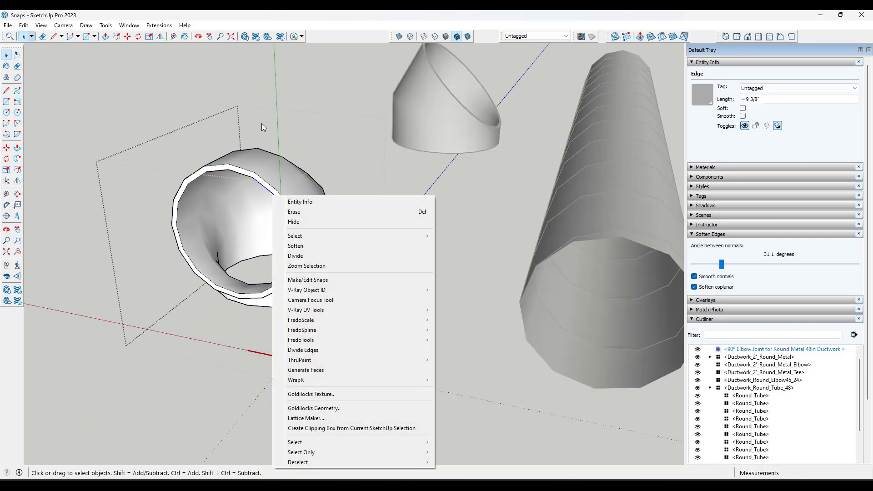
pyautogui.click(308, 281)
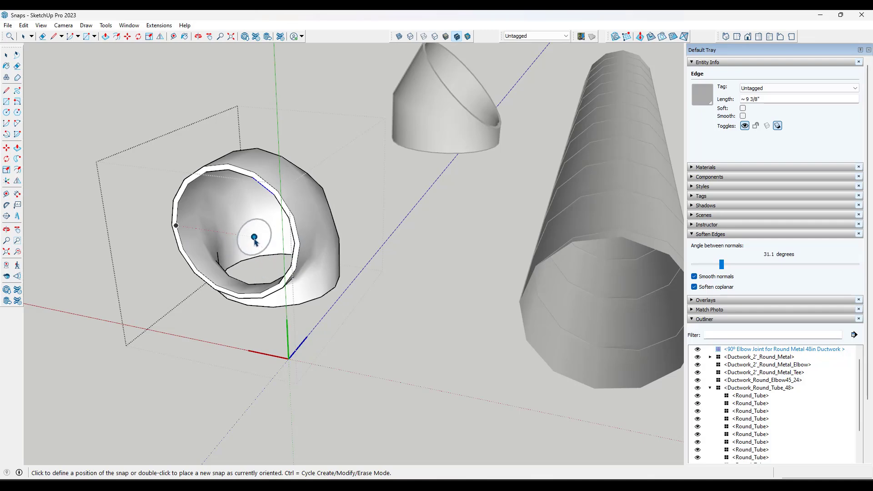
pyautogui.moveTo(255, 239); pyautogui.dragTo(195, 156, button='middle')
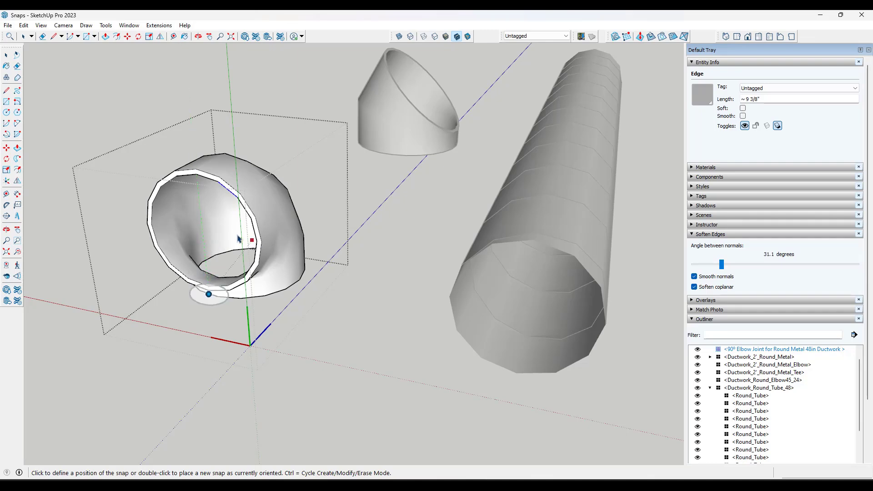
pyautogui.click(201, 219)
pyautogui.moveTo(240, 217); pyautogui.dragTo(436, 205, button='middle')
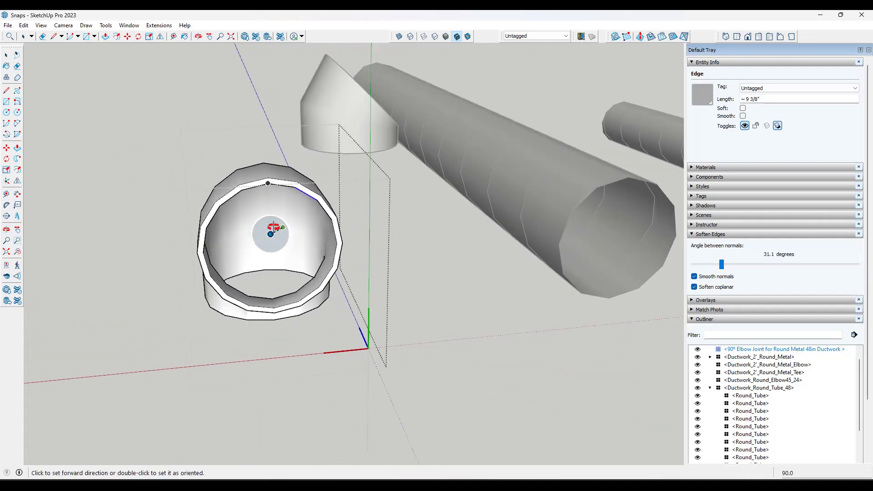
pyautogui.moveTo(274, 227); pyautogui.dragTo(191, 232, button='middle')
pyautogui.press('space')
pyautogui.scroll(-3, 248, 236)
pyautogui.moveTo(248, 236); pyautogui.dragTo(203, 220, button='middle')
pyautogui.scroll(5, 261, 207)
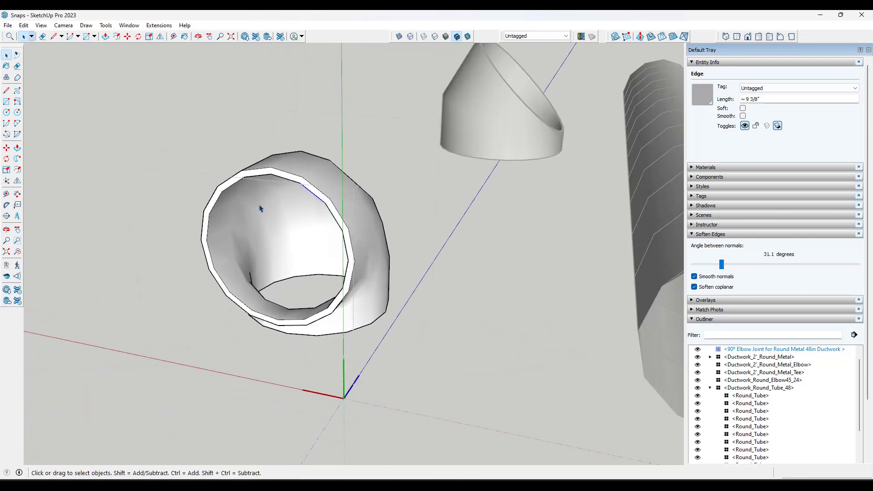
# Step: Place a snap at the centre of the elbow's side opening, oriented with the blue axis lock
pyautogui.rightClick(304, 180)
pyautogui.click(332, 305)
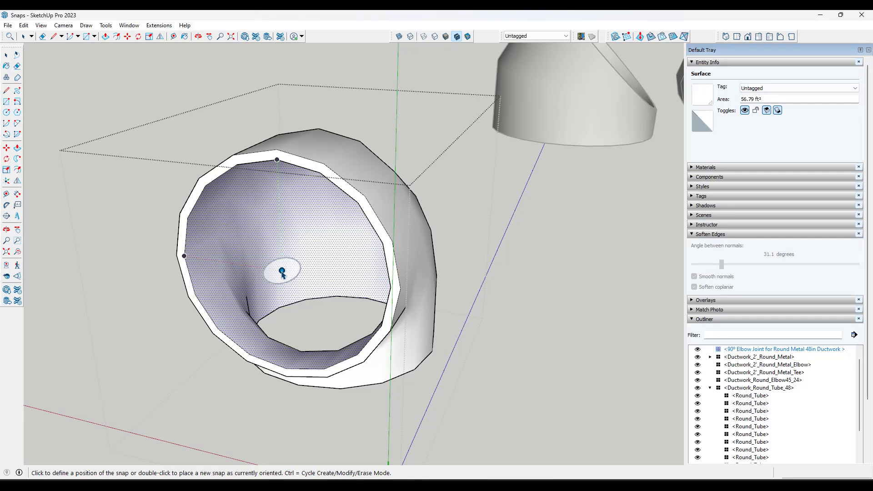
pyautogui.press('Up')
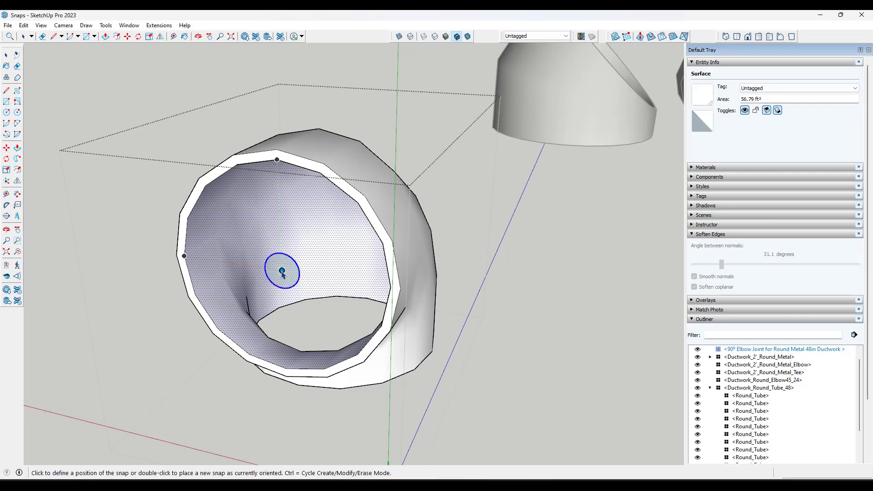
pyautogui.press('Right')
pyautogui.press('Left')
pyautogui.press('Up')
pyautogui.press('Right')
pyautogui.press('Left')
pyautogui.press('Up')
pyautogui.press('Right')
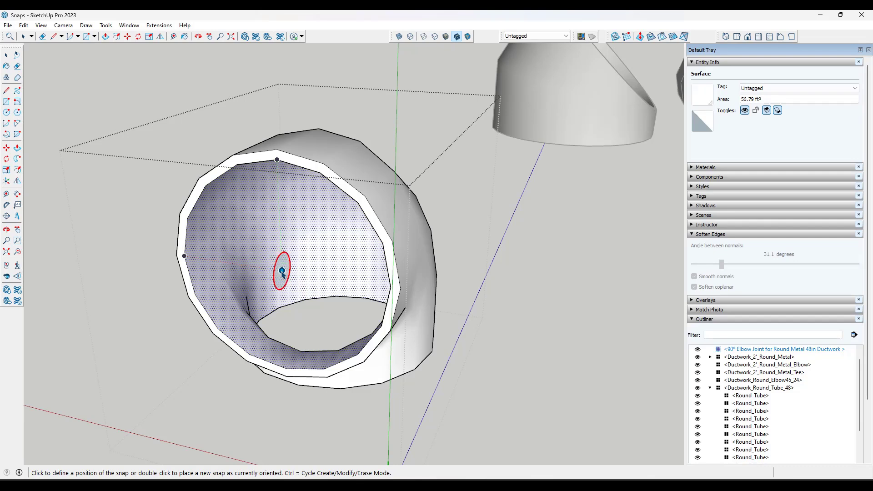
pyautogui.press('Left')
pyautogui.press('Up')
pyautogui.press('Left')
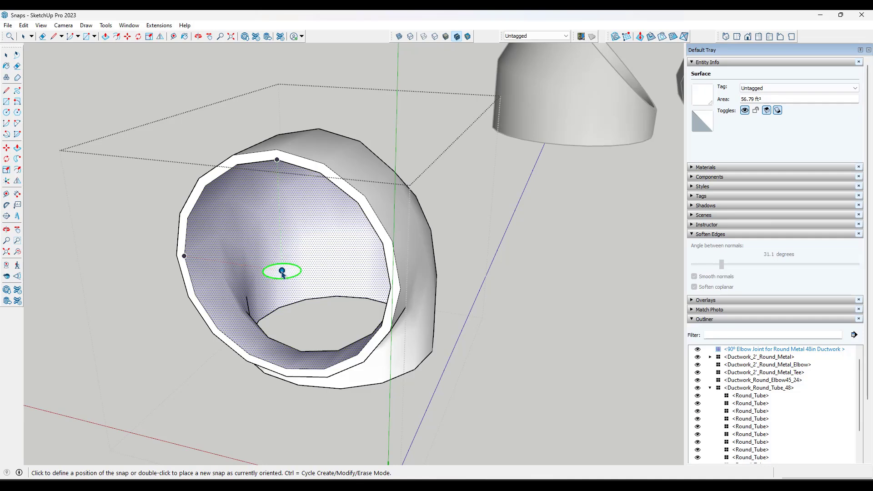
pyautogui.press('Up')
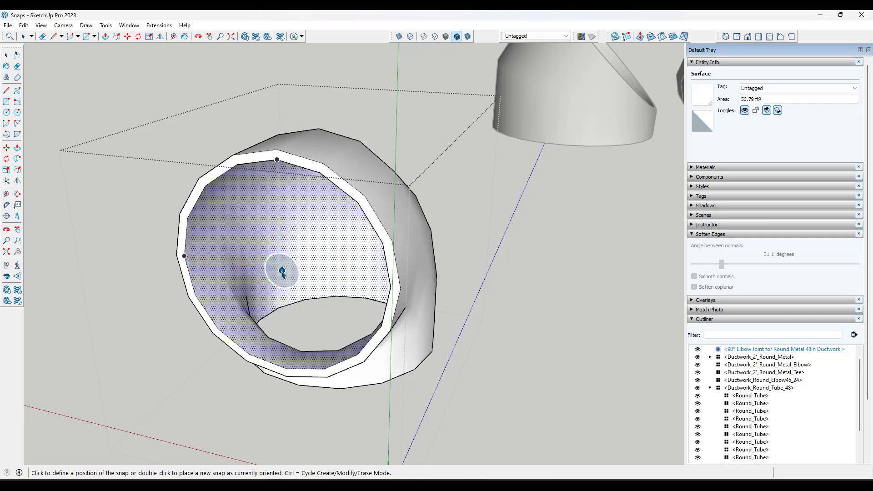
pyautogui.press('Right')
pyautogui.press('Up')
pyautogui.click(282, 272)
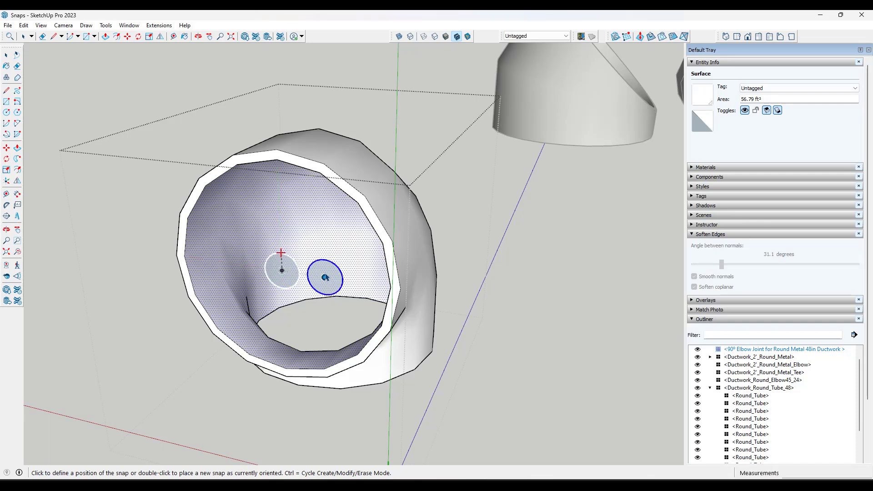
pyautogui.scroll(-2, 337, 272)
pyautogui.press('space')
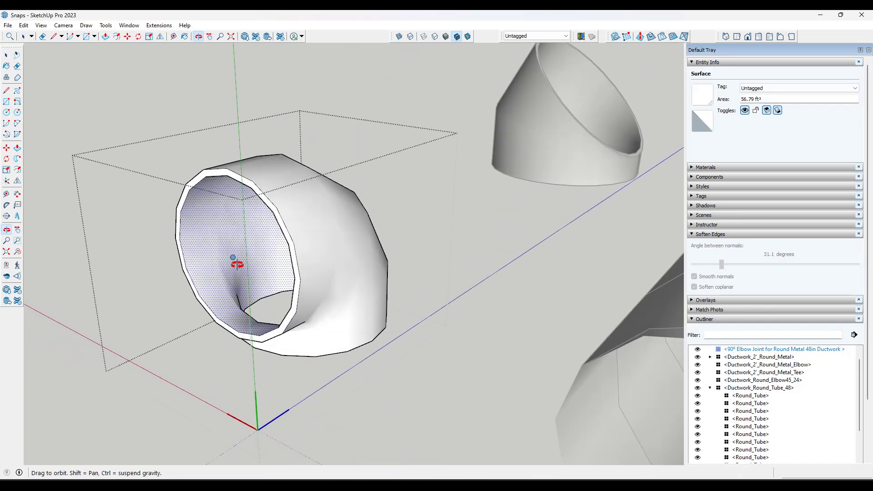
# Step: Place a snap at the near end of the large tube's first Round_Tube segment, locked to the green axis, and leave the component
pyautogui.scroll(-3, 334, 271)
pyautogui.scroll(-2, 379, 173)
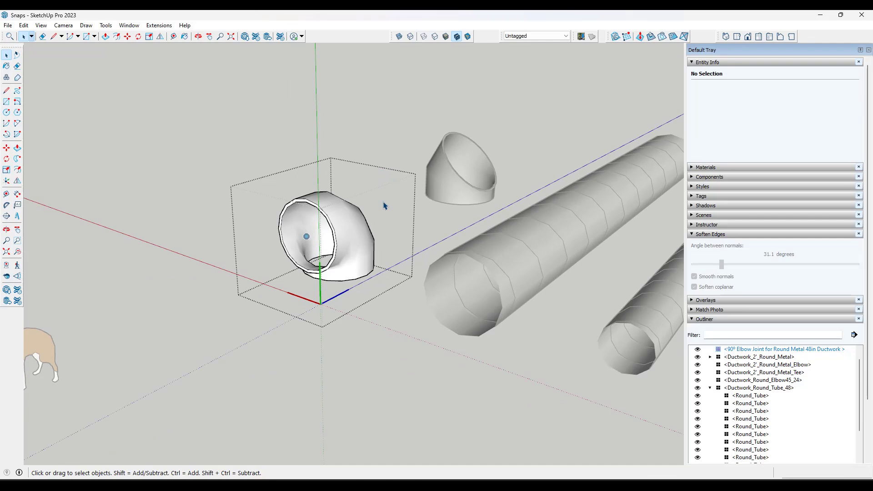
pyautogui.scroll(4, 503, 293)
pyautogui.rightClick(467, 278)
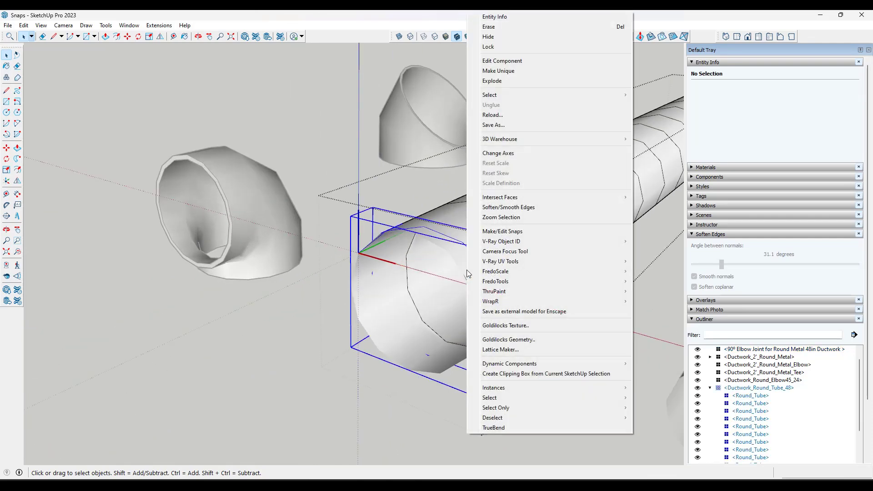
pyautogui.click(493, 232)
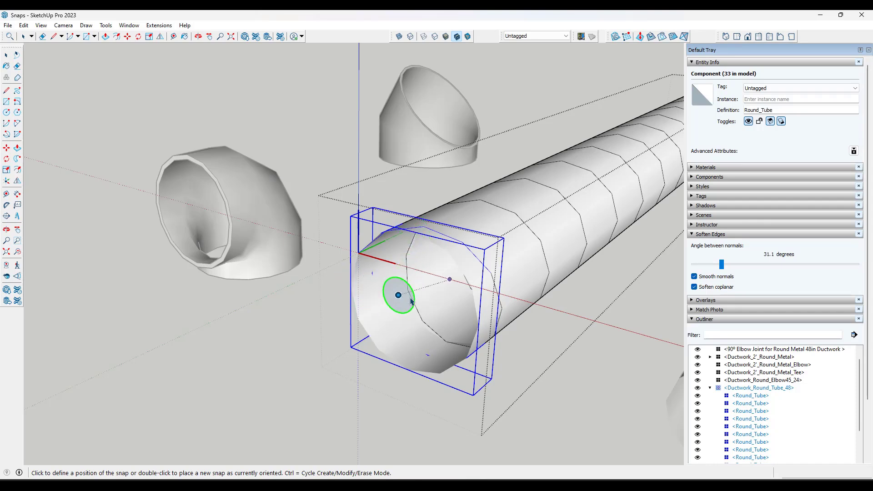
pyautogui.click(409, 306)
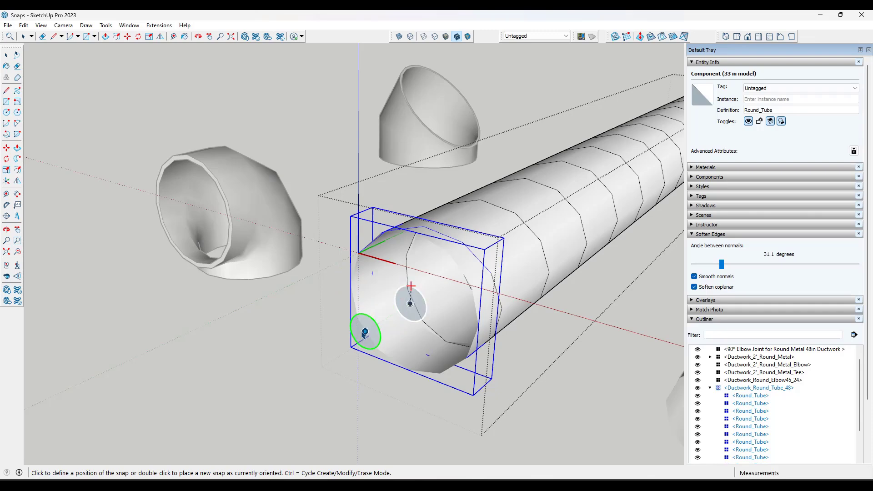
pyautogui.press('space')
pyautogui.scroll(-5, 337, 264)
pyautogui.click(325, 177)
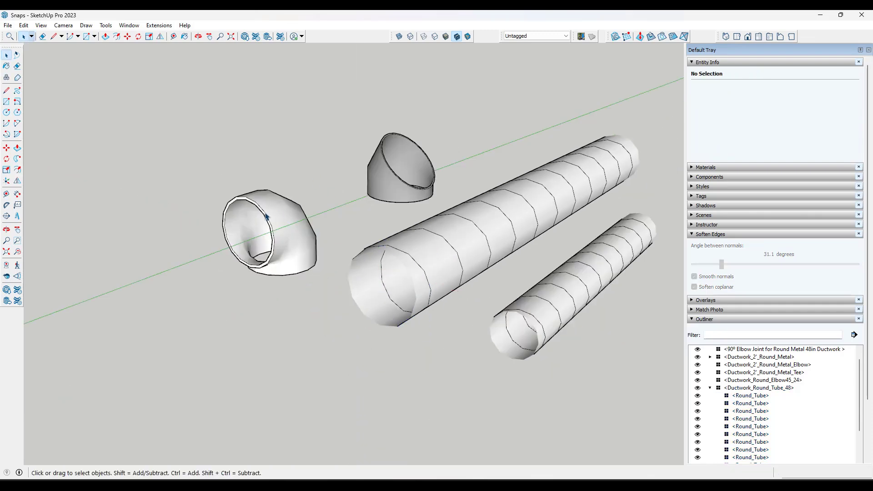
# Step: Move the 90° elbow by its snap onto the snap at the large tube's near end
pyautogui.click(250, 232)
pyautogui.press('m')
pyautogui.click(245, 234)
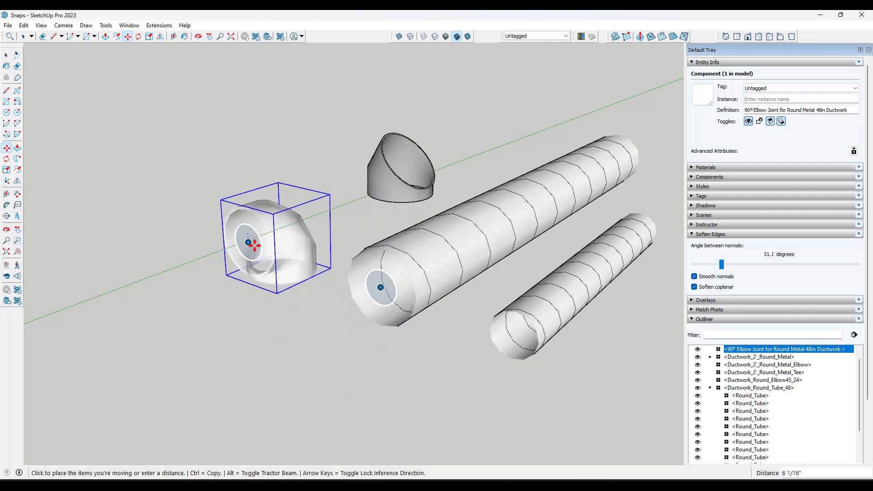
pyautogui.click(381, 288)
pyautogui.scroll(-5, 256, 182)
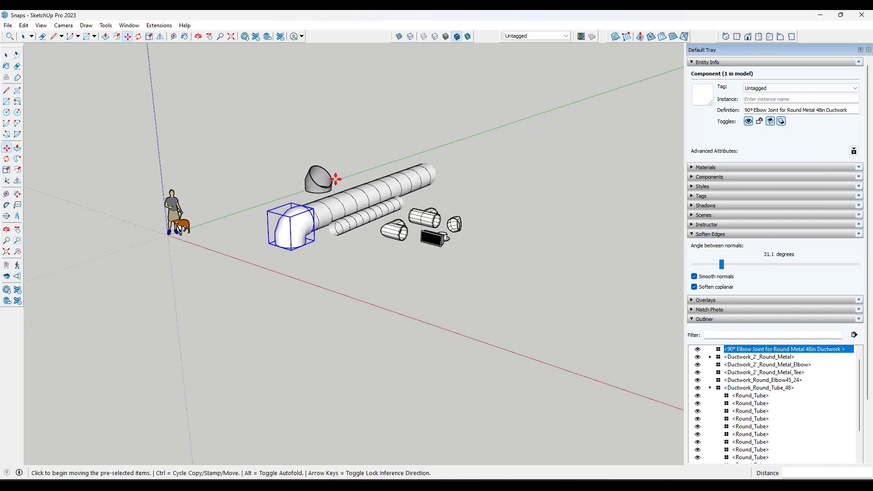
# Step: Rotate the elbow about its snap so its free opening points sideways toward the smaller tube
pyautogui.moveTo(337, 181); pyautogui.dragTo(283, 230, button='middle')
pyautogui.scroll(6, 271, 229)
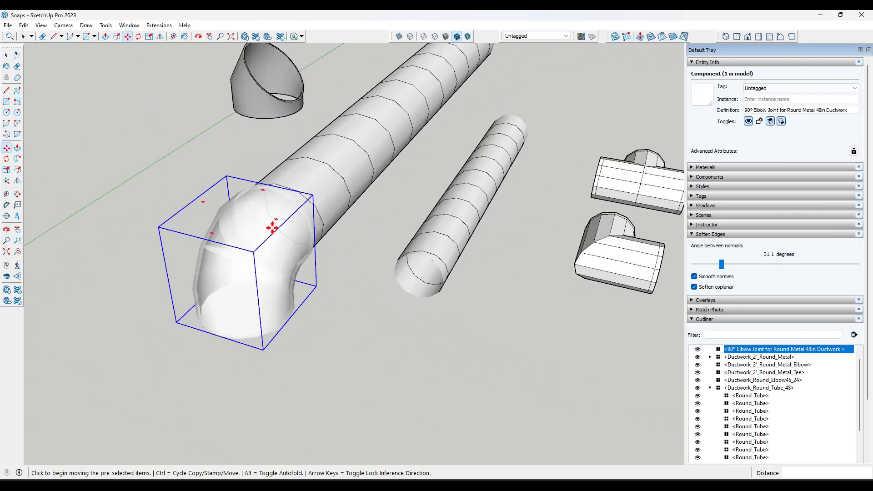
pyautogui.moveTo(286, 236)
pyautogui.mouseDown(button='middle')
pyautogui.moveTo(335, 222)
pyautogui.moveTo(273, 236)
pyautogui.mouseUp(button='middle')
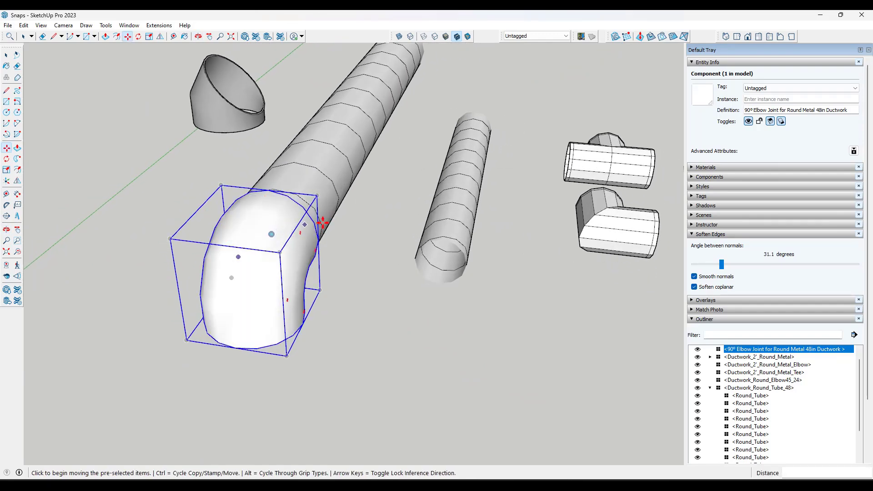
pyautogui.scroll(-3, 300, 234)
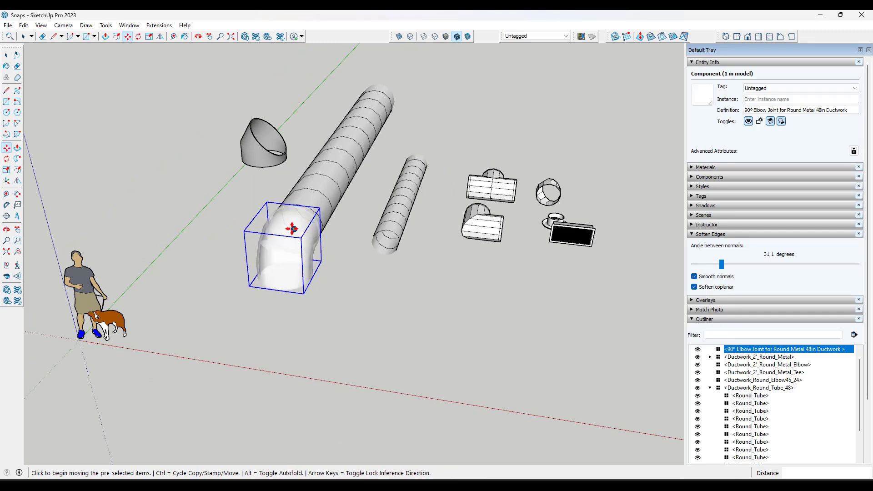
pyautogui.press('q')
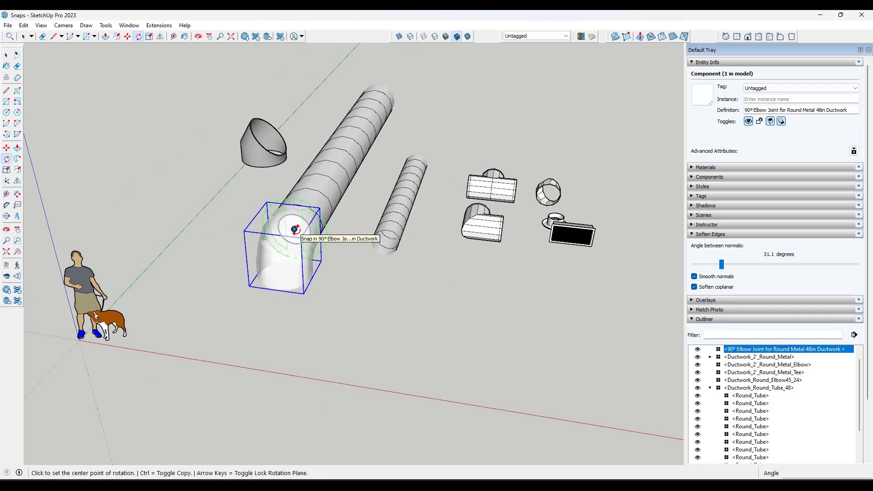
pyautogui.click(295, 229)
pyautogui.click(321, 232)
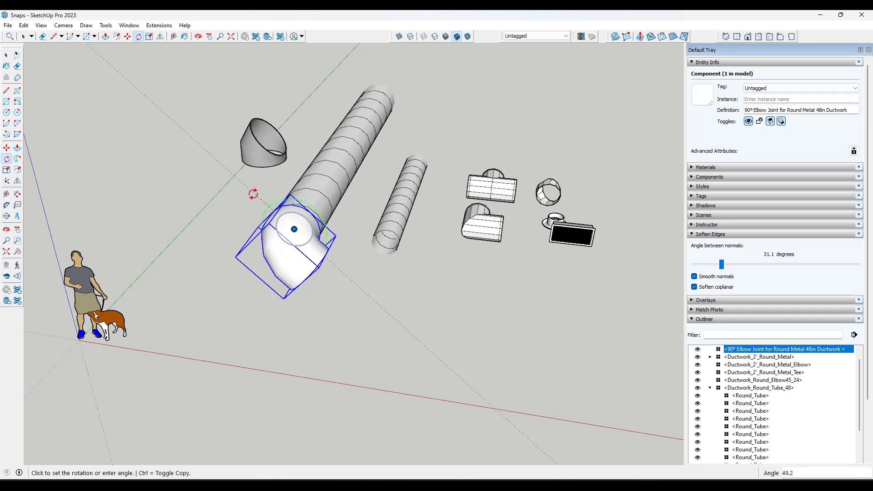
pyautogui.click(200, 219)
pyautogui.press('space')
# Step: Open the 48-inch round tube component for editing at its far end, opposite the 90° elbow
pyautogui.moveTo(437, 246); pyautogui.dragTo(255, 231, button='middle')
pyautogui.scroll(-4, 255, 230)
pyautogui.moveTo(421, 190); pyautogui.dragTo(123, 170, button='middle')
pyautogui.scroll(-2, 123, 169)
pyautogui.scroll(4, 424, 226)
pyautogui.click(369, 220)
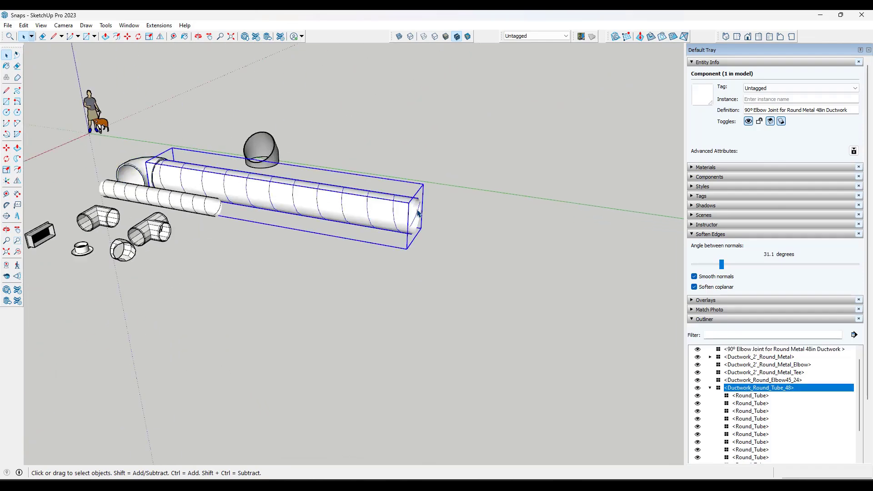
pyautogui.moveTo(370, 219); pyautogui.dragTo(407, 221, button='middle')
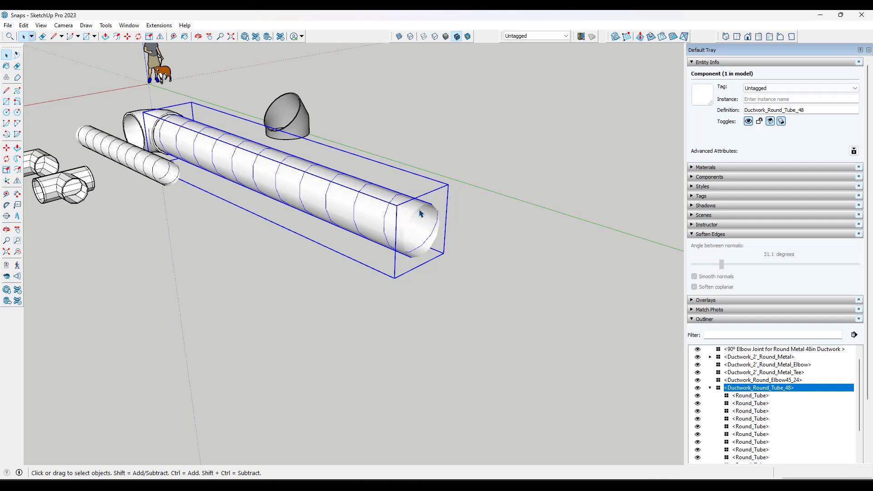
pyautogui.doubleClick(419, 213)
pyautogui.scroll(4, 445, 216)
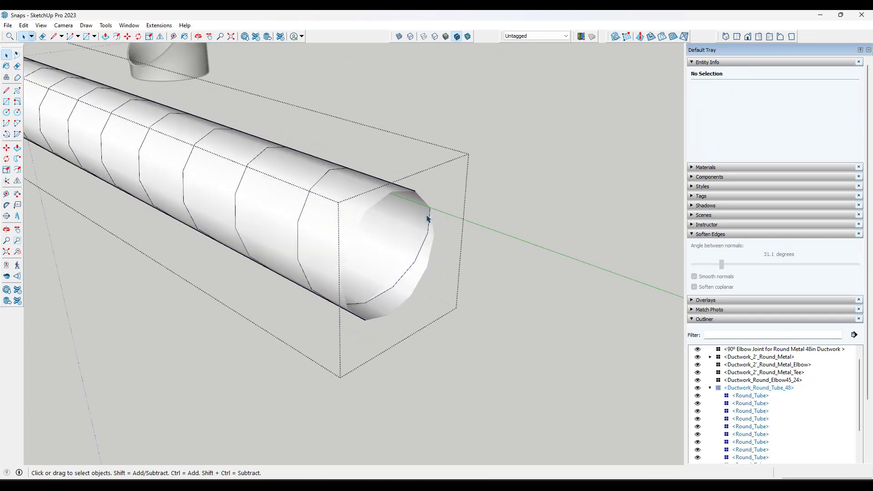
# Step: Place a snap at the centre of the large tube's far opening, oriented along the tube's length, and leave the component
pyautogui.rightClick(341, 213)
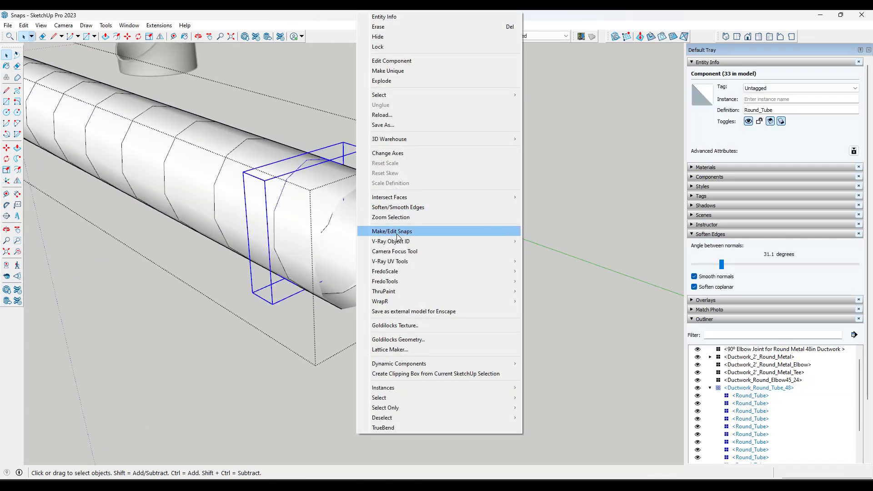
pyautogui.click(432, 230)
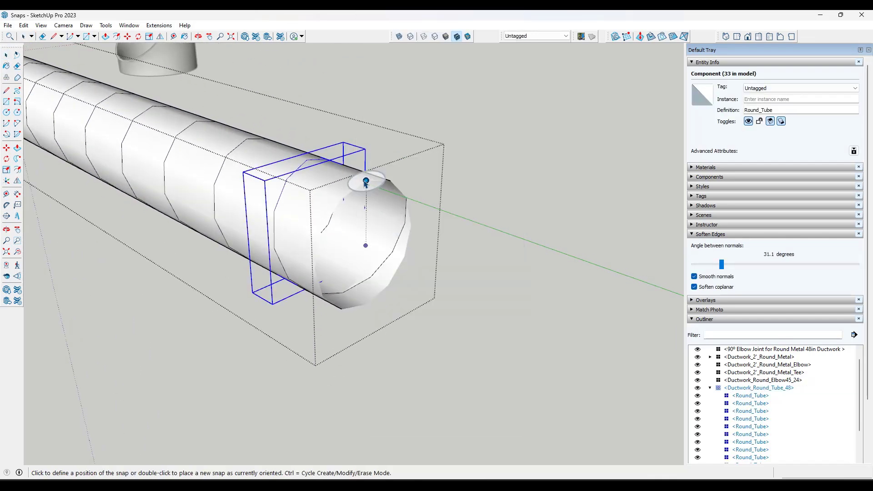
pyautogui.click(371, 246)
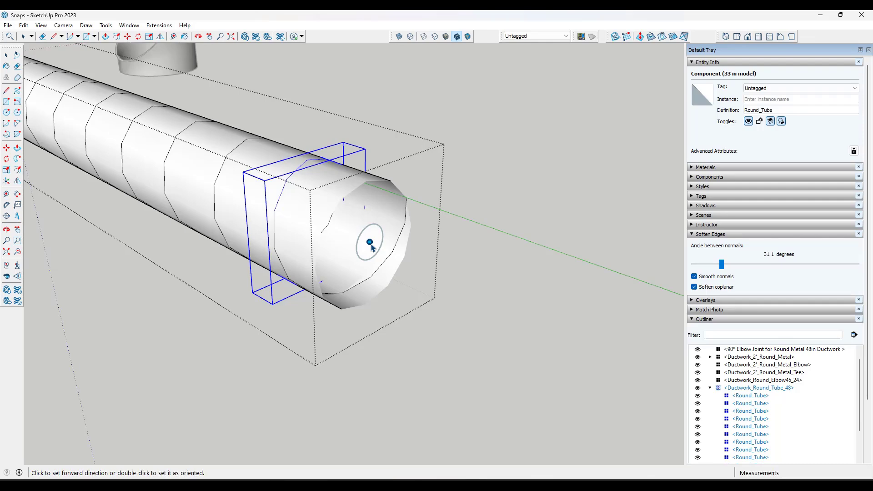
pyautogui.doubleClick(371, 245)
pyautogui.press('space')
pyautogui.scroll(-5, 466, 259)
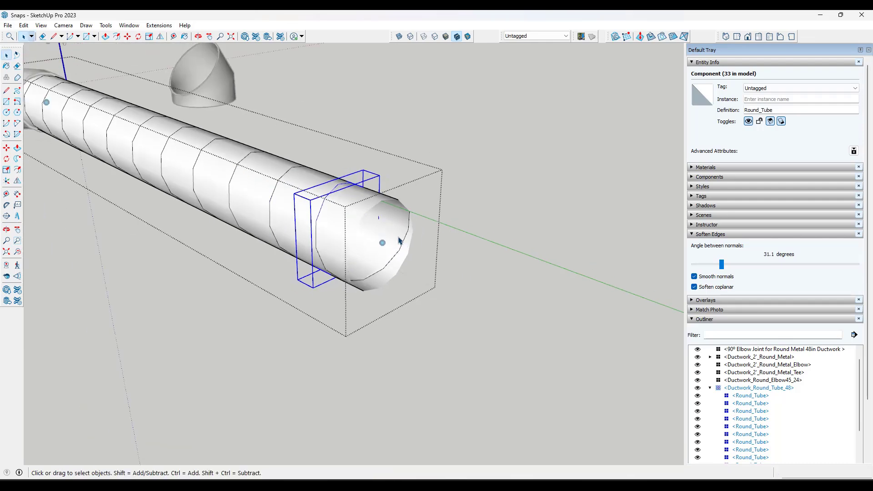
pyautogui.click(413, 326)
pyautogui.moveTo(223, 261); pyautogui.dragTo(321, 228, button='middle')
pyautogui.scroll(-3, 323, 227)
pyautogui.click(355, 227)
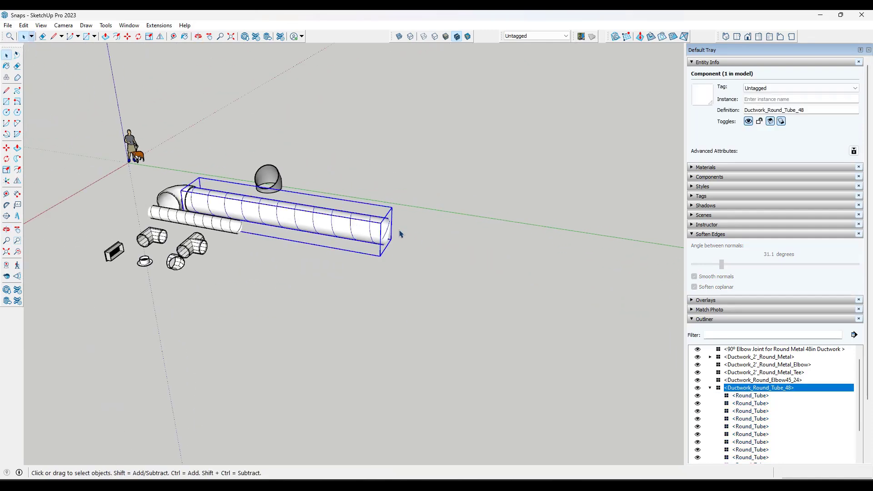
pyautogui.scroll(3, 400, 234)
pyautogui.scroll(-1, 363, 240)
pyautogui.press('m')
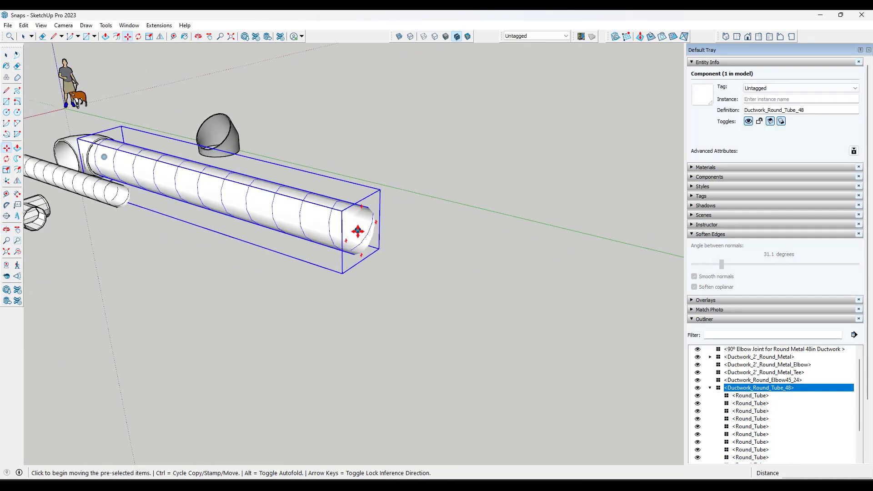
pyautogui.press('ctrl')
pyautogui.click(357, 230)
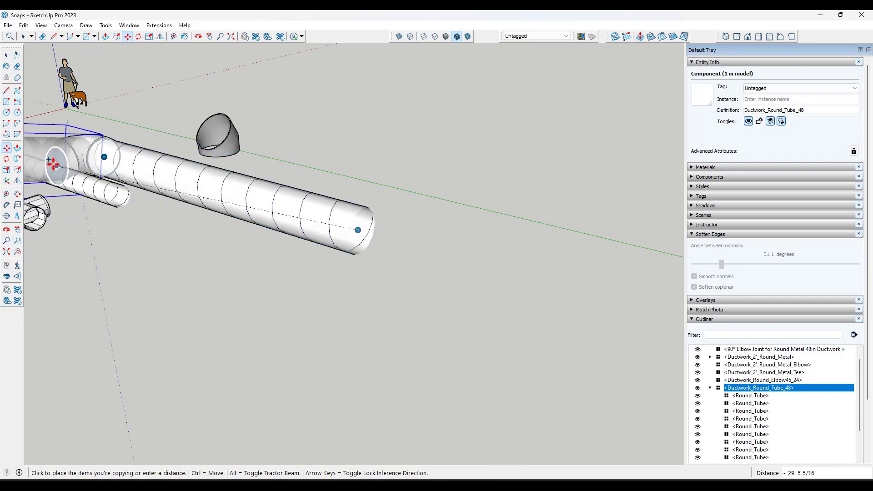
pyautogui.moveTo(64, 152); pyautogui.dragTo(263, 256, button='middle')
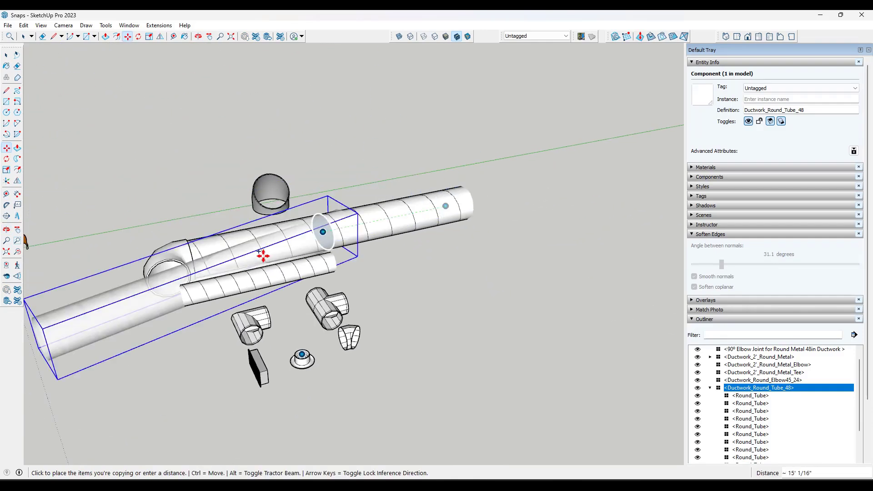
pyautogui.scroll(2, 260, 255)
pyautogui.press('space')
# Step: Copy the 48-inch tube by its far-end snap onto the snap at the elbow's free opening
pyautogui.moveTo(501, 222); pyautogui.dragTo(401, 230, button='middle')
pyautogui.press('m')
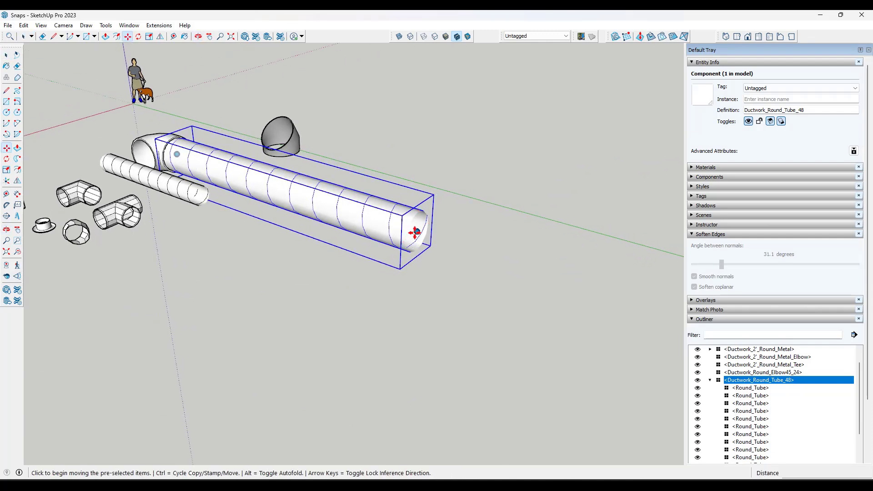
pyautogui.press('ctrl')
pyautogui.click(416, 231)
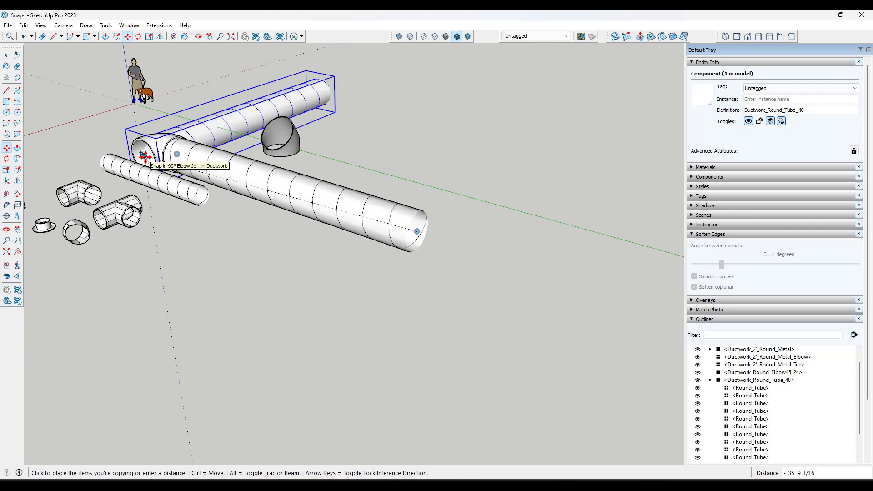
pyautogui.click(145, 156)
# Step: Move the smaller round metal tube about 6 ft along its length, away from the elbow end
pyautogui.moveTo(176, 224); pyautogui.dragTo(159, 257, button='middle')
pyautogui.scroll(-3, 161, 245)
pyautogui.moveTo(166, 229); pyautogui.dragTo(164, 251, button='middle')
pyautogui.press('space')
pyautogui.click(161, 213)
pyautogui.press('m')
pyautogui.click(160, 213)
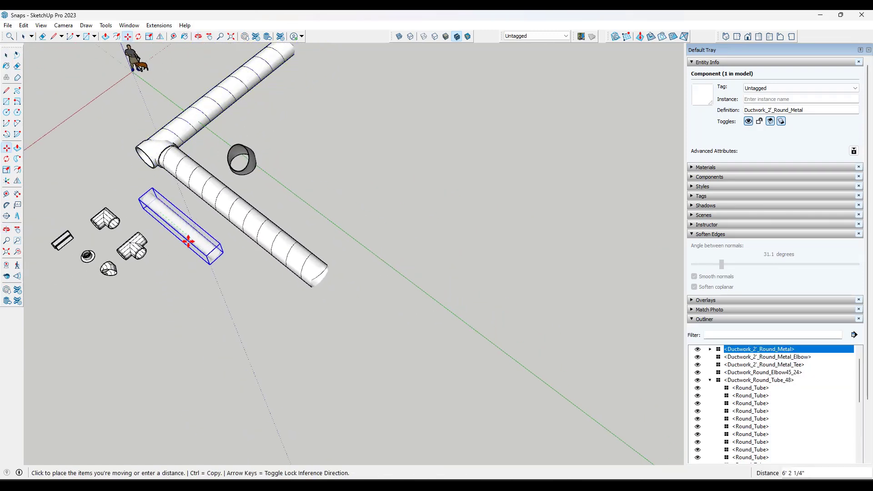
pyautogui.click(191, 242)
# Step: Erase the wrongly oriented tube copy attached to the 90° elbow
pyautogui.press('space')
pyautogui.press('e')
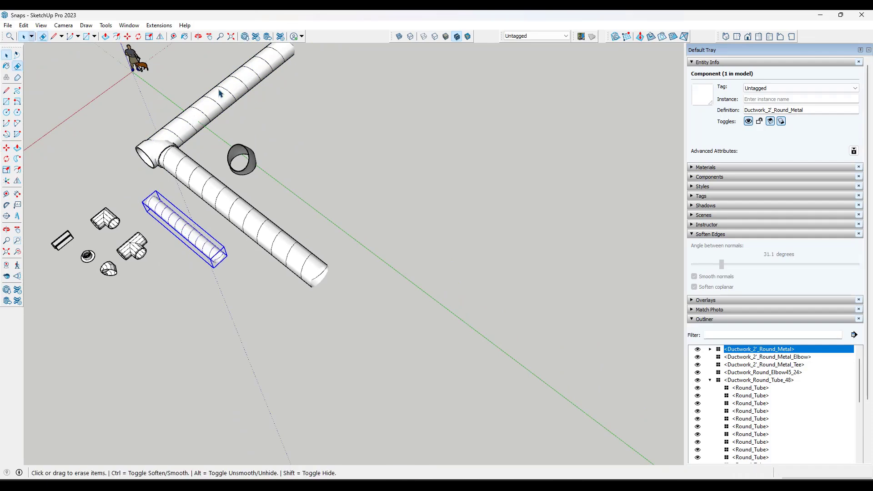
pyautogui.click(213, 104)
pyautogui.scroll(-2, 249, 104)
pyautogui.scroll(4, 334, 267)
pyautogui.moveTo(334, 266); pyautogui.dragTo(313, 207, button='middle')
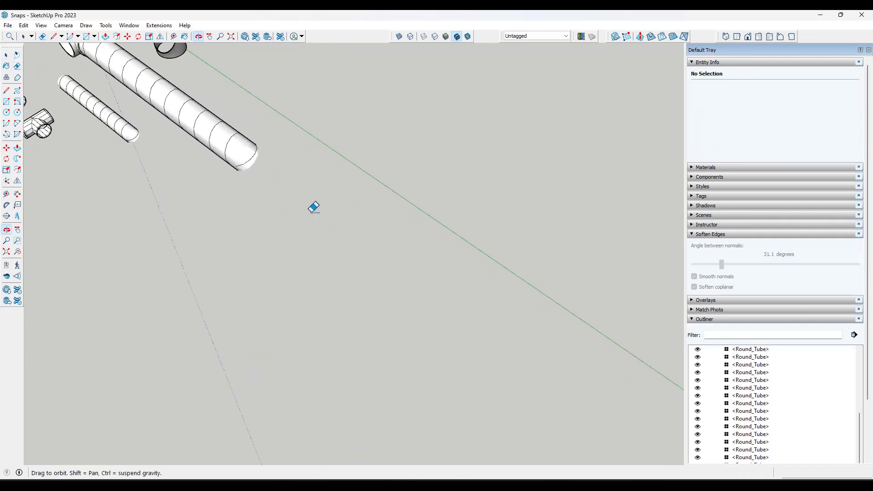
pyautogui.scroll(-4, 318, 207)
pyautogui.scroll(5, 203, 133)
pyautogui.moveTo(308, 164); pyautogui.dragTo(359, 189, button='middle')
# Step: Open the remaining 48-inch tube for editing and select the snap at its far end
pyautogui.press('space')
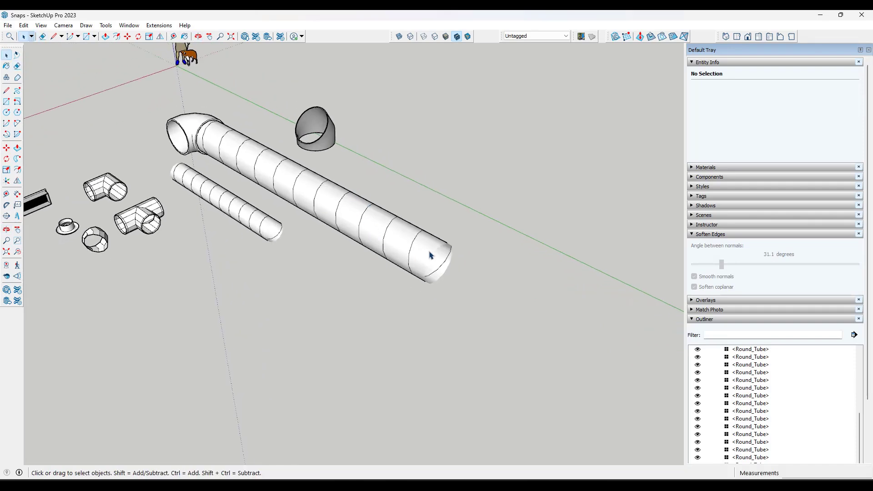
pyautogui.click(435, 256)
pyautogui.doubleClick(436, 253)
pyautogui.click(427, 255)
pyautogui.scroll(5, 427, 255)
pyautogui.moveTo(409, 256); pyautogui.dragTo(428, 231, button='middle')
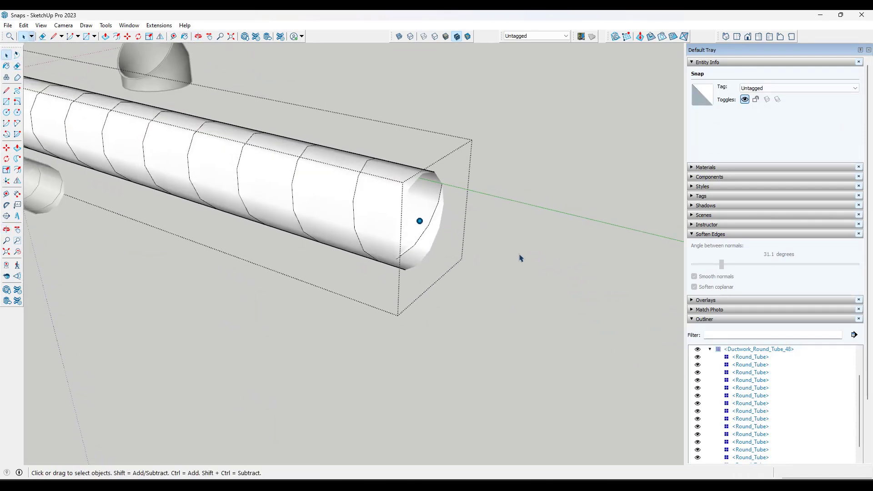
pyautogui.moveTo(473, 231); pyautogui.dragTo(441, 240, button='middle')
pyautogui.press('e')
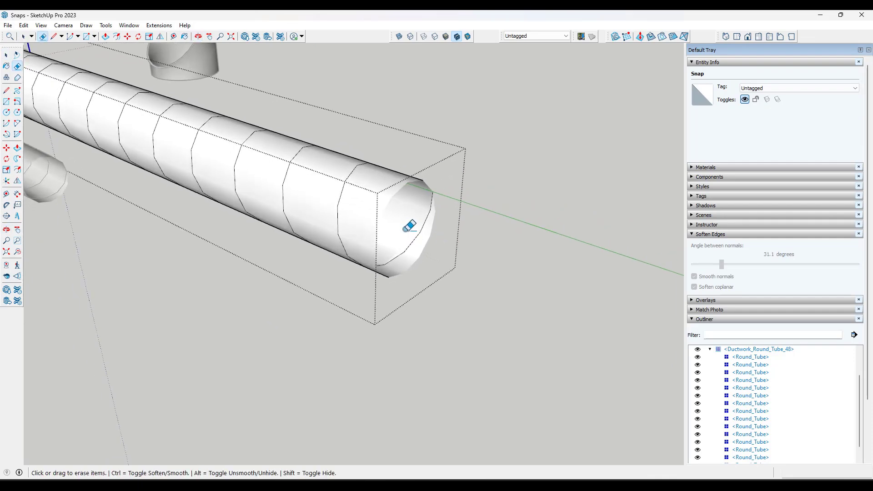
pyautogui.press('space')
pyautogui.scroll(2, 428, 232)
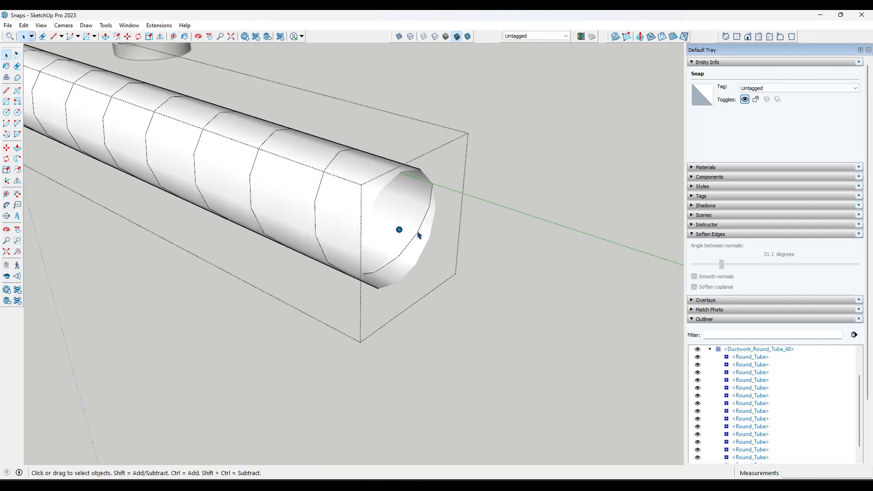
pyautogui.moveTo(402, 234); pyautogui.dragTo(406, 237, button='middle')
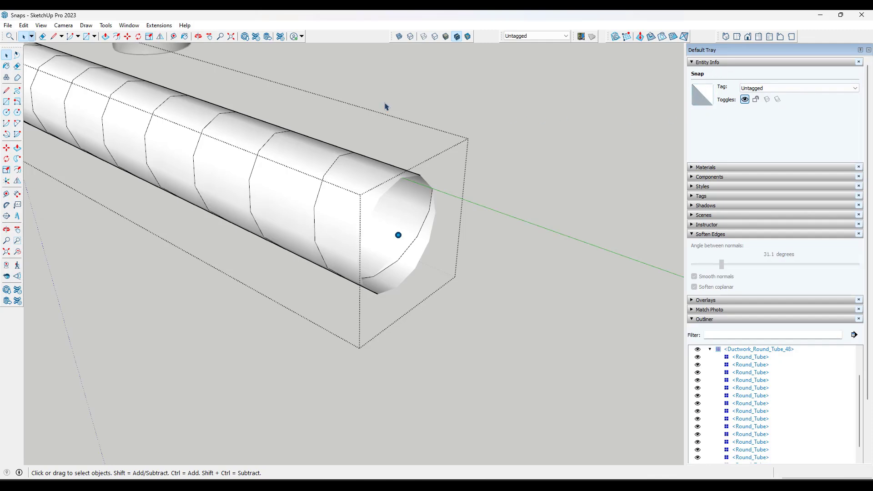
# Step: Flip the selected far-end snap about the green plane so that it faces the opposite way
pyautogui.click(160, 37)
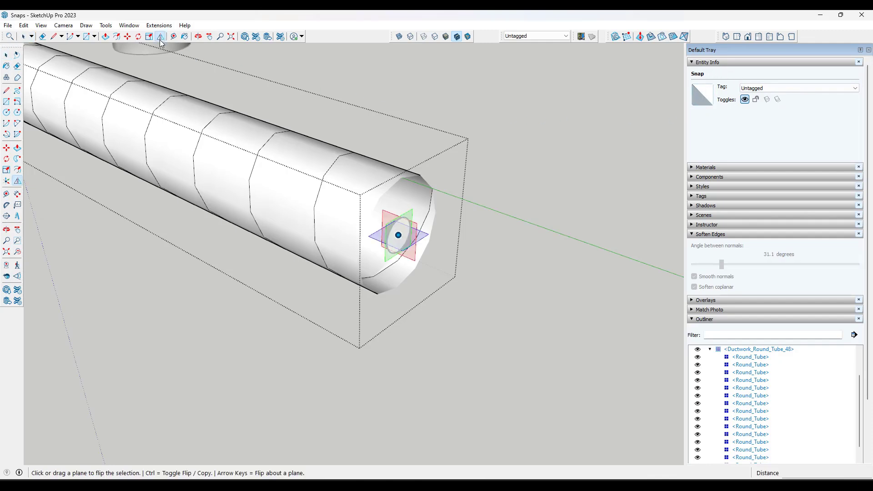
pyautogui.scroll(2, 397, 231)
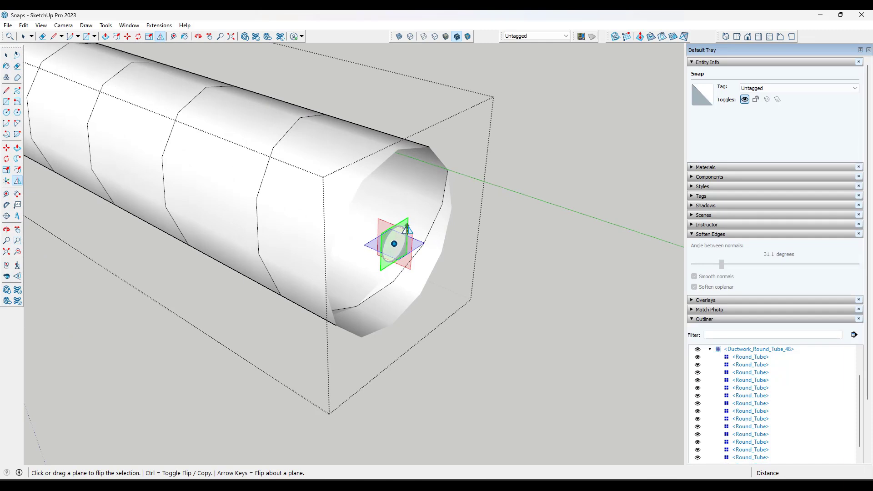
pyautogui.click(407, 230)
pyautogui.hotkey('ctrl', 'z')
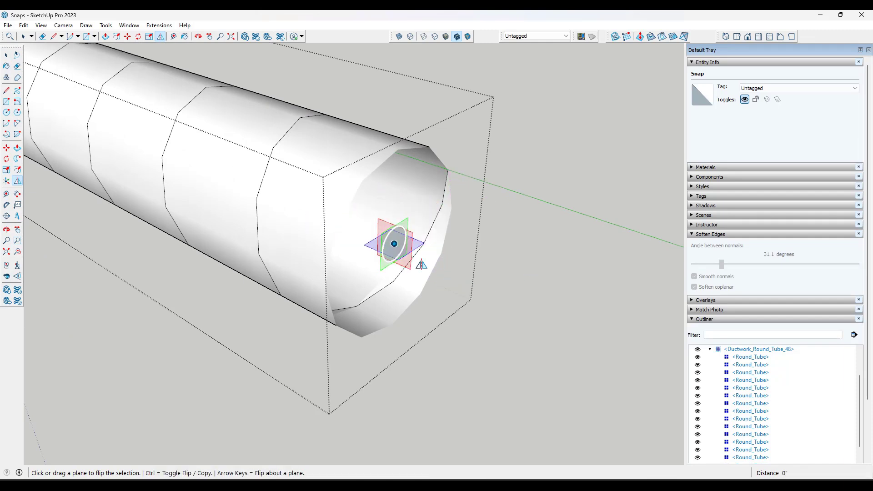
pyautogui.moveTo(479, 291); pyautogui.dragTo(453, 242, button='middle')
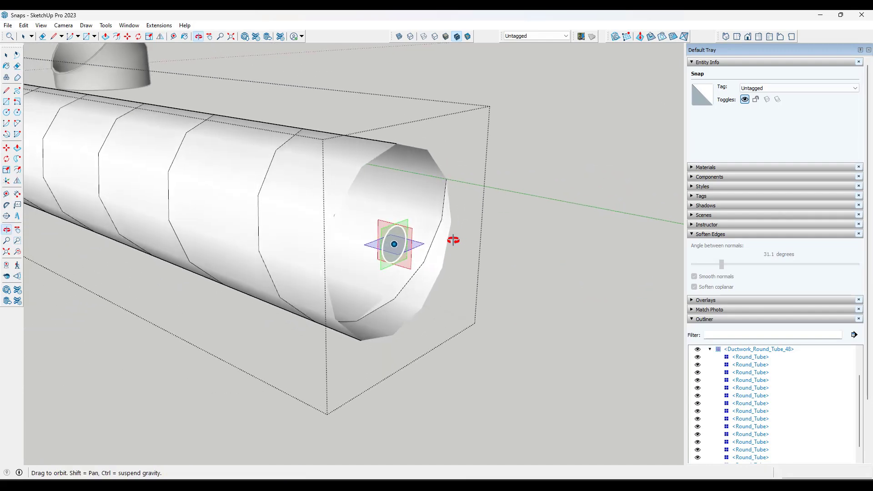
pyautogui.scroll(2, 457, 276)
pyautogui.scroll(-3, 457, 276)
pyautogui.scroll(2, 511, 282)
pyautogui.press('space')
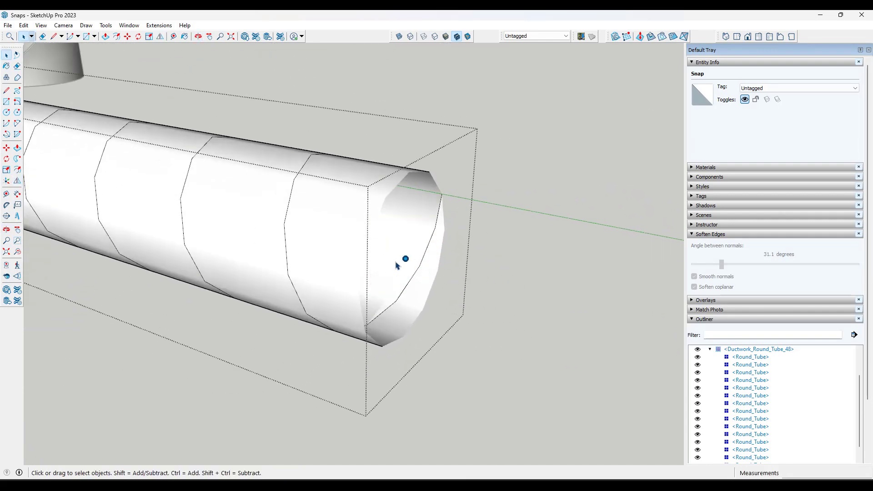
# Step: Leave the component and copy the large tube by its flipped snap onto the elbow's free-opening snap
pyautogui.scroll(-6, 463, 278)
pyautogui.click(523, 265)
pyautogui.moveTo(409, 277); pyautogui.dragTo(297, 254, button='middle')
pyautogui.press('m')
pyautogui.press('ctrl')
pyautogui.click(481, 277)
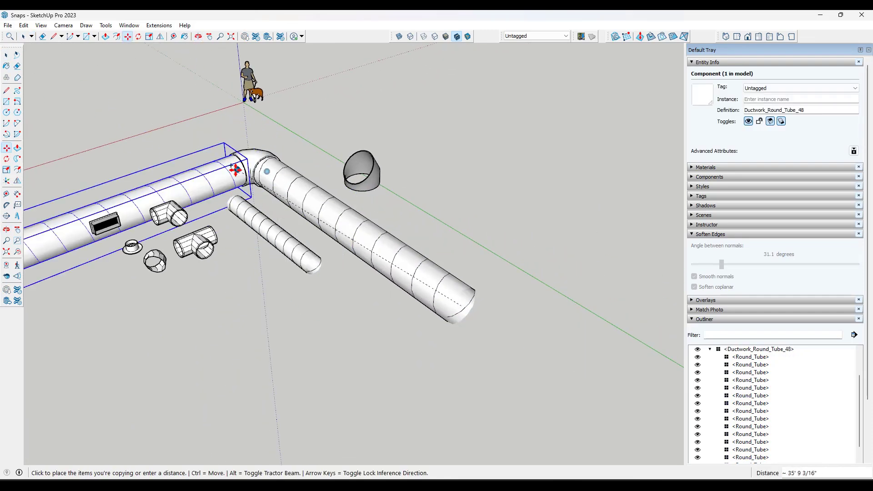
pyautogui.click(287, 168)
pyautogui.scroll(-2, 288, 168)
# Step: Copy the 90° elbow by its snap onto the snap at the free end of the second large tube
pyautogui.press('space')
pyautogui.click(263, 165)
pyautogui.scroll(-3, 264, 165)
pyautogui.press('m')
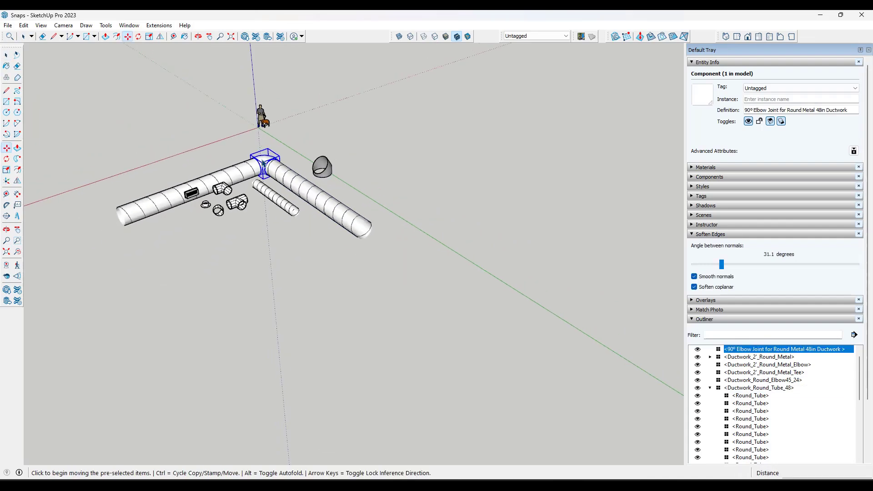
pyautogui.moveTo(267, 163); pyautogui.dragTo(277, 158, button='middle')
pyautogui.press('ctrl')
pyautogui.click(269, 163)
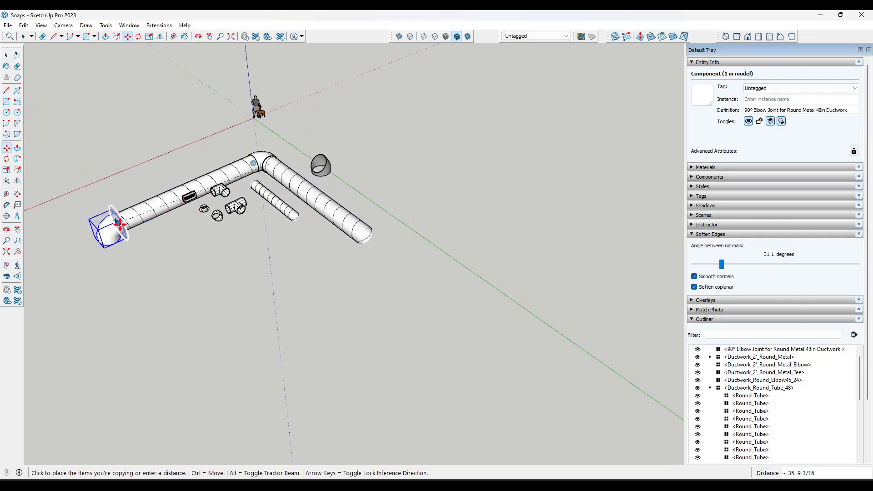
pyautogui.click(118, 223)
# Step: Rotate the copied elbow about its snap so its free opening points horizontally, parallel to the first large tube
pyautogui.moveTo(148, 219); pyautogui.dragTo(195, 200, button='middle')
pyautogui.scroll(-2, 157, 250)
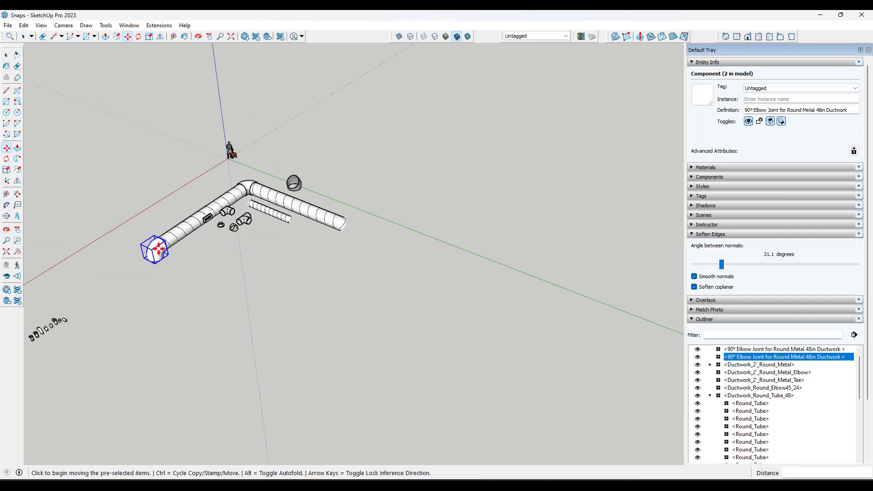
pyautogui.scroll(4, 153, 252)
pyautogui.moveTo(151, 254); pyautogui.dragTo(194, 233, button='middle')
pyautogui.press('q')
pyautogui.click(198, 230)
pyautogui.click(186, 181)
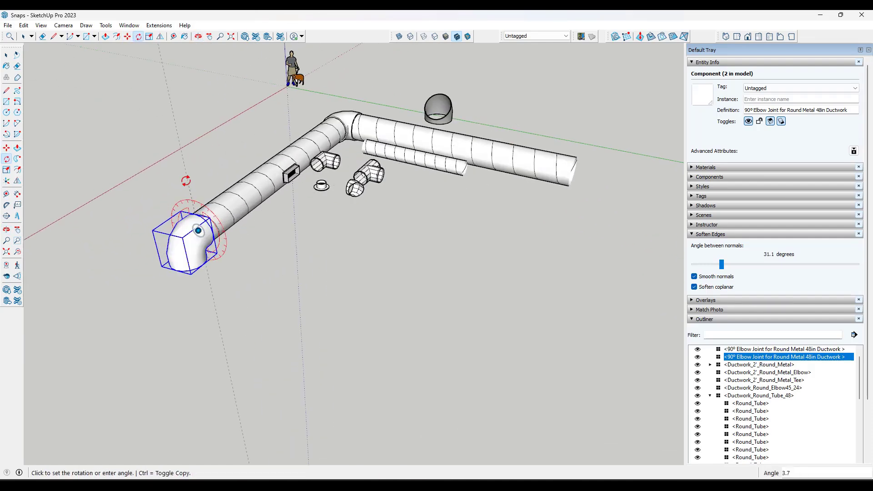
pyautogui.click(109, 204)
# Step: Copy the first large tube by its elbow-end snap onto the free opening of the second elbow
pyautogui.press('space')
pyautogui.press('m')
pyautogui.press('space')
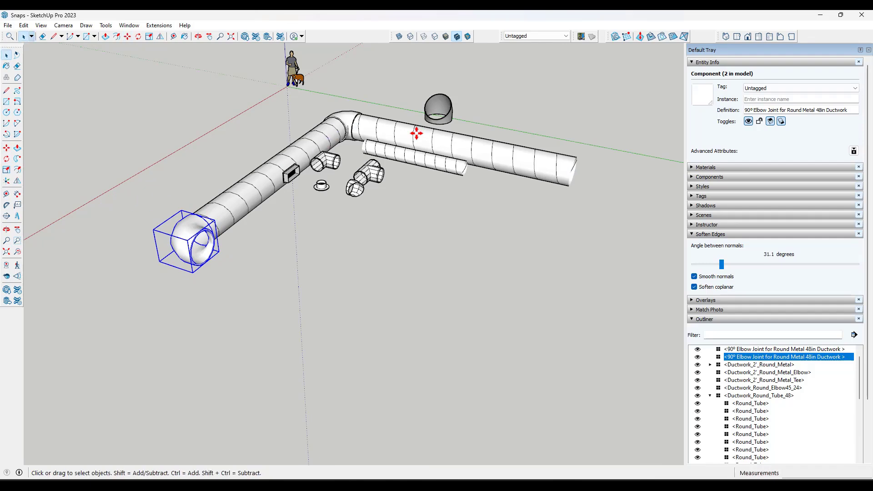
pyautogui.click(416, 133)
pyautogui.press('m')
pyautogui.press('ctrl')
pyautogui.click(358, 126)
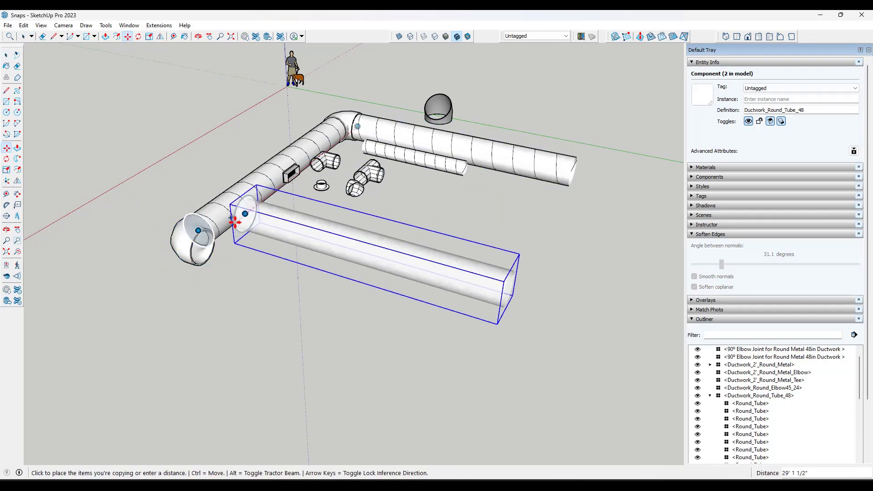
pyautogui.click(202, 248)
pyautogui.moveTo(287, 253); pyautogui.dragTo(263, 245, button='middle')
pyautogui.scroll(-3, 296, 236)
pyautogui.scroll(2, 285, 188)
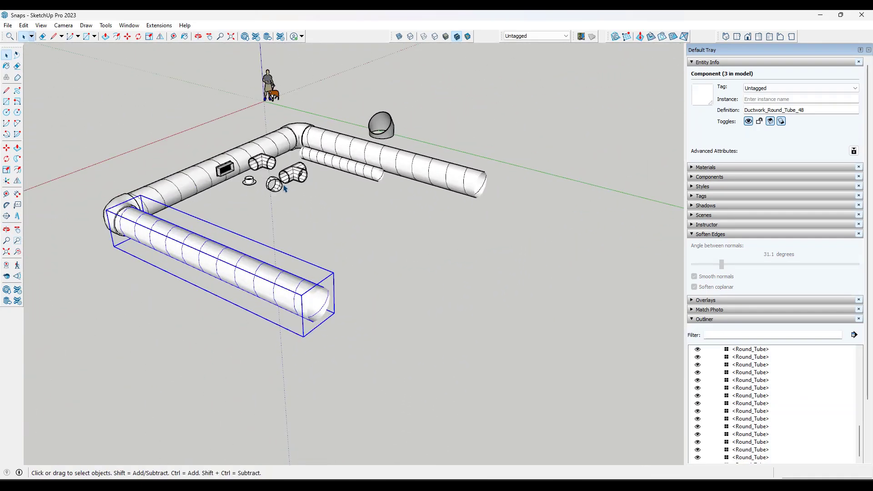
pyautogui.moveTo(276, 207)
pyautogui.mouseDown(button='middle')
pyautogui.moveTo(35, 282)
pyautogui.moveTo(59, 267)
pyautogui.moveTo(35, 273)
pyautogui.moveTo(293, 213)
pyautogui.mouseUp(button='middle')
pyautogui.scroll(-3, 120, 159)
pyautogui.scroll(2, 283, 189)
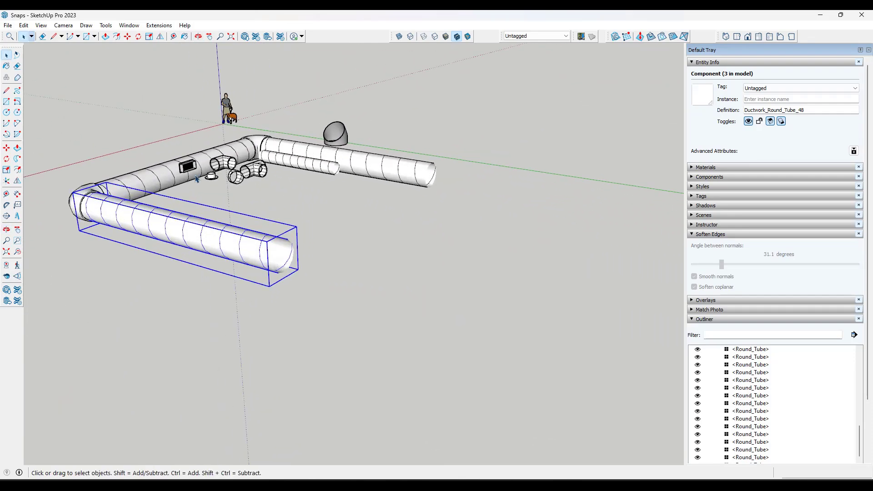
# Step: Open the first large tube's component for editing at its free end
pyautogui.scroll(4, 343, 172)
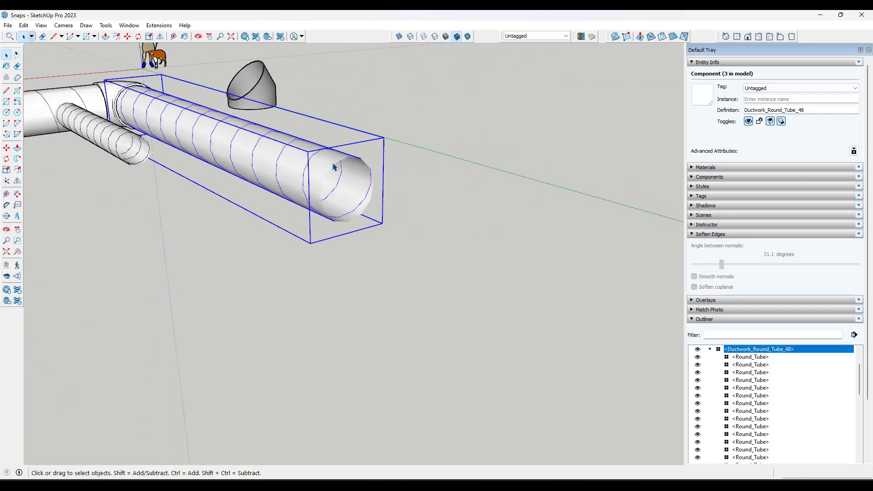
pyautogui.scroll(1, 334, 166)
pyautogui.doubleClick(334, 166)
pyautogui.scroll(3, 348, 191)
pyautogui.press('e')
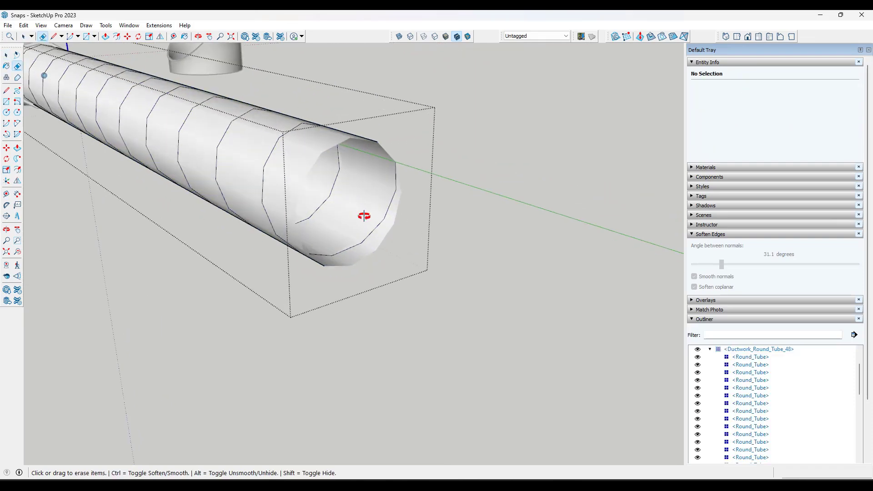
pyautogui.moveTo(364, 216); pyautogui.dragTo(344, 206, button='middle')
pyautogui.press('space')
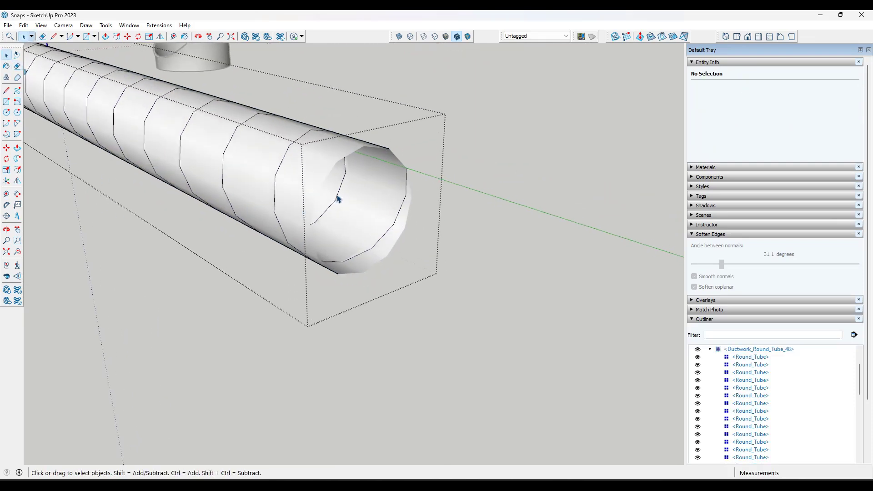
# Step: Place a snap at the centre of the large tube's free opening, facing outward along the tube, and leave the component
pyautogui.rightClick(338, 199)
pyautogui.click(426, 232)
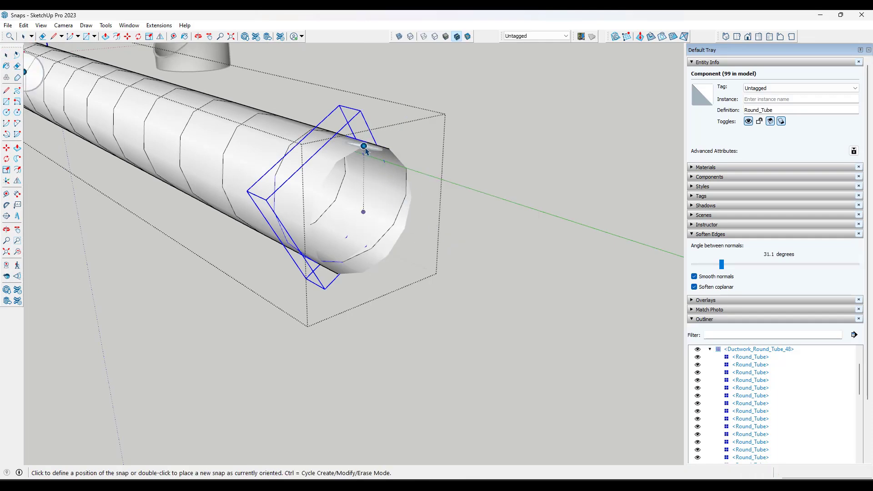
pyautogui.click(361, 205)
pyautogui.moveTo(362, 205); pyautogui.dragTo(483, 225, button='middle')
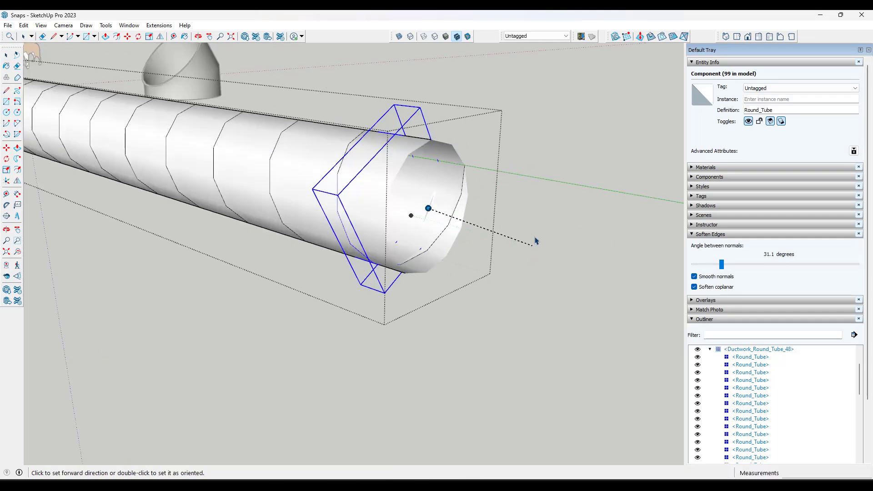
pyautogui.doubleClick(579, 248)
pyautogui.moveTo(524, 257); pyautogui.dragTo(519, 287, button='middle')
pyautogui.press('space')
pyautogui.scroll(-1, 506, 215)
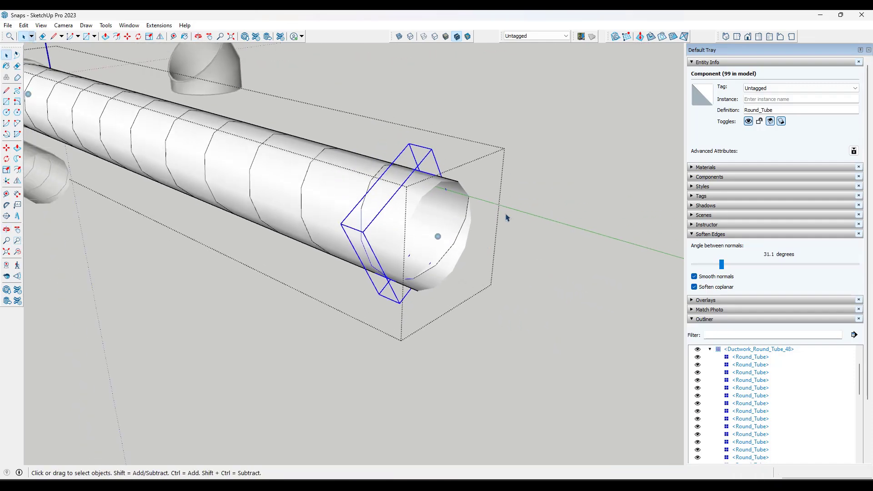
pyautogui.scroll(-1, 506, 215)
pyautogui.click(535, 206)
# Step: Copy the first large tube by its new free-end snap onto the open-end snap of the tube leaving the second elbow
pyautogui.scroll(-3, 519, 216)
pyautogui.click(475, 219)
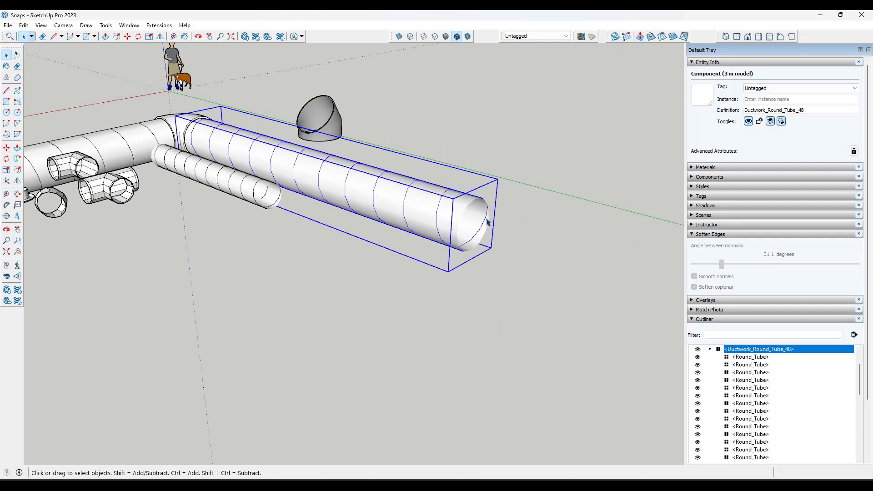
pyautogui.moveTo(479, 213); pyautogui.dragTo(464, 231, button='middle')
pyautogui.scroll(-3, 471, 232)
pyautogui.press('m')
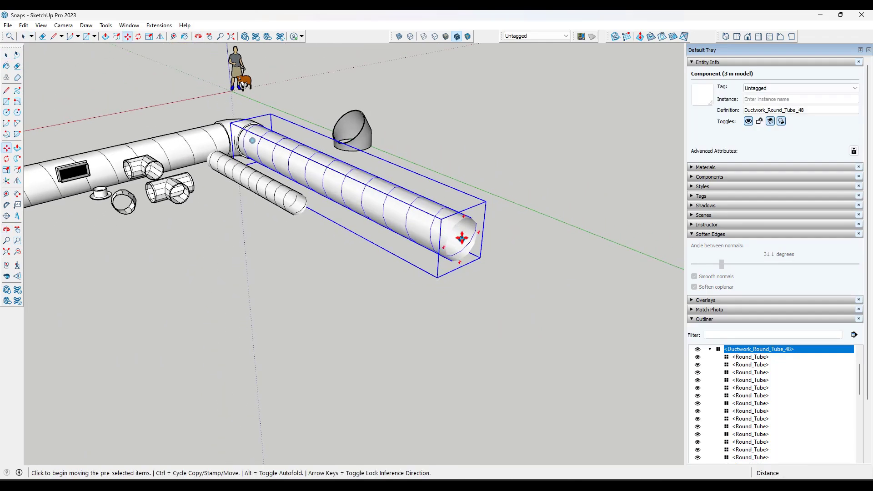
pyautogui.click(462, 238)
pyautogui.press('ctrl')
pyautogui.scroll(-3, 363, 255)
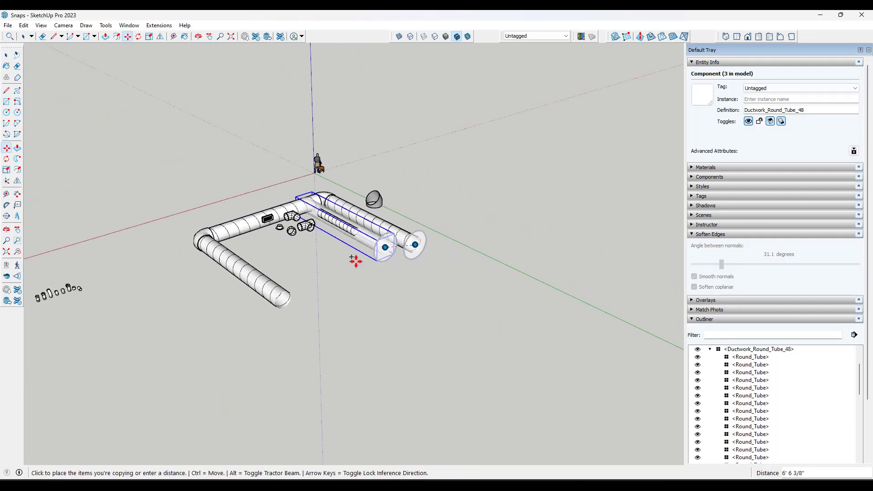
pyautogui.click(284, 299)
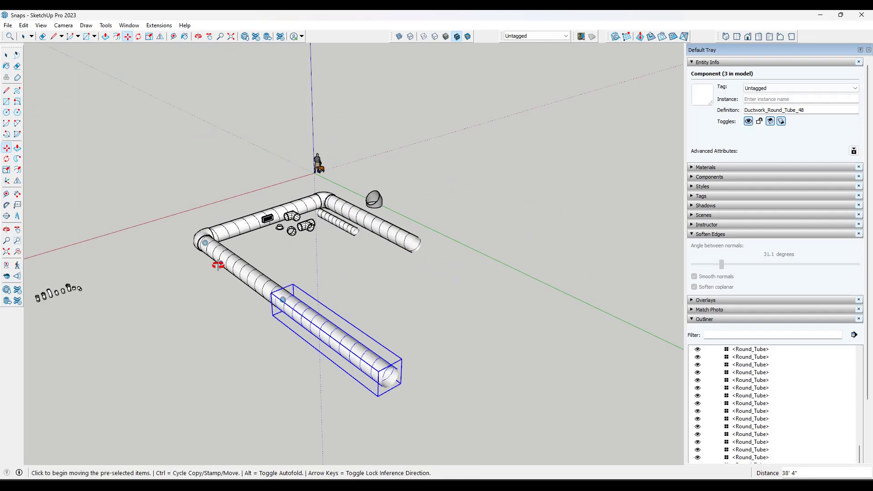
# Step: Open the large tube attached to the second elbow for editing and turn on the display of hidden geometry
pyautogui.moveTo(218, 263); pyautogui.dragTo(567, 189, button='middle')
pyautogui.moveTo(248, 230); pyautogui.dragTo(343, 288, button='middle')
pyautogui.scroll(3, 332, 285)
pyautogui.press('space')
pyautogui.scroll(1, 327, 283)
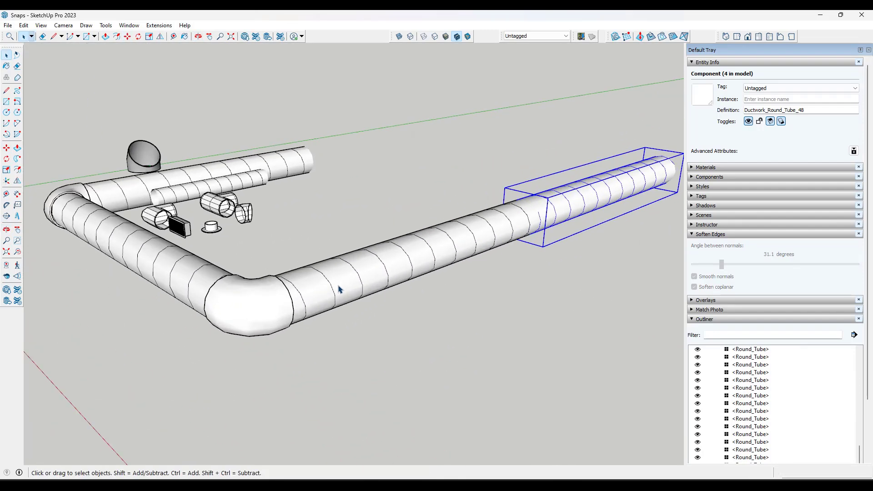
pyautogui.click(353, 289)
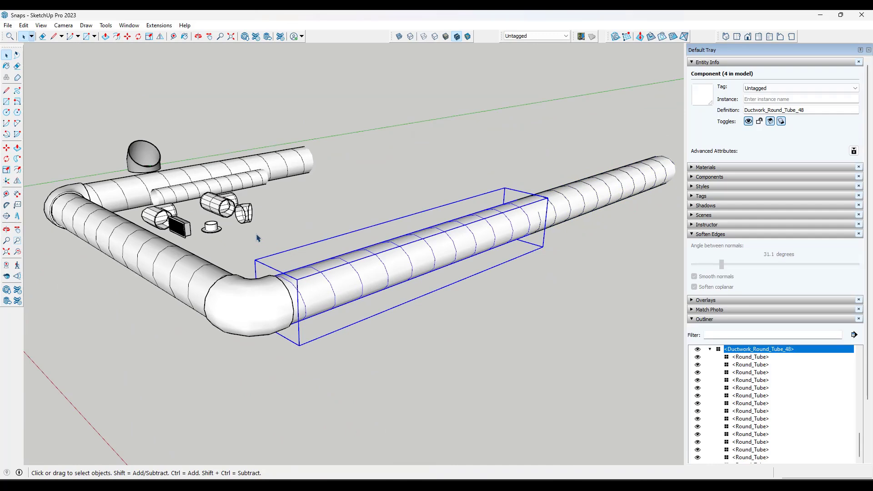
pyautogui.scroll(2, 345, 298)
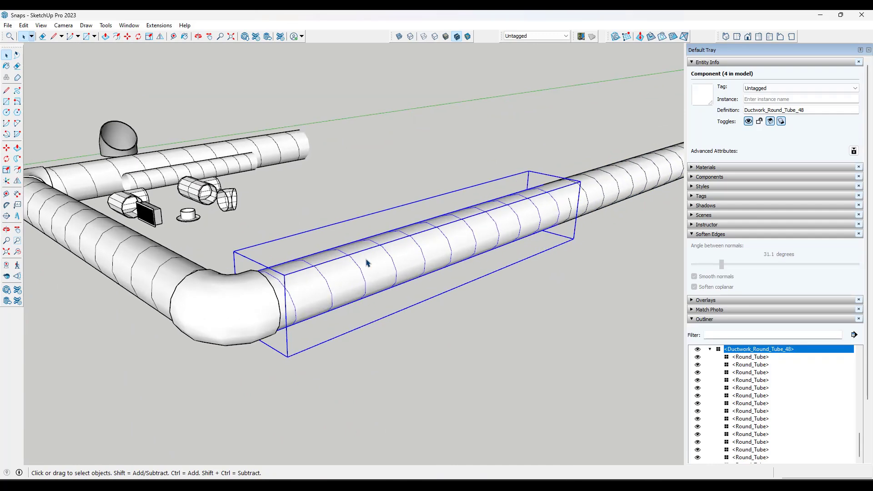
pyautogui.moveTo(148, 218); pyautogui.dragTo(153, 221, button='middle')
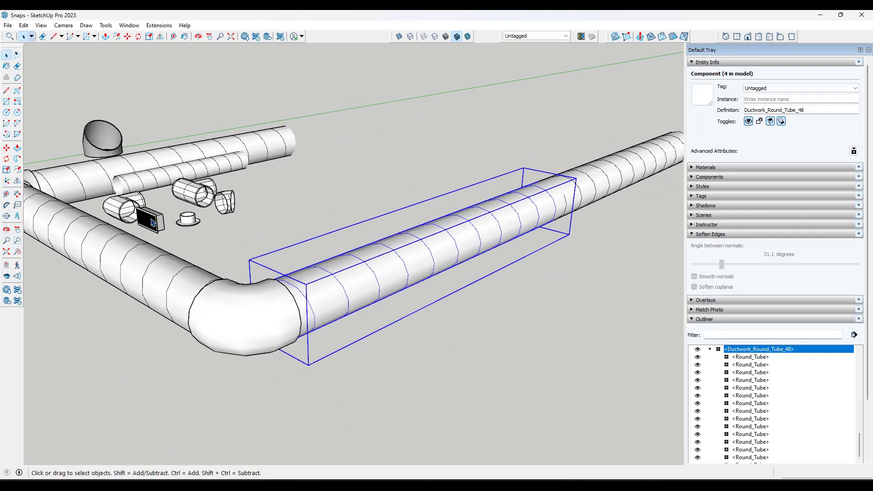
pyautogui.click(152, 220)
pyautogui.scroll(-3, 314, 247)
pyautogui.scroll(3, 311, 249)
pyautogui.doubleClick(305, 249)
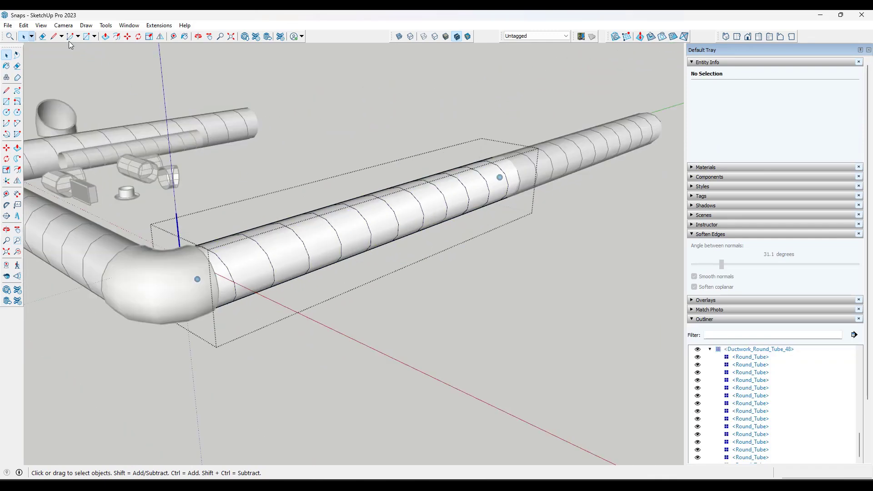
pyautogui.click(59, 27)
pyautogui.moveTo(42, 28)
pyautogui.click(68, 60)
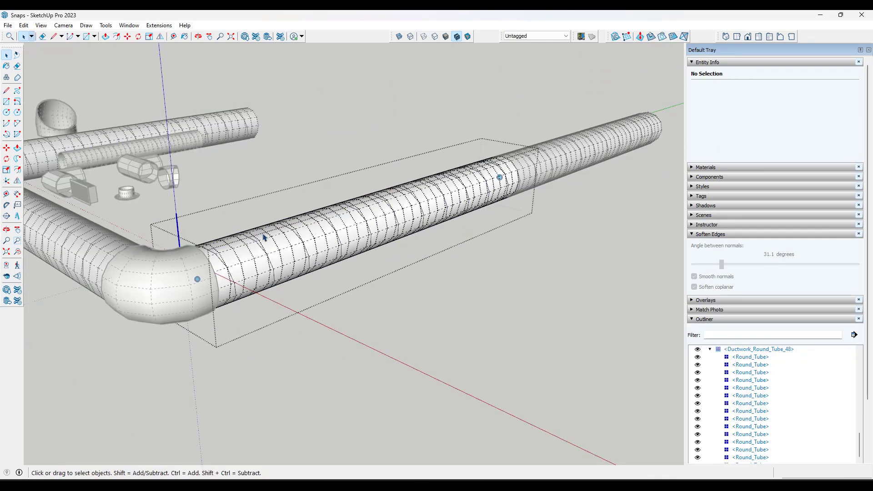
# Step: Place a row of six outward-facing snaps along the outer side of the opened large tube
pyautogui.moveTo(200, 200); pyautogui.dragTo(203, 194, button='middle')
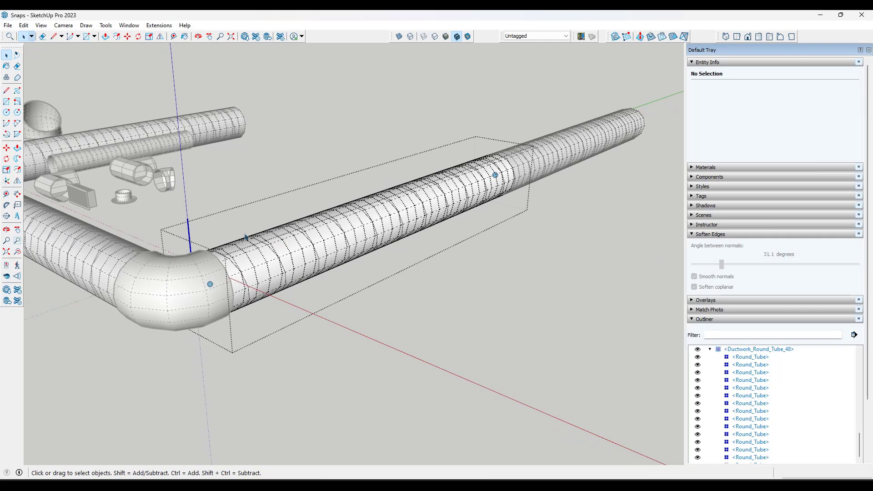
pyautogui.rightClick(276, 281)
pyautogui.click(300, 240)
pyautogui.scroll(3, 275, 280)
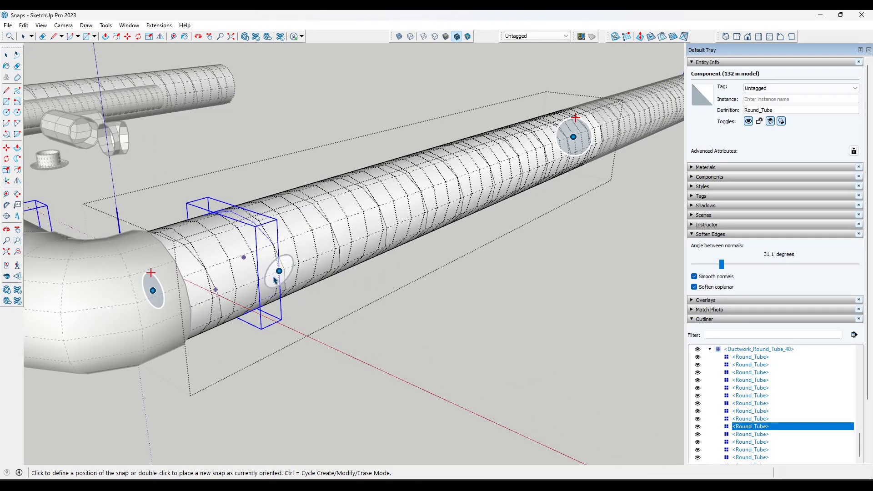
pyautogui.scroll(1, 271, 279)
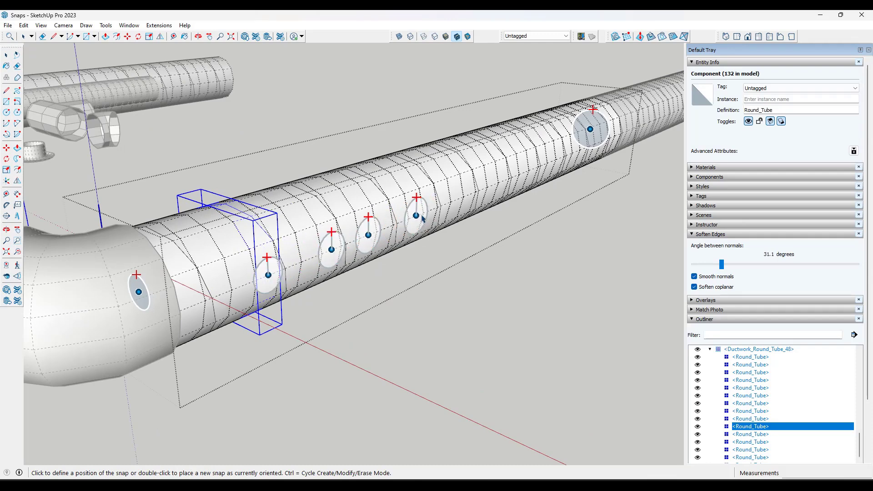
pyautogui.scroll(3, 474, 197)
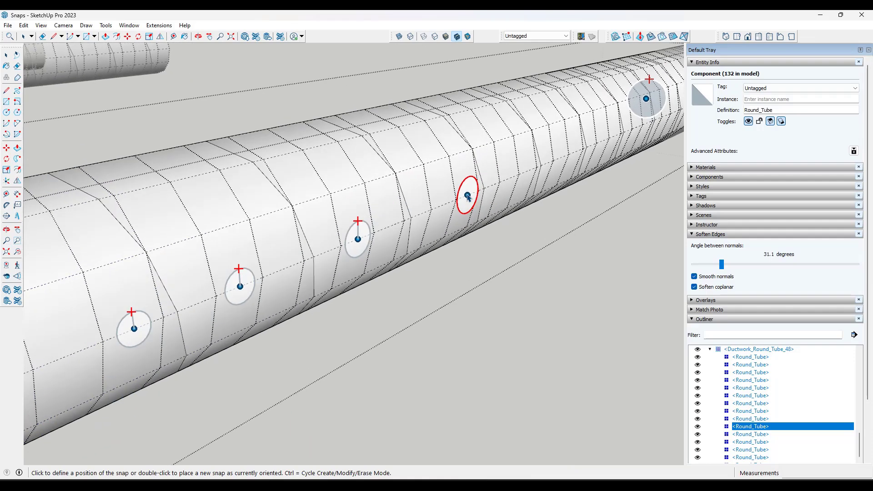
pyautogui.scroll(-3, 448, 180)
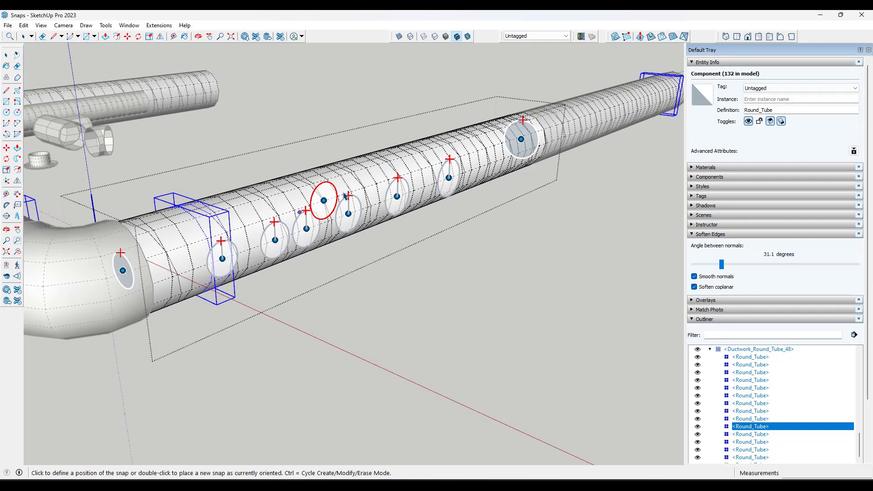
# Step: Place a row of four downward-facing snaps along the underside of the opened large tube
pyautogui.scroll(-2, 516, 176)
pyautogui.moveTo(480, 179); pyautogui.dragTo(429, 148, button='middle')
pyautogui.scroll(1, 381, 141)
pyautogui.scroll(1, 404, 163)
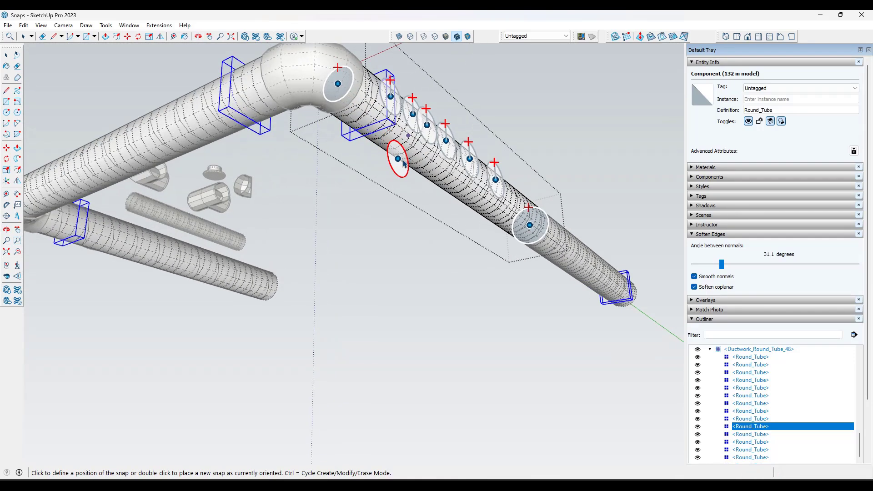
pyautogui.scroll(3, 373, 137)
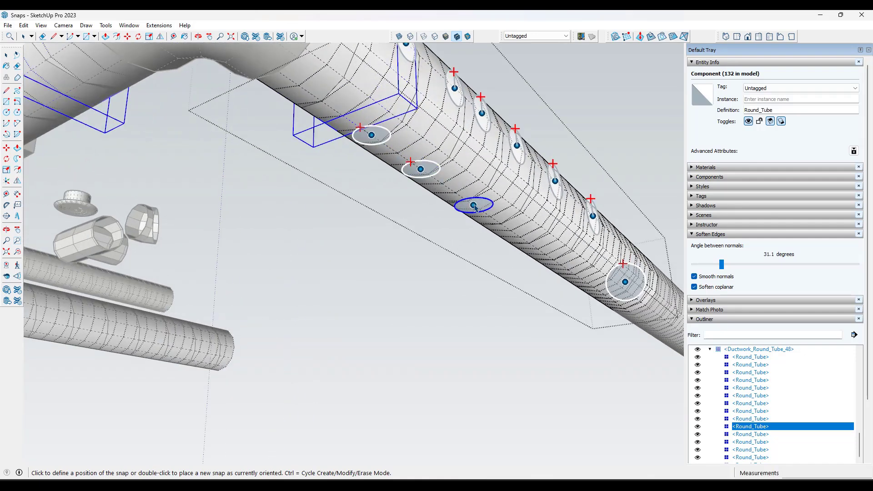
pyautogui.scroll(3, 528, 243)
pyautogui.doubleClick(526, 242)
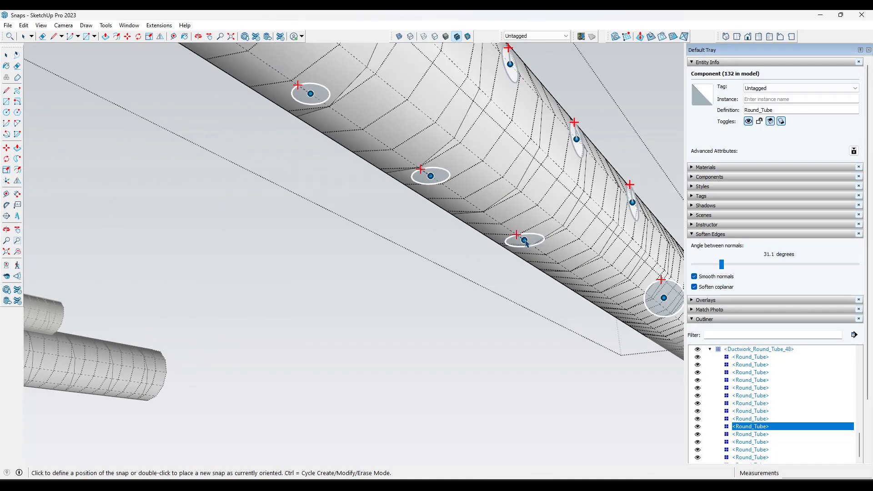
pyautogui.press('space')
# Step: Leave the large tube's component and turn off the display of hidden geometry
pyautogui.scroll(-5, 528, 256)
pyautogui.moveTo(425, 271); pyautogui.dragTo(406, 320, button='middle')
pyautogui.click(440, 116)
pyautogui.moveTo(440, 118); pyautogui.dragTo(422, 220, button='middle')
pyautogui.scroll(-1, 422, 220)
pyautogui.click(41, 25)
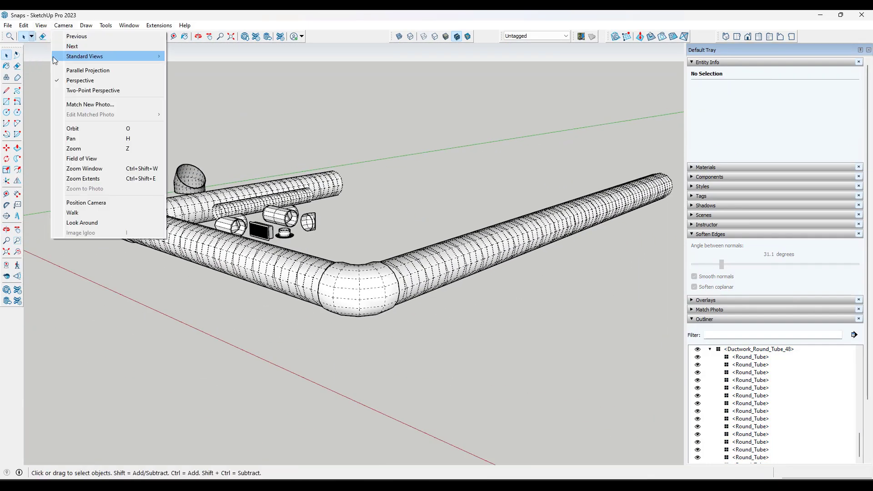
pyautogui.click(69, 60)
pyautogui.moveTo(310, 193); pyautogui.dragTo(296, 238, button='middle')
pyautogui.scroll(-1, 291, 237)
pyautogui.click(271, 230)
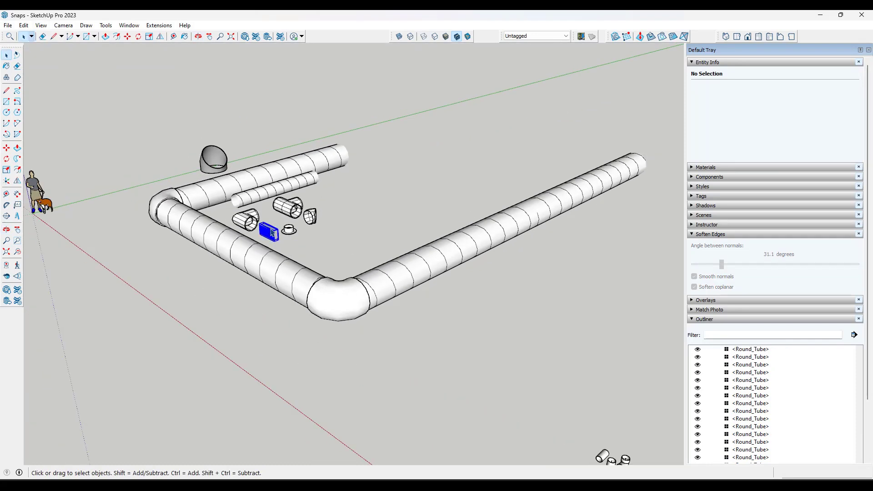
pyautogui.scroll(3, 376, 243)
pyautogui.press('m')
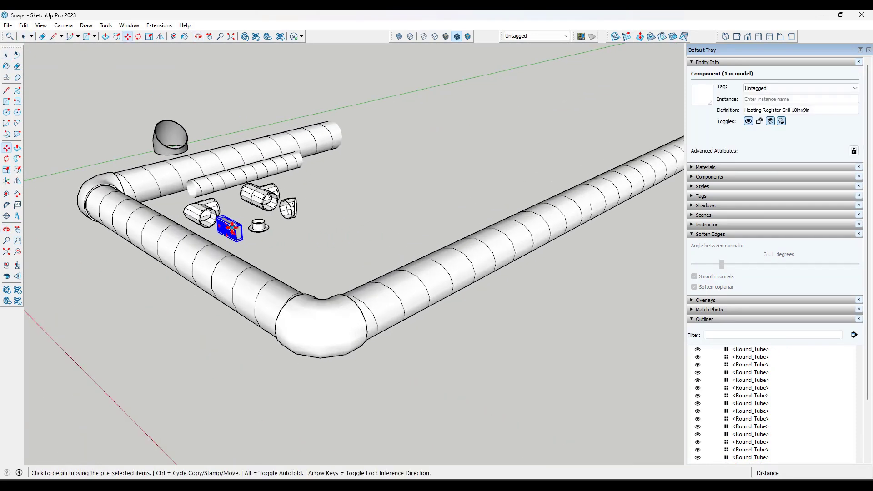
pyautogui.press('ctrl')
pyautogui.click(231, 226)
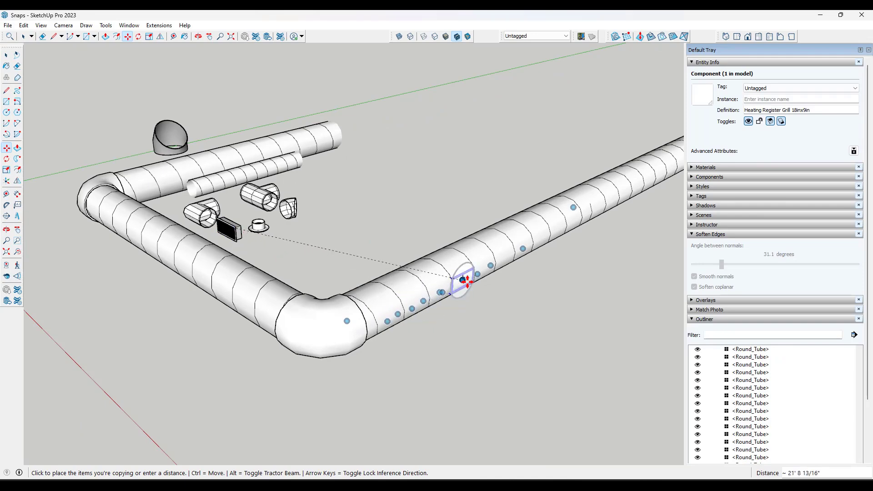
pyautogui.press('space')
# Step: Flip the inner geometry of the heating register grill front to back within its component, then leave the component
pyautogui.moveTo(400, 263); pyautogui.dragTo(279, 181, button='middle')
pyautogui.scroll(3, 298, 163)
pyautogui.doubleClick(313, 187)
pyautogui.scroll(1, 320, 189)
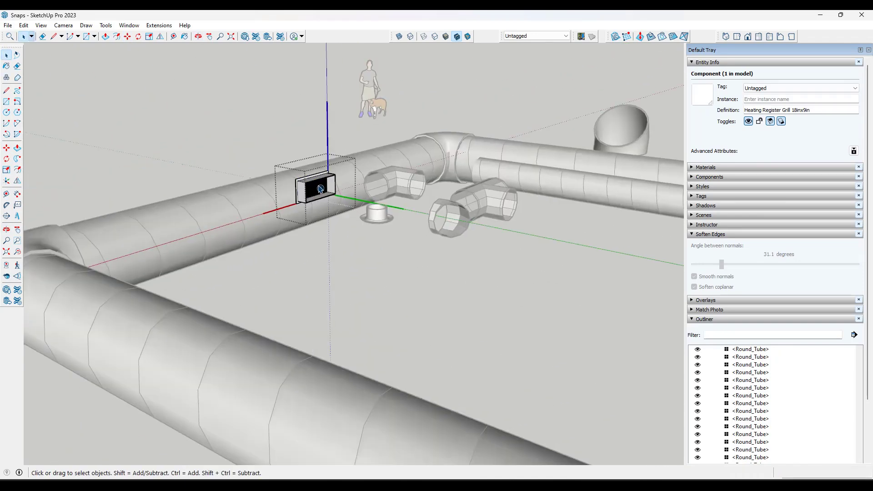
pyautogui.scroll(3, 320, 190)
pyautogui.click(322, 190)
pyautogui.doubleClick(322, 190)
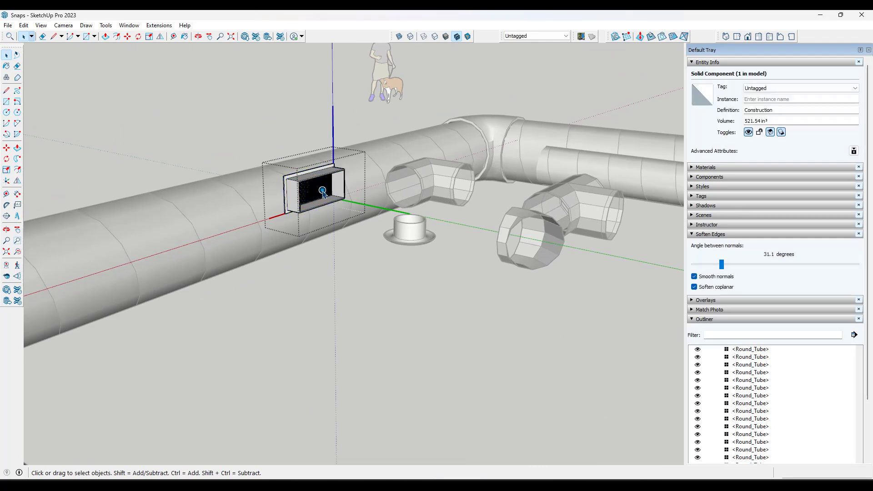
pyautogui.click(323, 191)
pyautogui.click(160, 37)
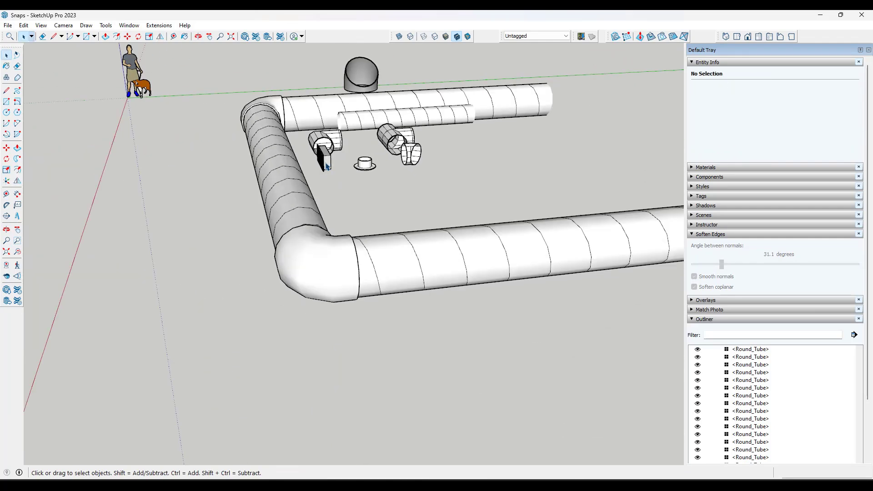
# Step: Copy the Heating Register Grill 18inx9in by its snap onto a side snap of the large tube beyond the second elbow
pyautogui.click(327, 159)
pyautogui.scroll(2, 335, 190)
pyautogui.press('m')
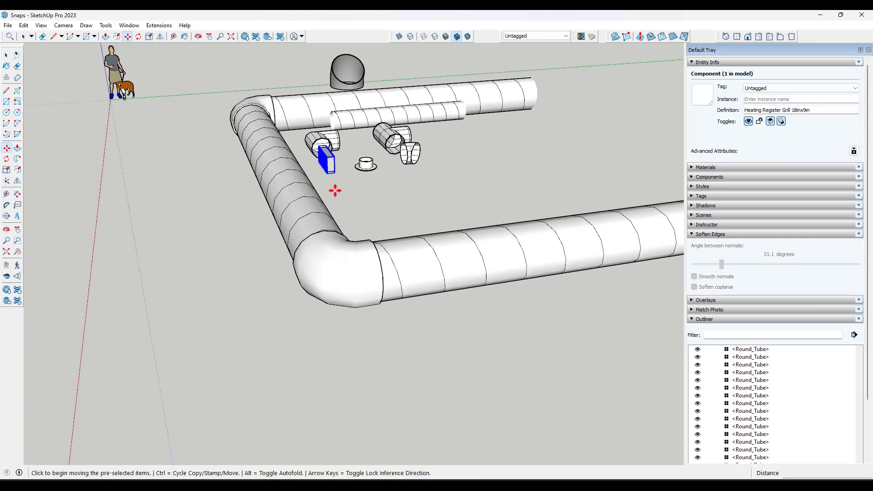
pyautogui.moveTo(326, 162); pyautogui.dragTo(363, 165, button='middle')
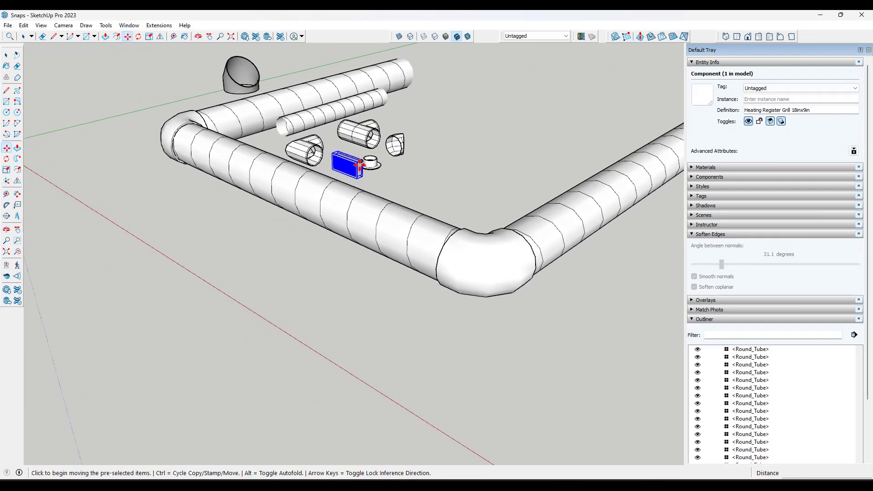
pyautogui.scroll(2, 348, 164)
pyautogui.press('ctrl')
pyautogui.click(348, 162)
pyautogui.scroll(-3, 565, 269)
pyautogui.scroll(2, 566, 257)
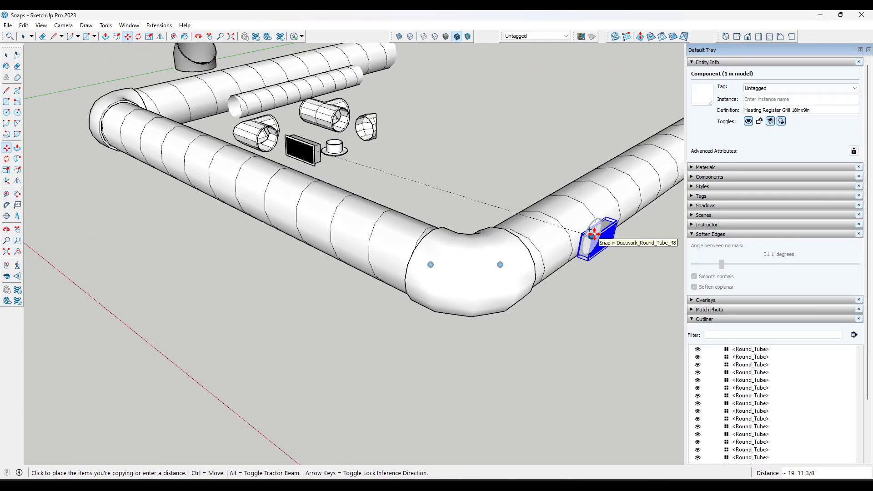
pyautogui.click(629, 209)
pyautogui.scroll(-3, 415, 234)
pyautogui.scroll(4, 618, 209)
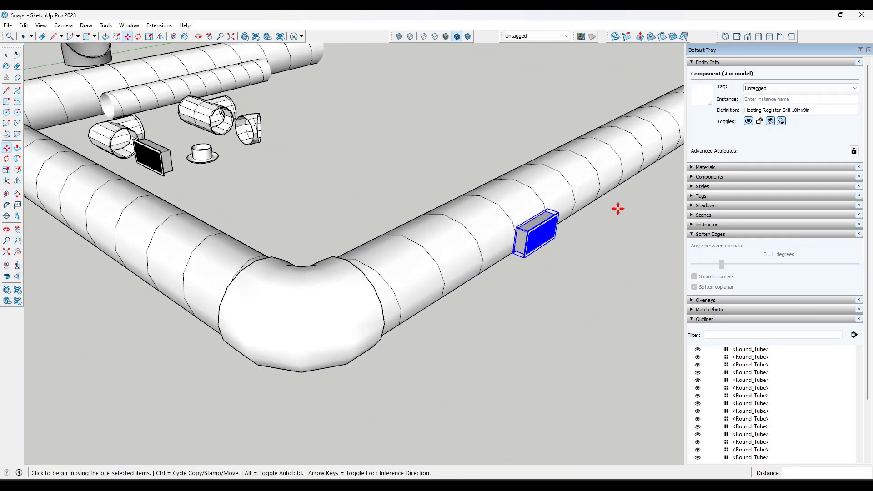
# Step: Copy the mounted register grill by its snap onto two more side snaps of the large tube, nearer the second elbow
pyautogui.scroll(2, 617, 209)
pyautogui.moveTo(617, 209); pyautogui.dragTo(527, 201, button='middle')
pyautogui.press('ctrl')
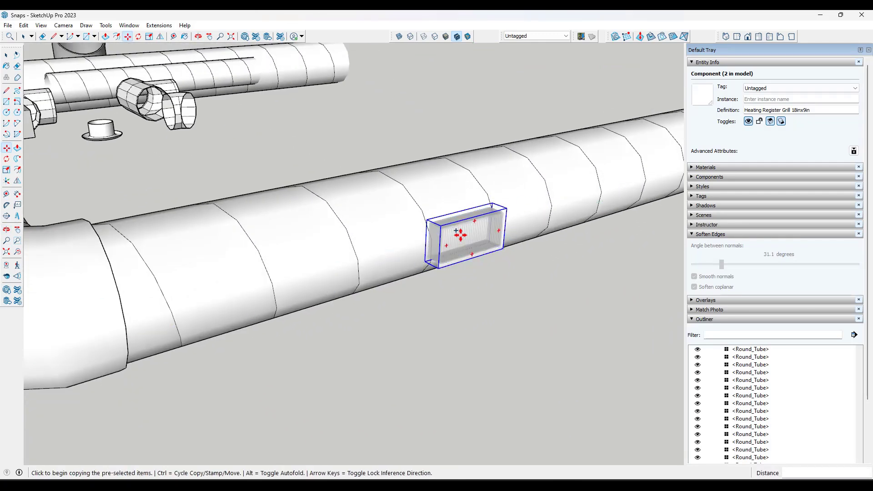
pyautogui.scroll(-3, 457, 231)
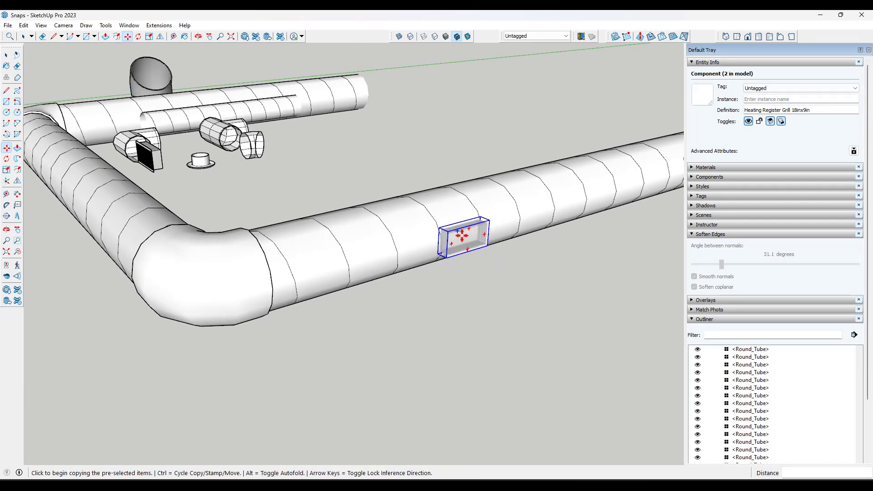
pyautogui.scroll(4, 461, 236)
pyautogui.click(461, 236)
pyautogui.scroll(-2, 628, 187)
pyautogui.click(631, 187)
pyautogui.scroll(-3, 624, 190)
pyautogui.click(626, 189)
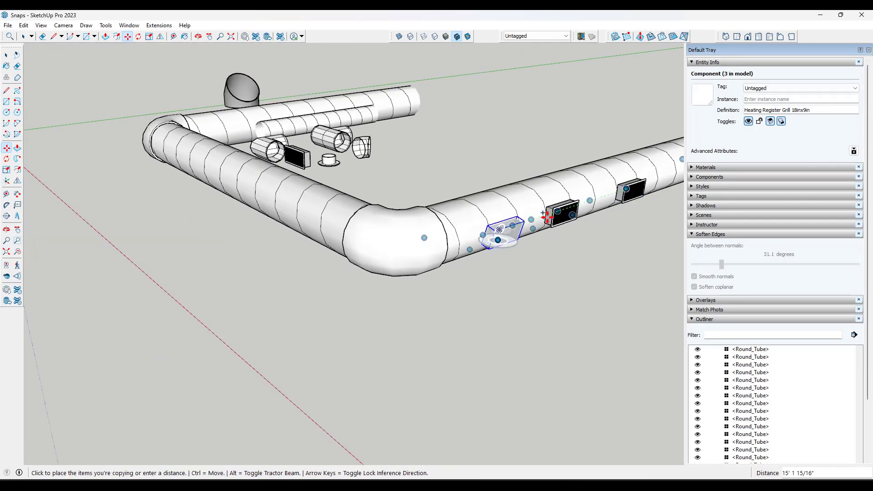
pyautogui.moveTo(483, 237); pyautogui.dragTo(522, 282, button='middle')
pyautogui.scroll(-2, 450, 281)
pyautogui.scroll(-3, 427, 259)
pyautogui.press('space')
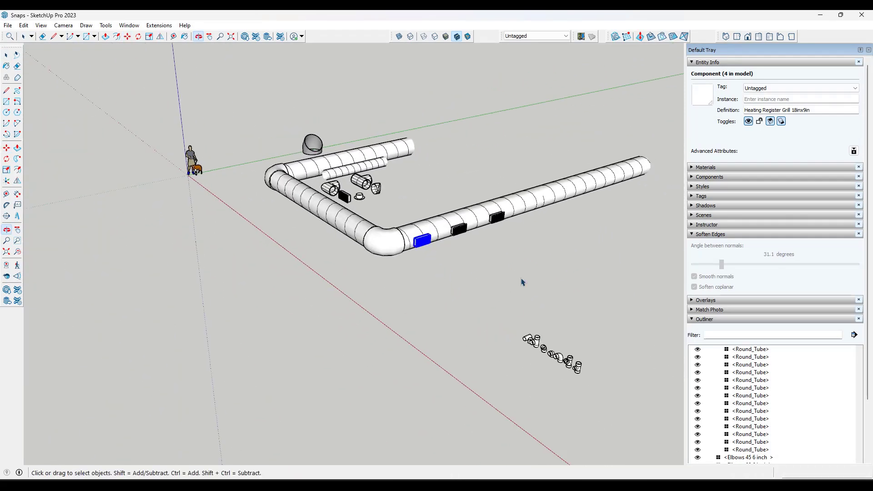
pyautogui.scroll(3, 658, 214)
pyautogui.moveTo(486, 249); pyautogui.dragTo(468, 254, button='middle')
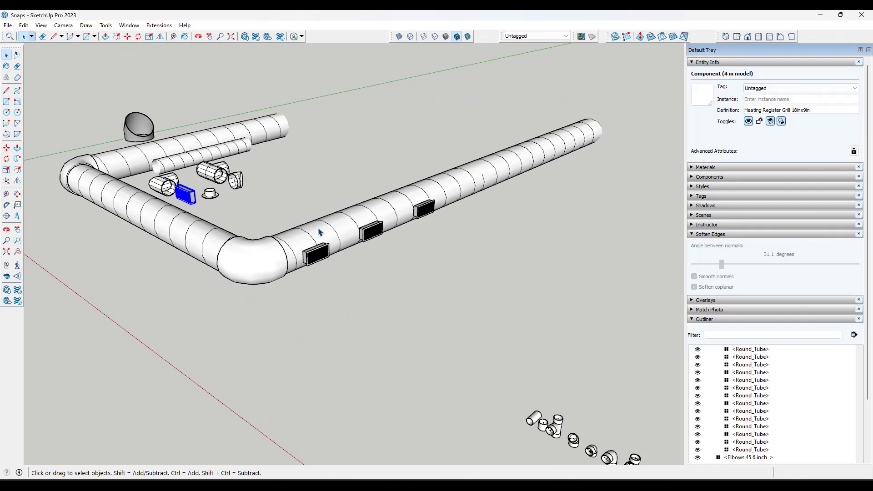
# Step: Copy the loose Heating Register Grill 18inx9in by its snap onto the side snap of the farthest mounted grill and clear the selection
pyautogui.press('m')
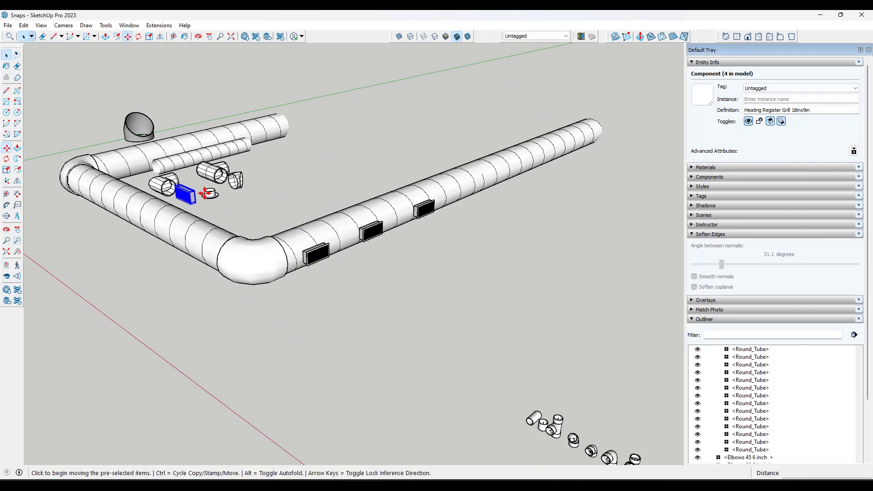
pyautogui.scroll(4, 190, 192)
pyautogui.click(190, 197)
pyautogui.scroll(-4, 239, 211)
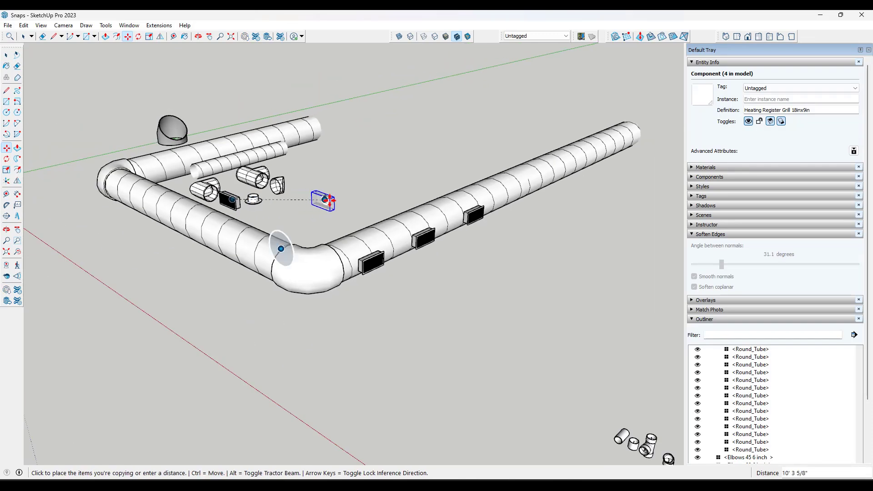
pyautogui.press('ctrl')
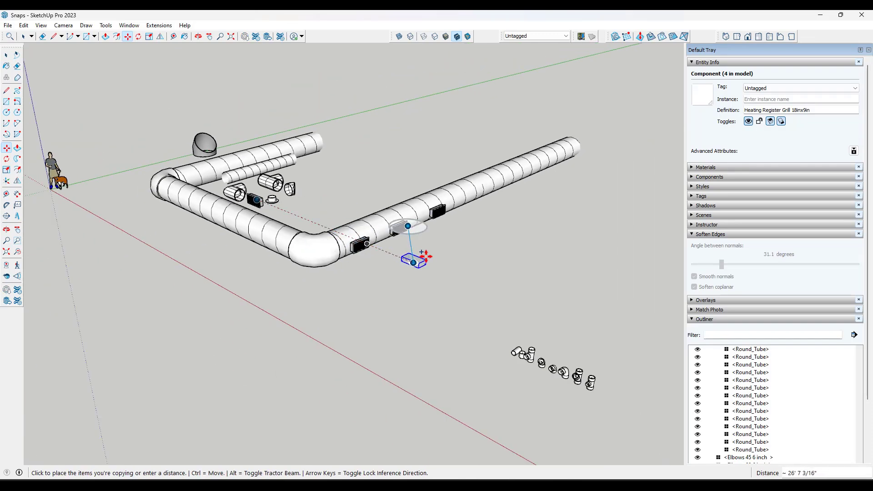
pyautogui.scroll(3, 419, 251)
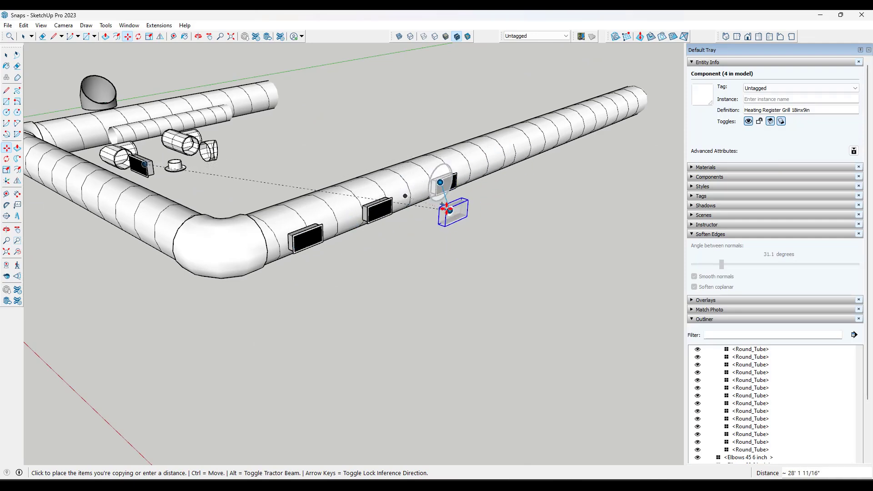
pyautogui.scroll(3, 444, 210)
pyautogui.moveTo(503, 217); pyautogui.dragTo(403, 241, button='middle')
pyautogui.scroll(-2, 405, 242)
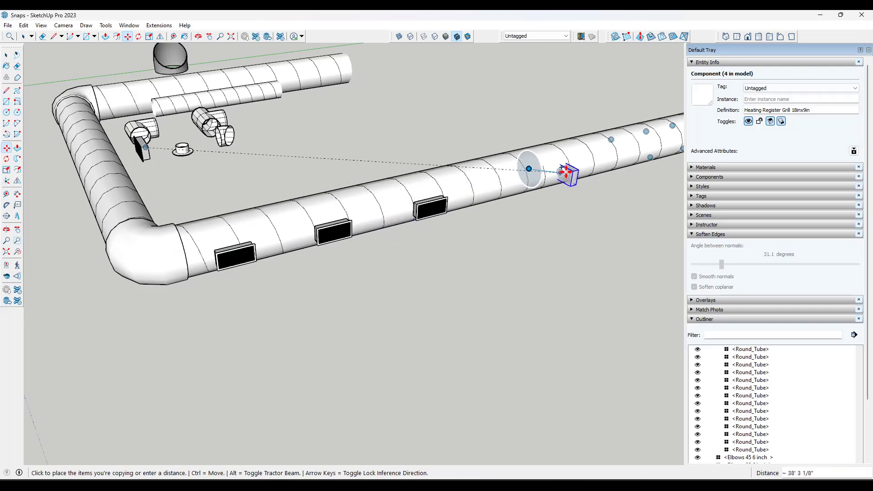
pyautogui.scroll(-3, 546, 175)
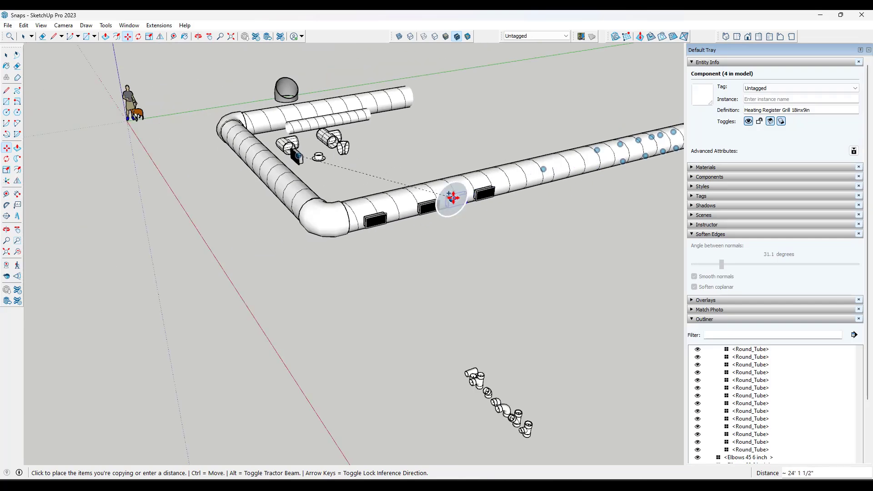
pyautogui.scroll(5, 450, 198)
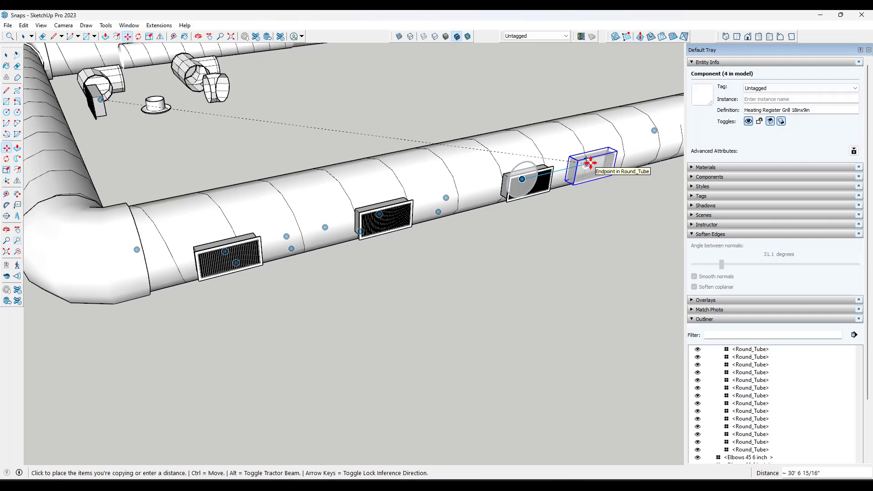
pyautogui.click(587, 163)
pyautogui.scroll(6, 587, 162)
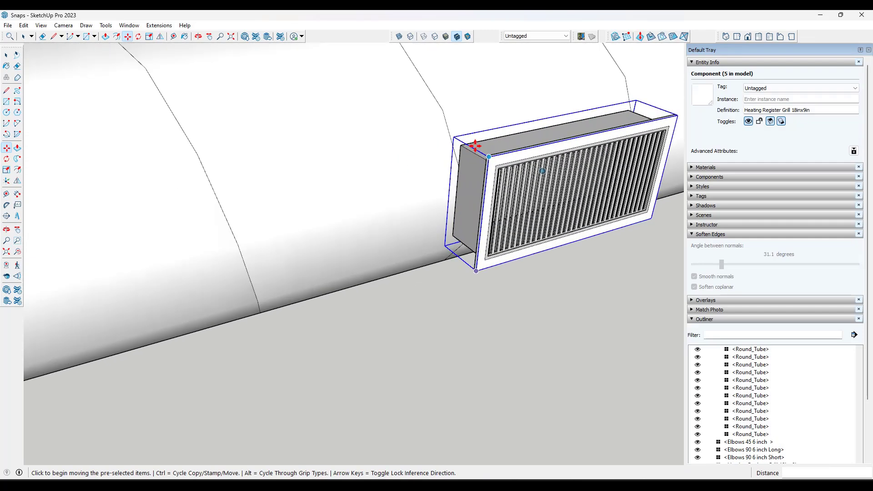
pyautogui.scroll(-3, 537, 193)
pyautogui.press('Escape')
pyautogui.scroll(-6, 540, 186)
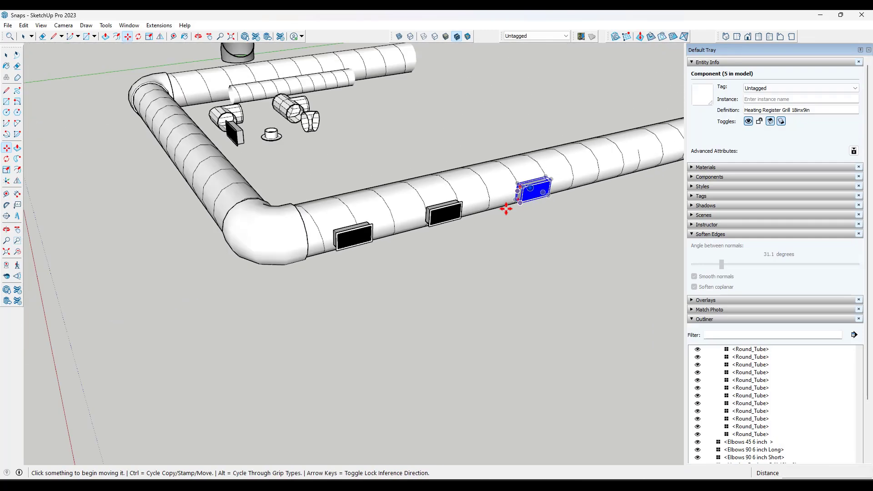
pyautogui.moveTo(414, 301)
pyautogui.mouseDown(button='middle')
pyautogui.moveTo(426, 294)
pyautogui.moveTo(418, 290)
pyautogui.mouseUp(button='middle')
pyautogui.press('space')
pyautogui.click(419, 290)
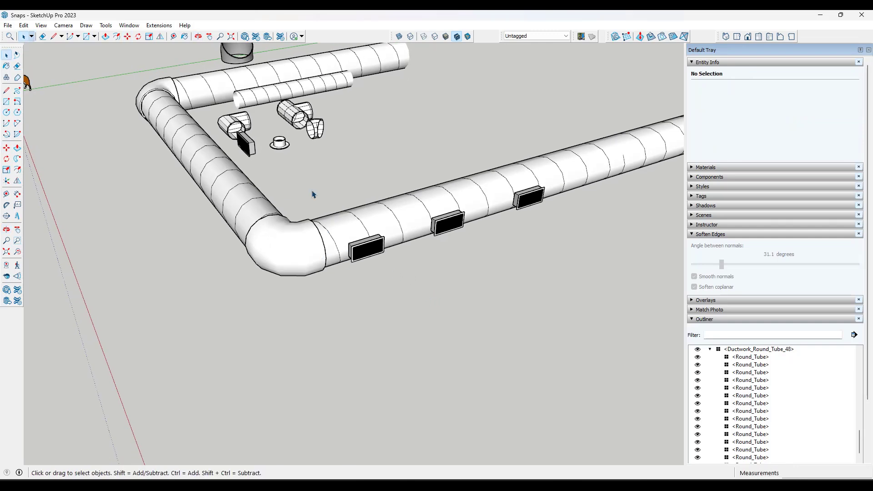
pyautogui.click(278, 148)
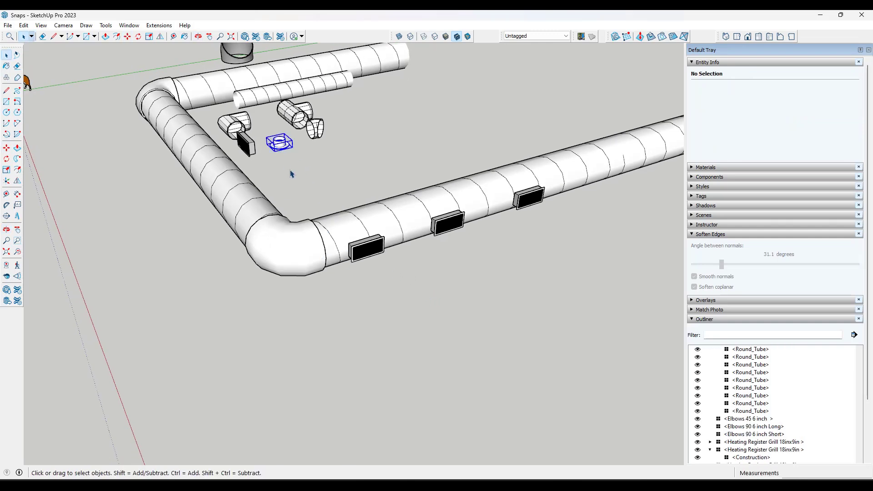
pyautogui.moveTo(293, 172); pyautogui.dragTo(347, 162, button='middle')
pyautogui.moveTo(361, 187); pyautogui.dragTo(379, 210, button='middle')
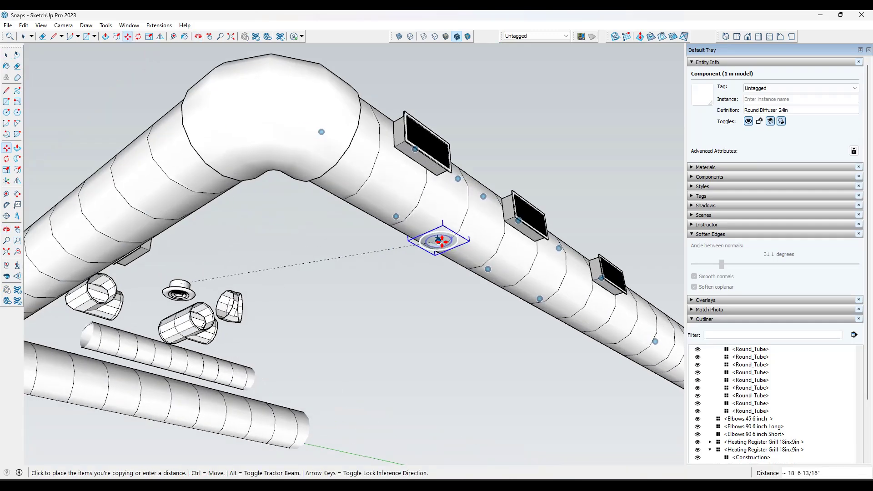
pyautogui.scroll(3, 442, 242)
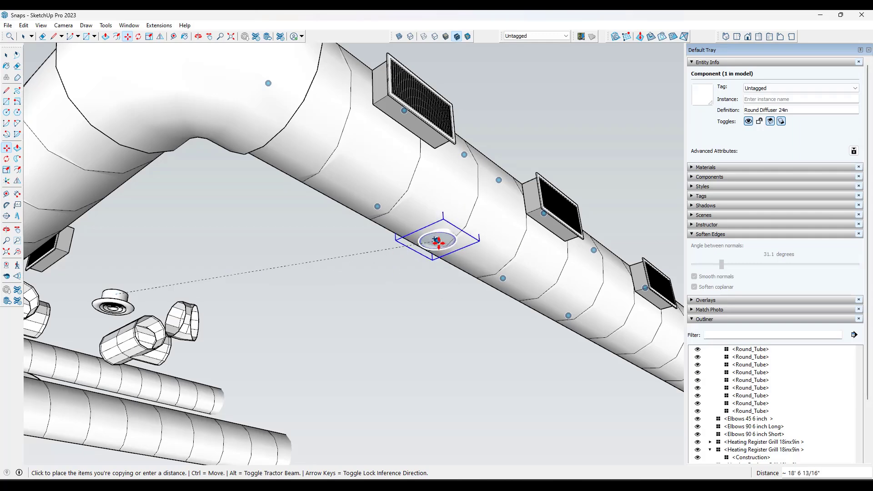
pyautogui.press('space')
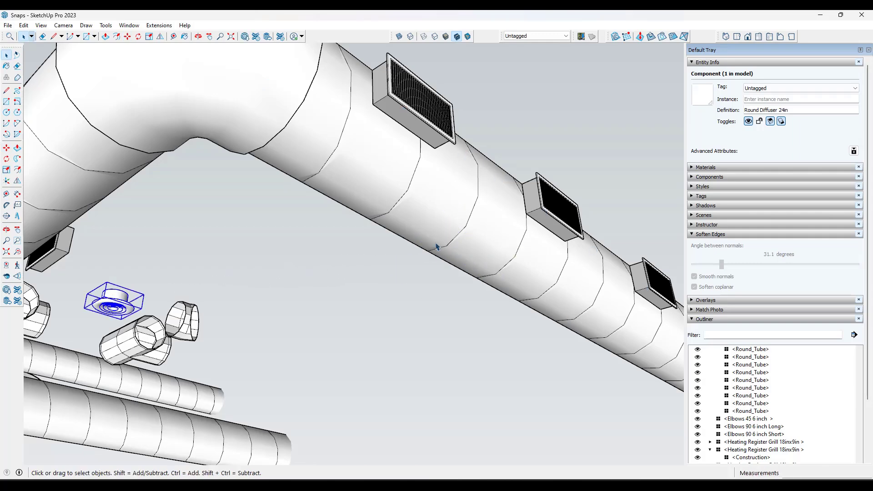
# Step: Flip the snap in the round diffuser's upper opening vertically within its component, and leave the component
pyautogui.moveTo(154, 261); pyautogui.dragTo(179, 350, button='middle')
pyautogui.scroll(-3, 195, 253)
pyautogui.scroll(5, 148, 263)
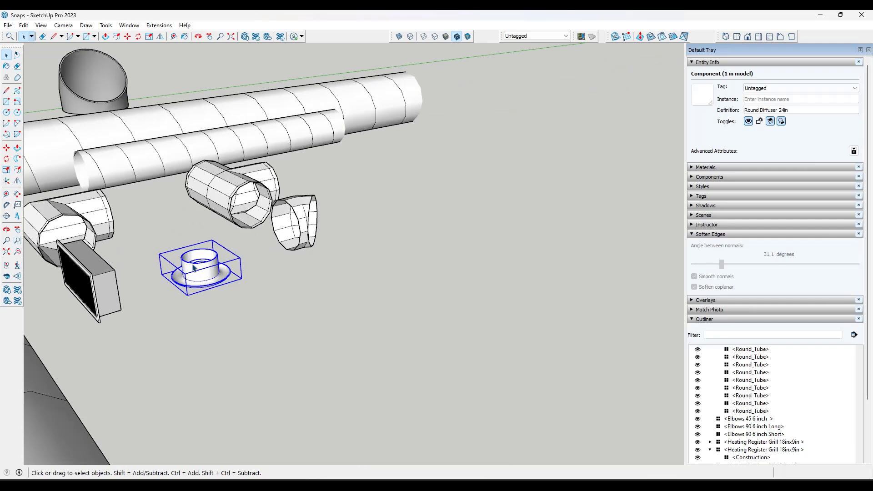
pyautogui.doubleClick(194, 263)
pyautogui.scroll(2, 195, 263)
pyautogui.click(203, 256)
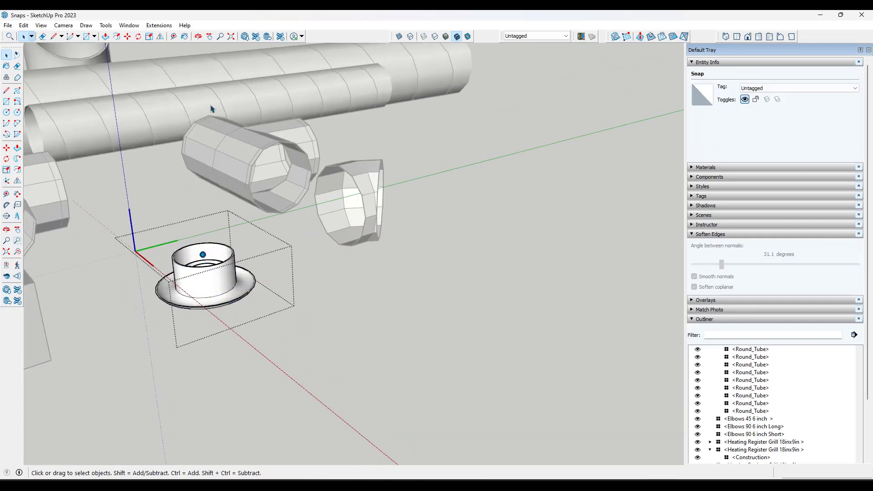
pyautogui.click(159, 37)
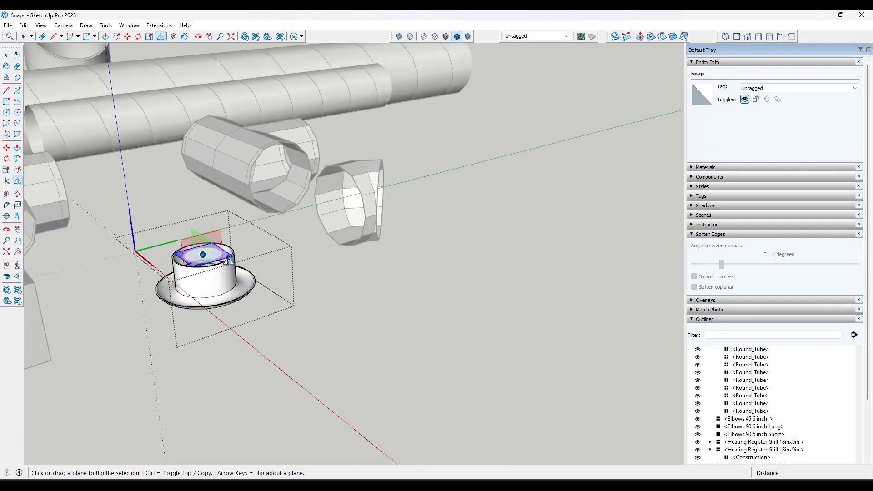
pyautogui.scroll(-2, 188, 189)
pyautogui.press('space')
pyautogui.click(294, 273)
pyautogui.scroll(-9, 119, 150)
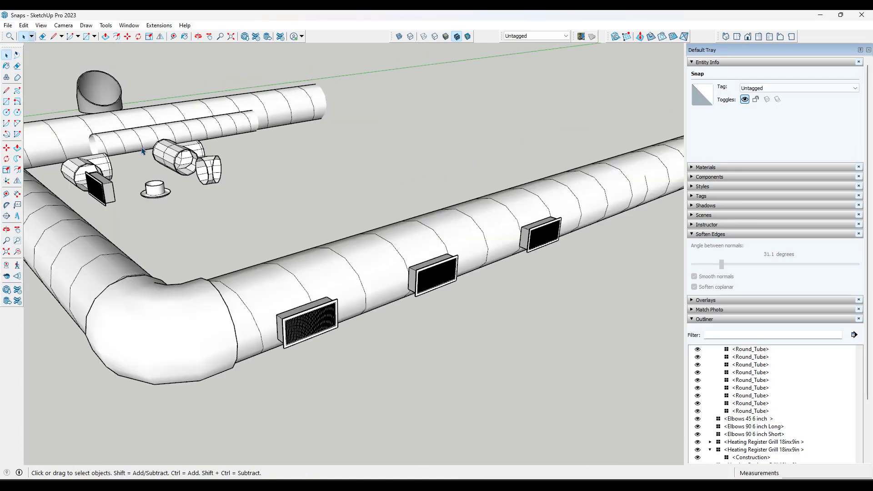
# Step: Copy the loose round diffuser by its snap onto an underside snap of the large tube beyond the second elbow
pyautogui.moveTo(240, 264); pyautogui.dragTo(242, 253, button='middle')
pyautogui.scroll(10, 154, 175)
pyautogui.press('m')
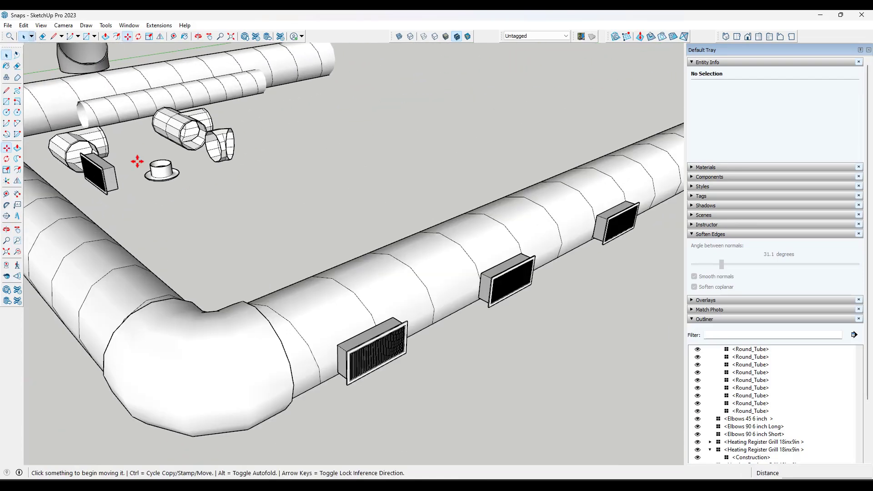
pyautogui.click(176, 166)
pyautogui.scroll(-6, 253, 177)
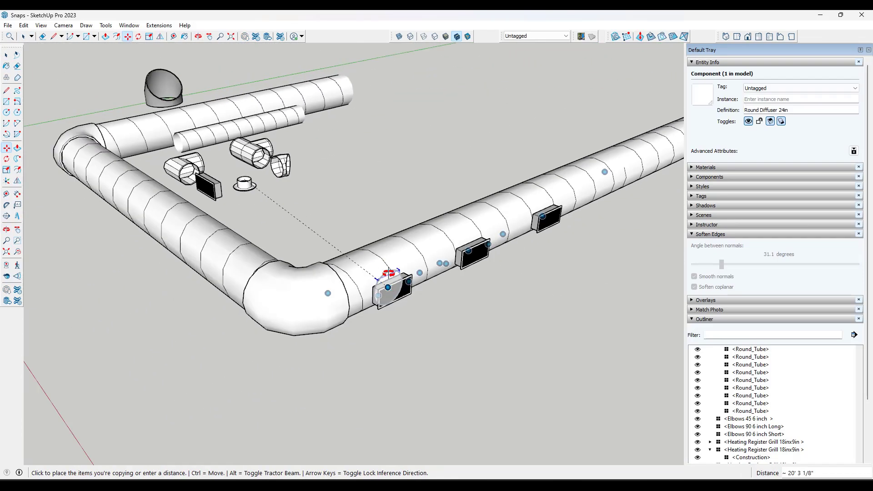
pyautogui.moveTo(428, 278); pyautogui.dragTo(512, 157, button='middle')
pyautogui.scroll(3, 513, 201)
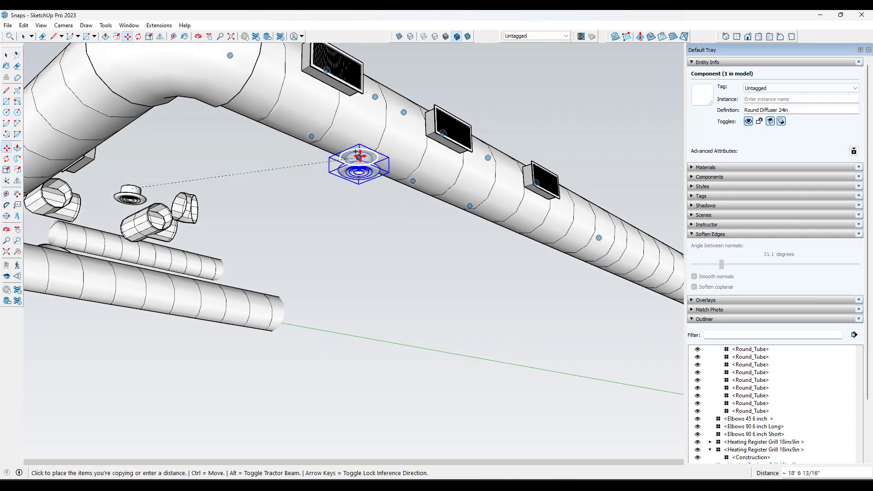
pyautogui.click(358, 158)
pyautogui.click(359, 158)
pyautogui.press('space')
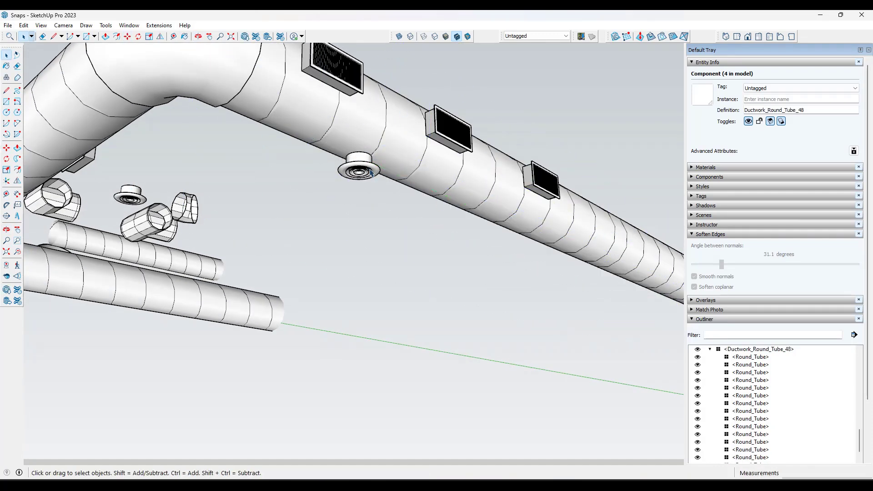
# Step: Copy the mounted round diffuser by its snap onto another underside snap farther along the large tube
pyautogui.click(358, 160)
pyautogui.press('m')
pyautogui.click(359, 157)
pyautogui.press('ctrl')
pyautogui.click(470, 210)
pyautogui.scroll(-4, 298, 203)
pyautogui.moveTo(315, 233); pyautogui.dragTo(348, 278, button='middle')
pyautogui.scroll(-4, 344, 238)
pyautogui.moveTo(343, 238); pyautogui.dragTo(484, 264, button='middle')
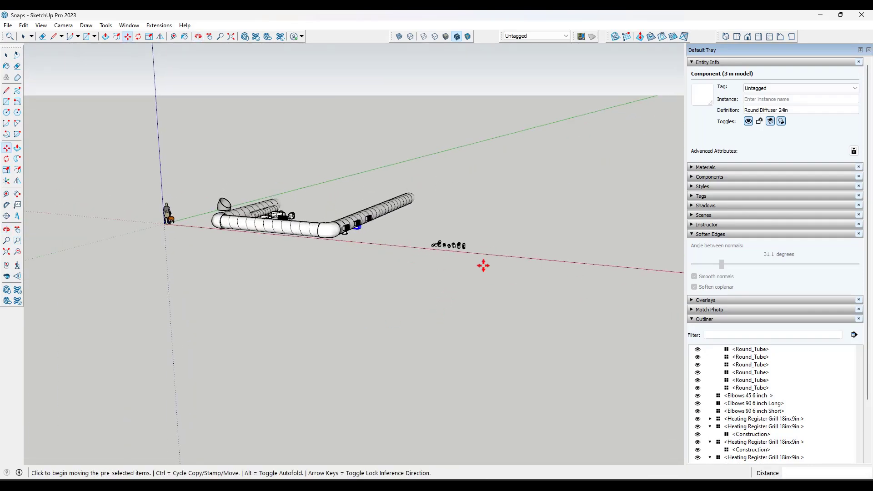
# Step: Scale the short Pipe 6 inch component along the green axis to several times its length
pyautogui.scroll(5, 473, 218)
pyautogui.press('space')
pyautogui.scroll(6, 401, 251)
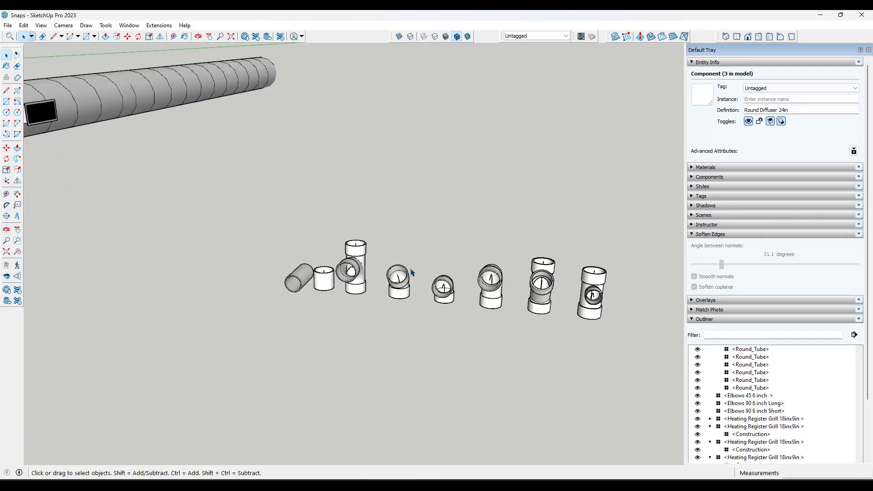
pyautogui.scroll(-6, 337, 282)
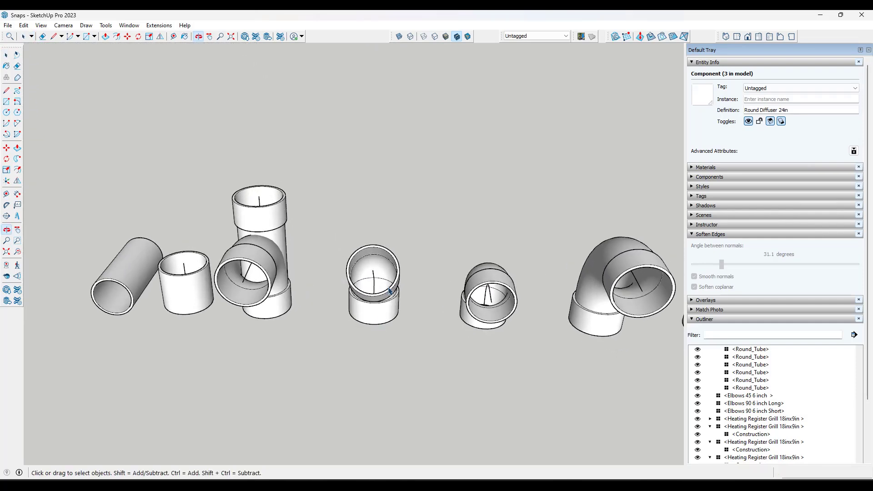
pyautogui.scroll(4, 209, 266)
pyautogui.press('s')
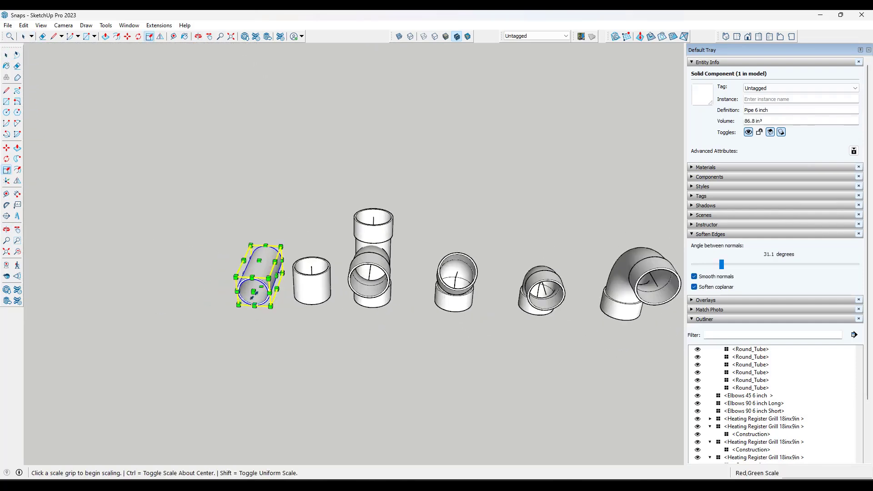
pyautogui.click(253, 293)
pyautogui.click(210, 403)
pyautogui.scroll(-5, 409, 335)
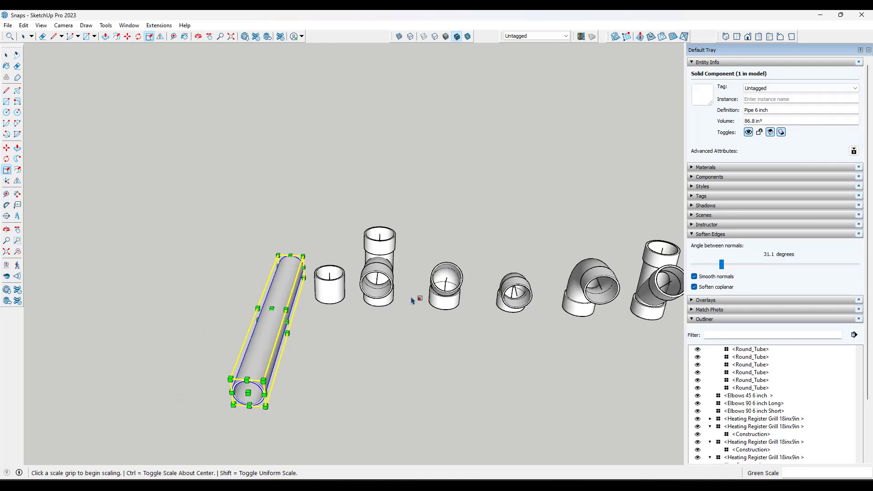
pyautogui.moveTo(410, 334); pyautogui.dragTo(308, 273, button='middle')
pyautogui.press('space')
pyautogui.scroll(3, 308, 273)
# Step: Open the tall tee fitting with the curved branch as a component and examine its upper opening
pyautogui.scroll(1, 358, 261)
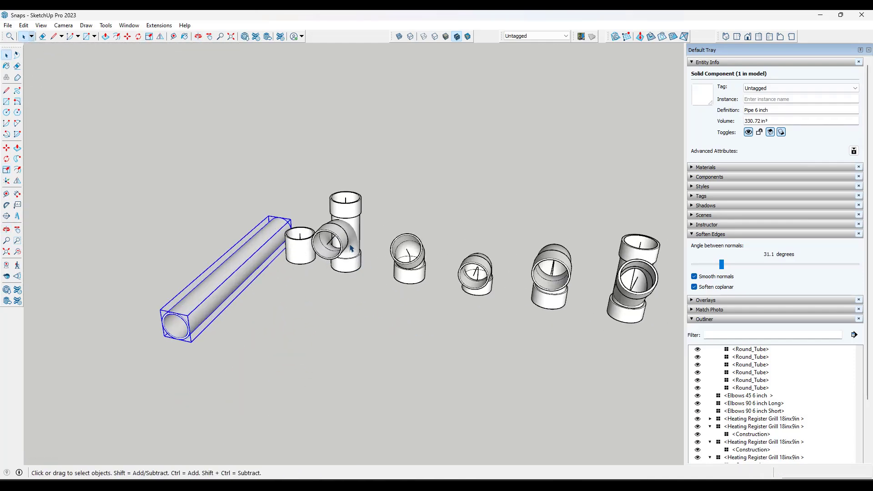
pyautogui.click(351, 248)
pyautogui.doubleClick(351, 246)
pyautogui.scroll(3, 348, 218)
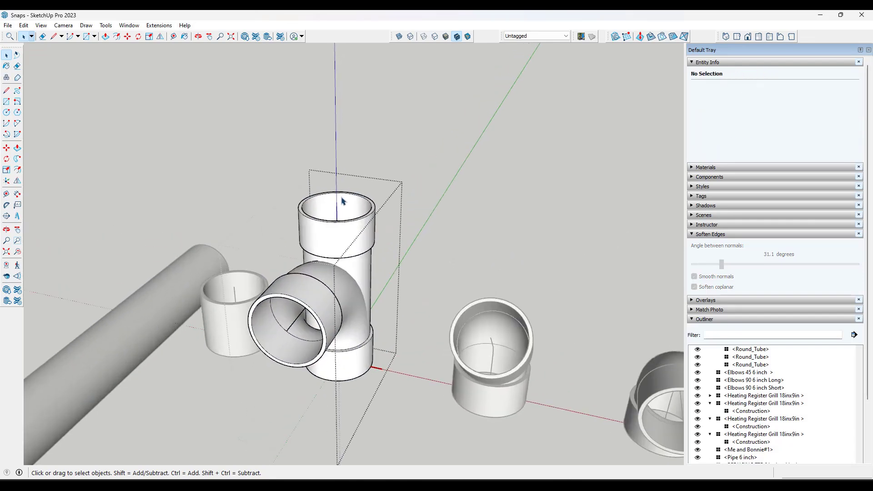
pyautogui.scroll(1, 342, 200)
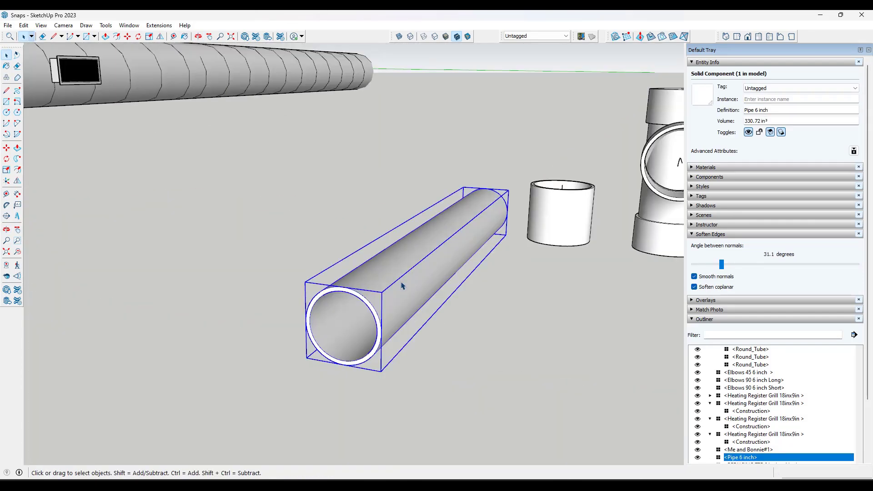
pyautogui.doubleClick(393, 286)
pyautogui.rightClick(386, 289)
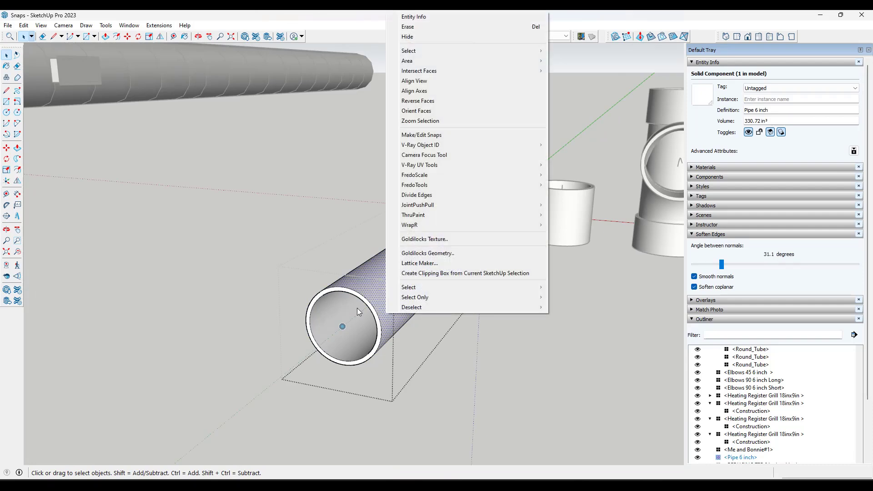
pyautogui.click(503, 355)
pyautogui.scroll(-4, 326, 278)
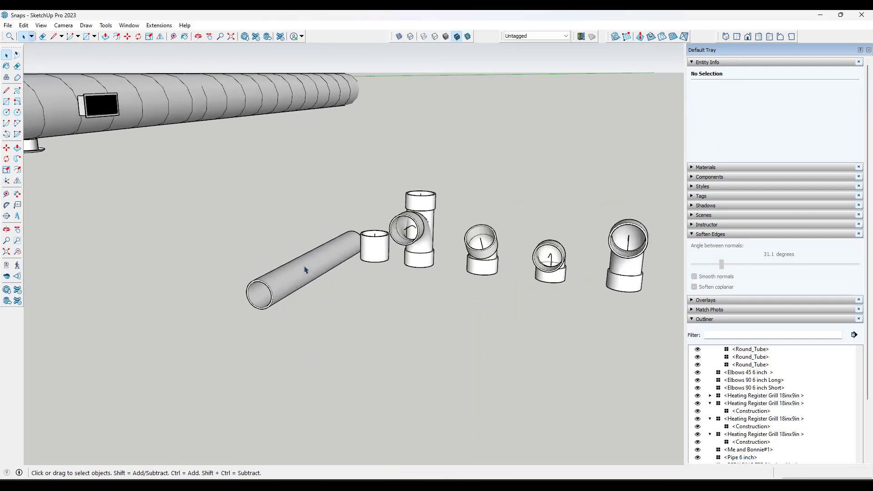
# Step: Try to copy the long pipe by its near-end snap onto the tall tee's upper opening
pyautogui.click(310, 269)
pyautogui.press('m')
pyautogui.click(260, 296)
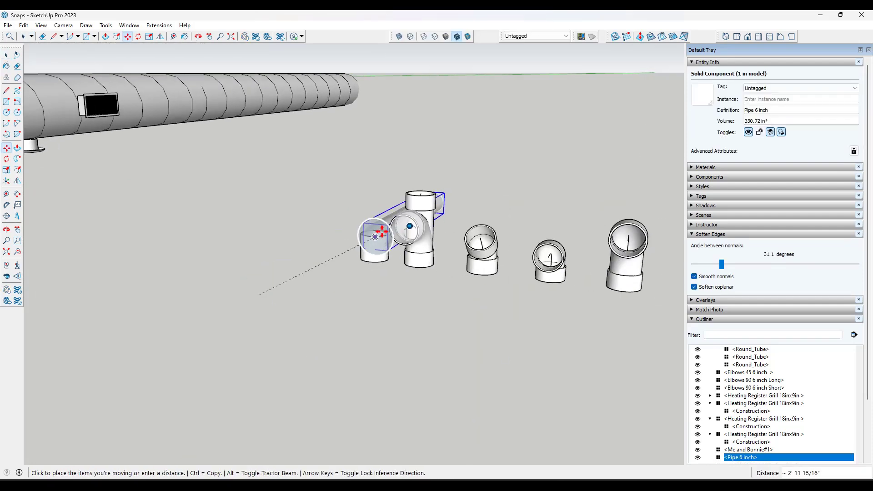
pyautogui.press('ctrl')
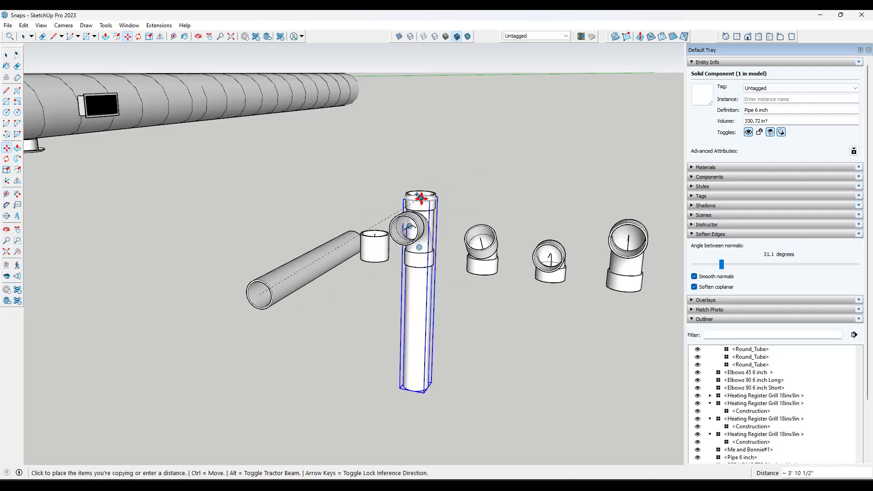
pyautogui.press('space')
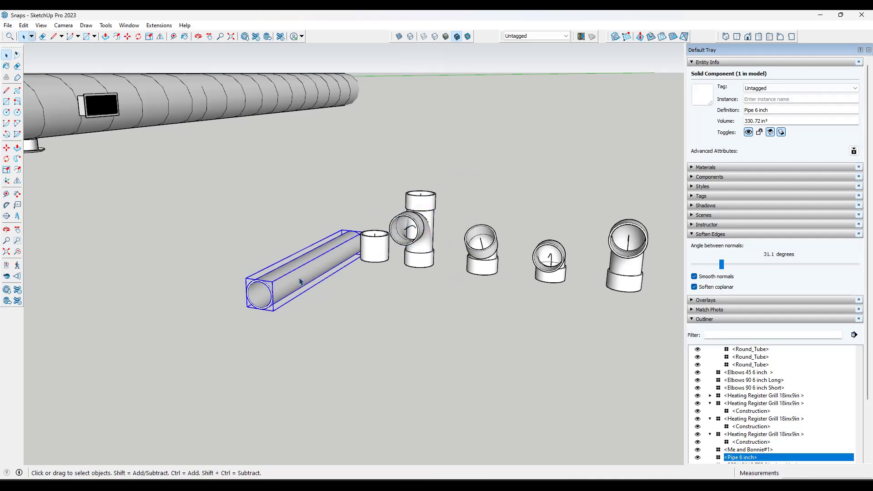
# Step: Open the long Pipe 6 inch component and flip its near-end snap across the green plane
pyautogui.doubleClick(298, 279)
pyautogui.scroll(3, 273, 292)
pyautogui.click(250, 300)
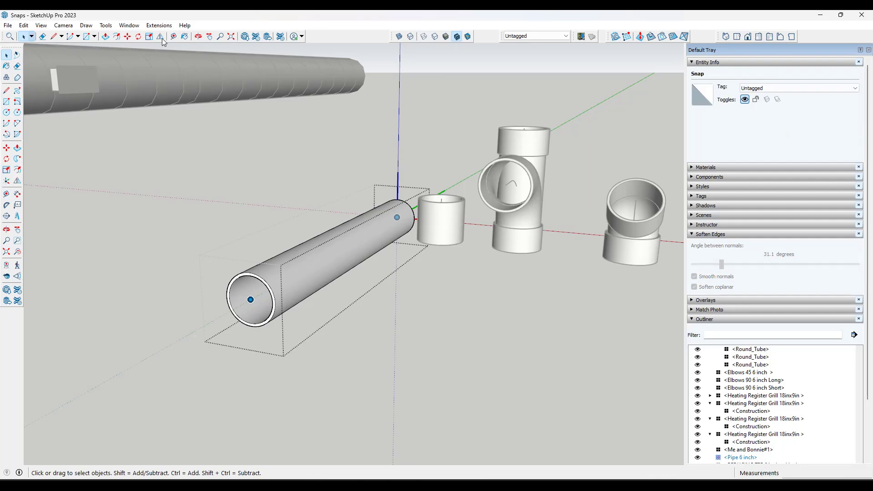
pyautogui.hotkey('shift', 'f')
pyautogui.scroll(3, 251, 300)
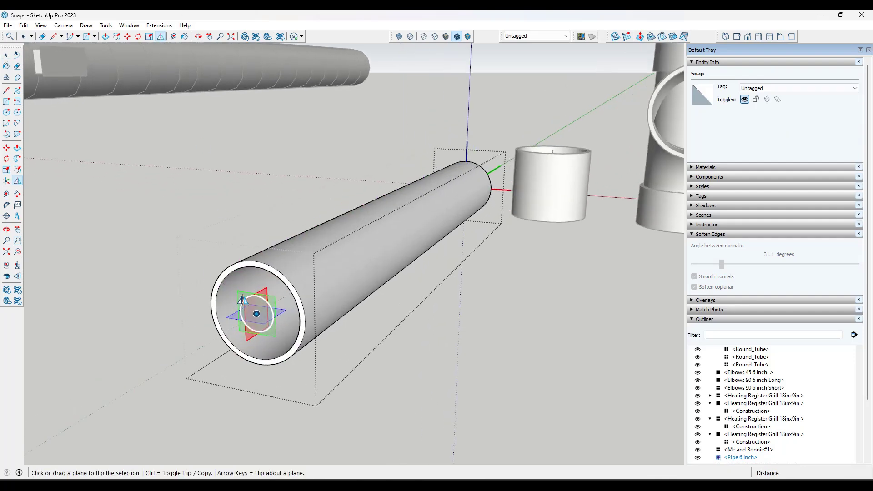
pyautogui.click(243, 298)
pyautogui.scroll(-5, 409, 277)
pyautogui.moveTo(489, 244); pyautogui.dragTo(210, 260, button='middle')
pyautogui.scroll(-6, 450, 234)
pyautogui.press('space')
# Step: Examine the snap at the pipe's other end and its flip planes, and finish editing the component
pyautogui.scroll(8, 257, 231)
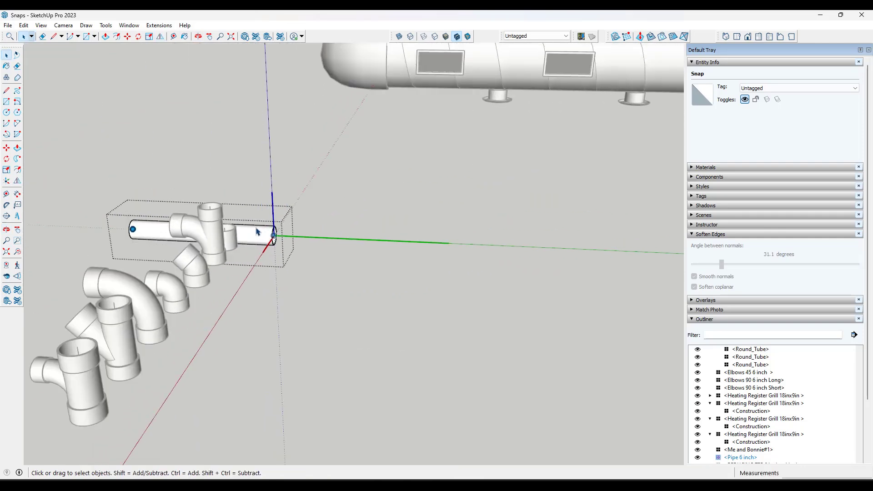
pyautogui.scroll(2, 288, 235)
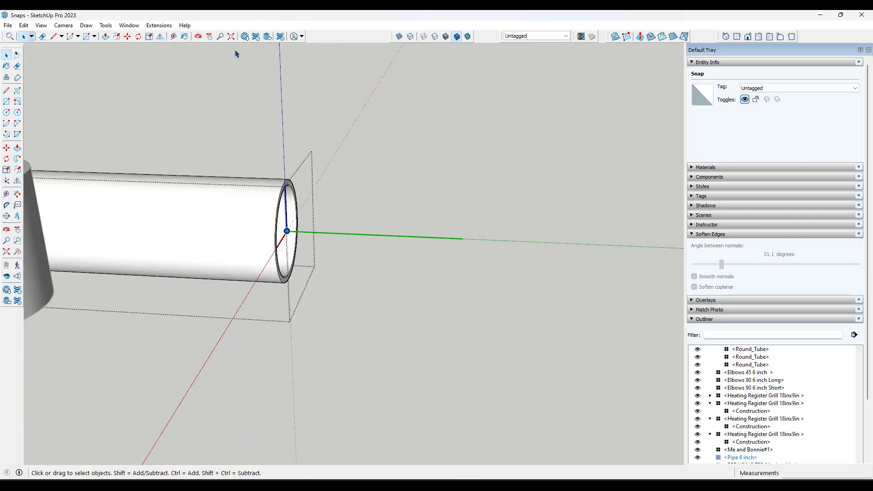
pyautogui.moveTo(288, 255); pyautogui.dragTo(193, 207, button='middle')
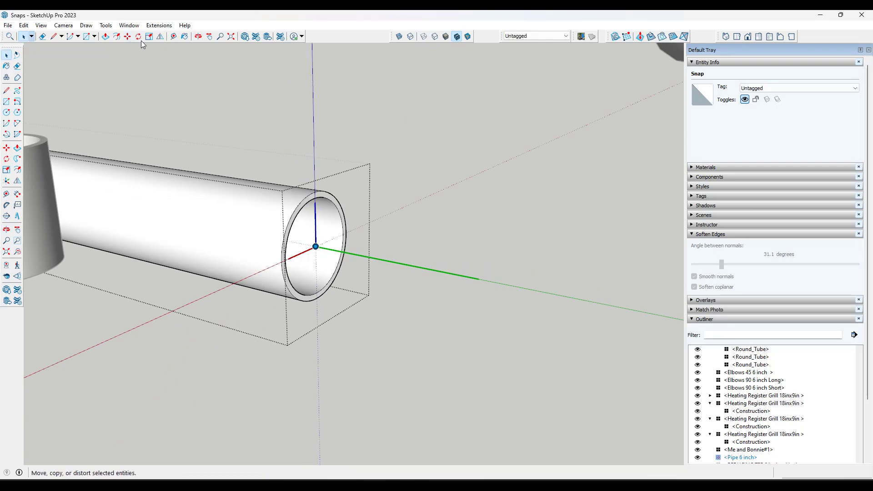
pyautogui.click(161, 39)
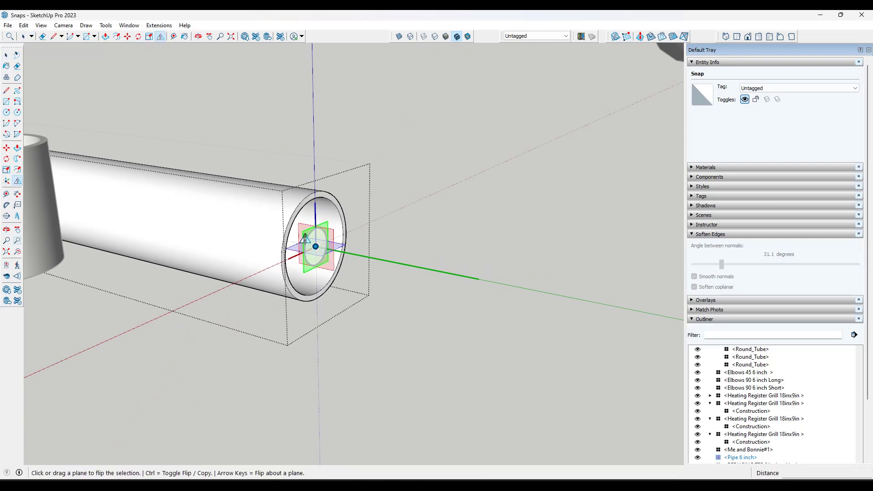
pyautogui.press('space')
pyautogui.scroll(-6, 429, 259)
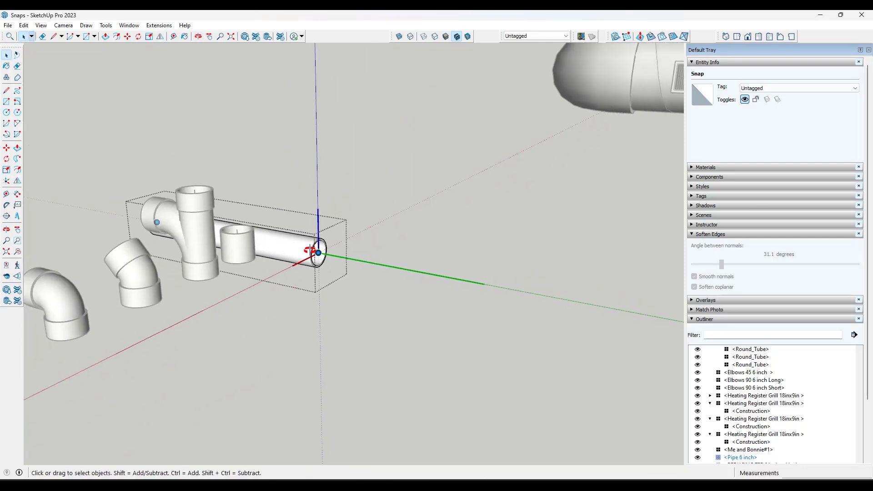
pyautogui.moveTo(313, 251); pyautogui.dragTo(498, 221, button='middle')
pyautogui.scroll(-4, 410, 255)
pyautogui.moveTo(334, 321); pyautogui.dragTo(397, 304, button='middle')
pyautogui.scroll(5, 566, 261)
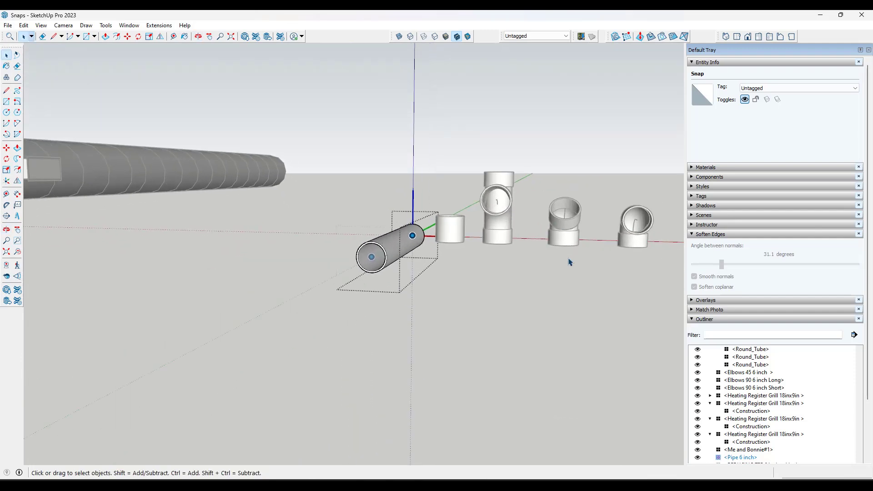
pyautogui.keyDown('shift'); pyautogui.moveTo(493, 267); pyautogui.dragTo(429, 299, button='middle'); pyautogui.keyUp('shift')
pyautogui.click(441, 287)
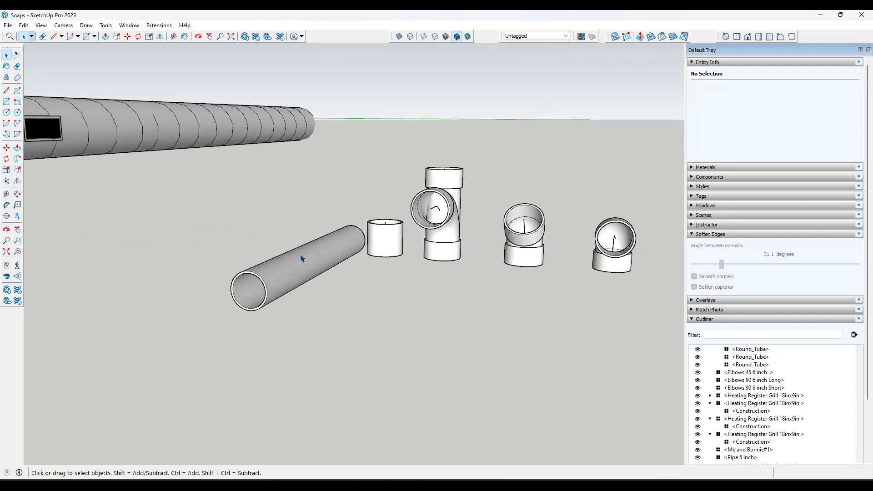
# Step: Copy the long pipe by its near-end snap onto the snap in the tall tee's curved branch
pyautogui.click(302, 257)
pyautogui.moveTo(388, 261); pyautogui.dragTo(366, 277, button='middle')
pyautogui.scroll(-4, 365, 276)
pyautogui.press('m')
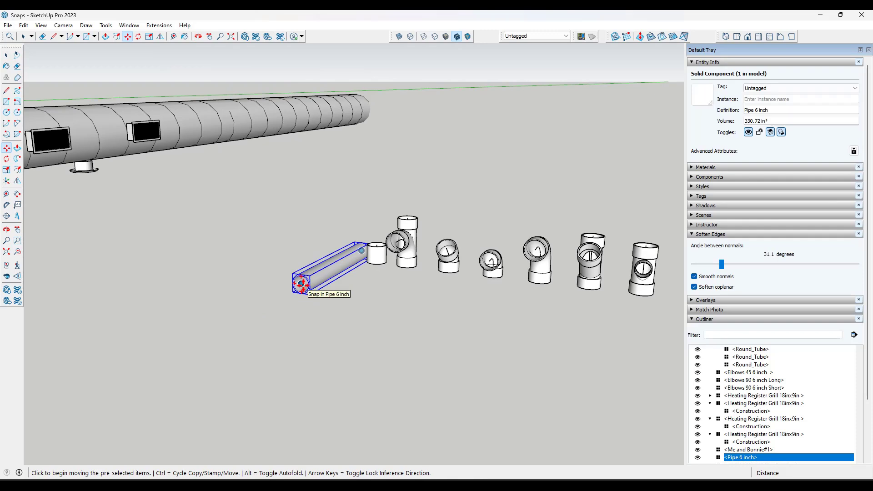
pyautogui.press('ctrl')
pyautogui.click(300, 284)
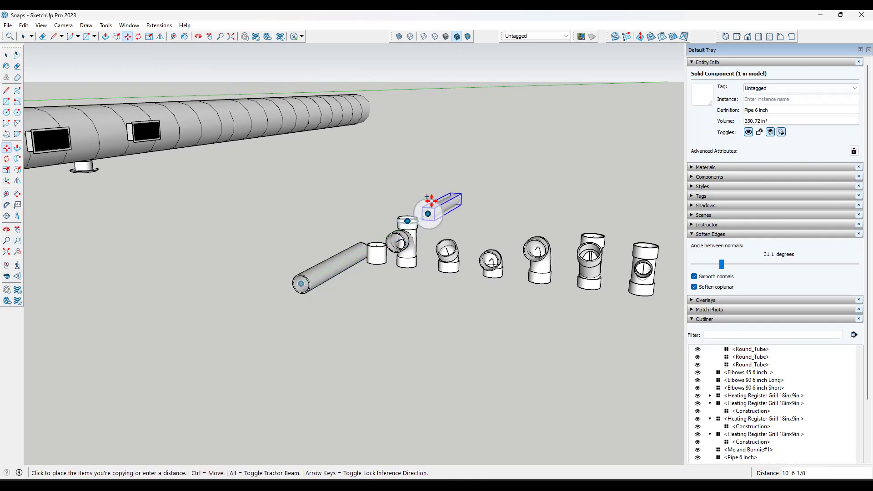
pyautogui.scroll(-3, 386, 167)
pyautogui.scroll(2, 371, 176)
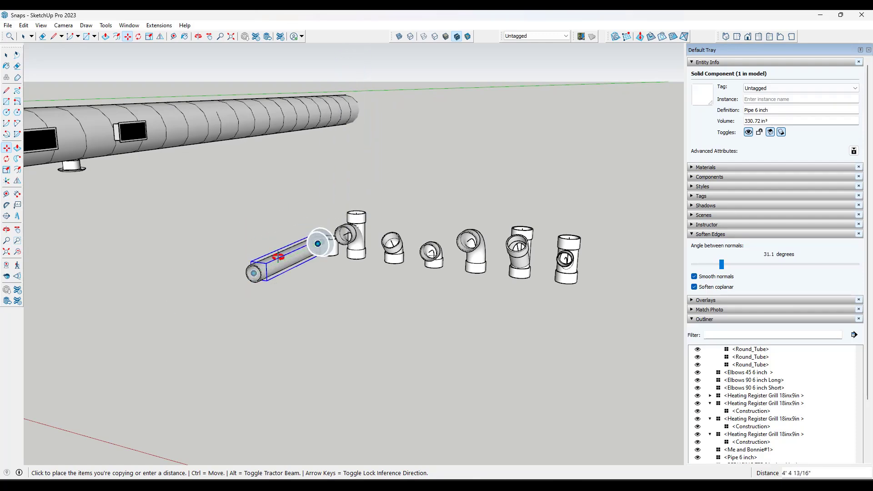
pyautogui.moveTo(279, 257); pyautogui.dragTo(172, 261, button='middle')
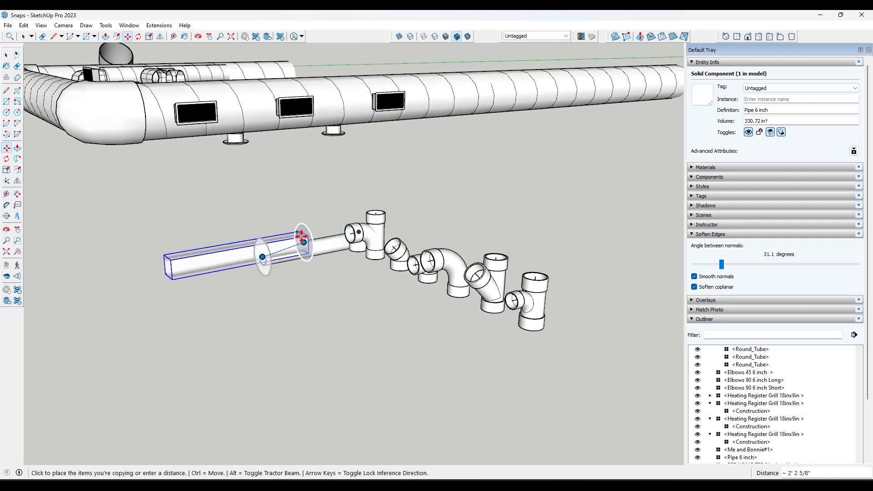
pyautogui.moveTo(312, 234); pyautogui.dragTo(309, 265, button='middle')
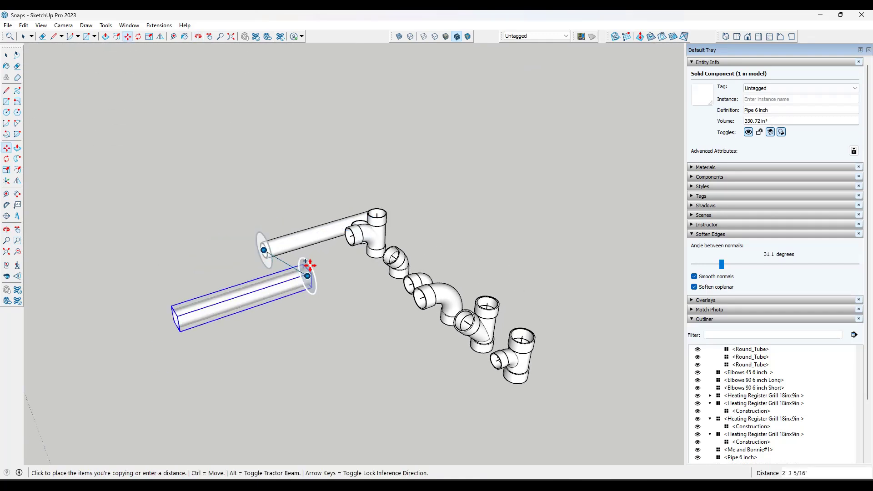
pyautogui.click(321, 251)
# Step: Try to copy the branch pipe by its free-end snap onto the tall tee's upper opening
pyautogui.scroll(-3, 309, 271)
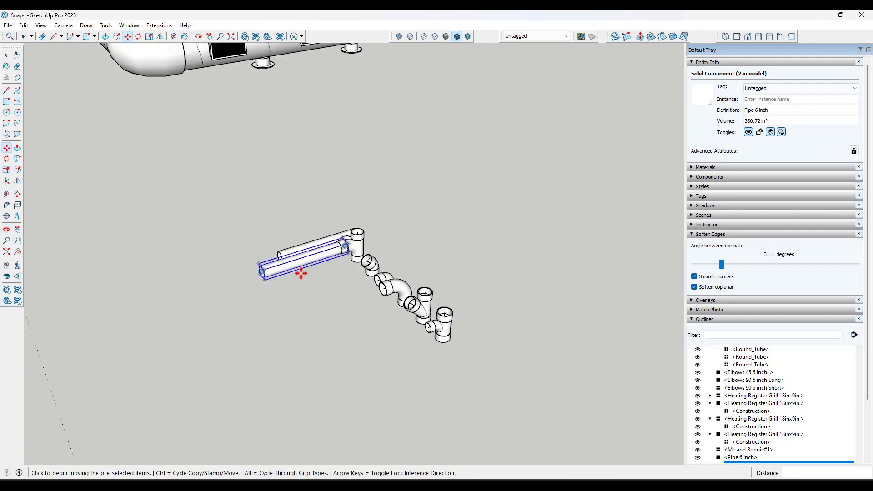
pyautogui.click(262, 272)
pyautogui.press('ctrl')
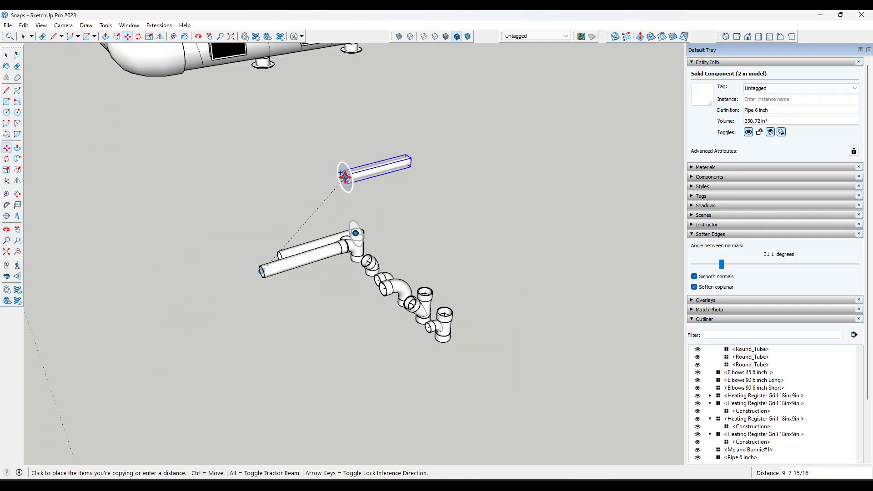
pyautogui.click(368, 189)
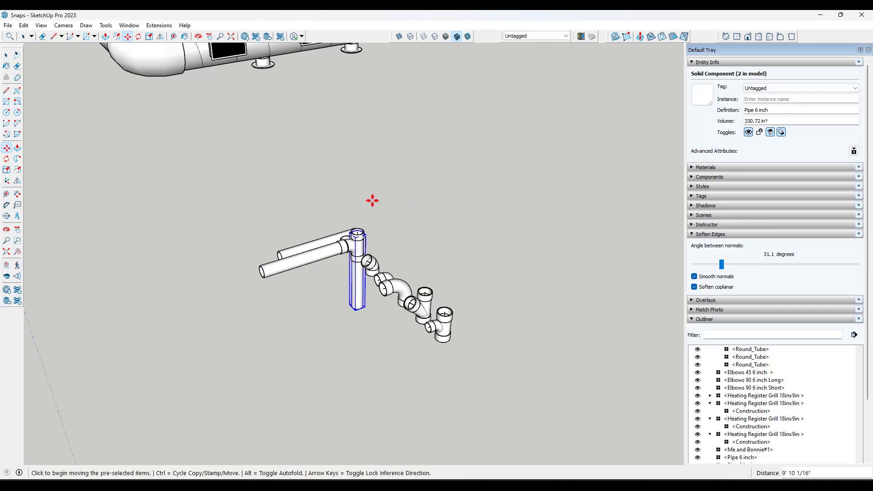
# Step: Copy the loose long pipe by its far-end snap onto the snap in the tall tee's lower opening
pyautogui.moveTo(372, 198); pyautogui.dragTo(399, 212, button='middle')
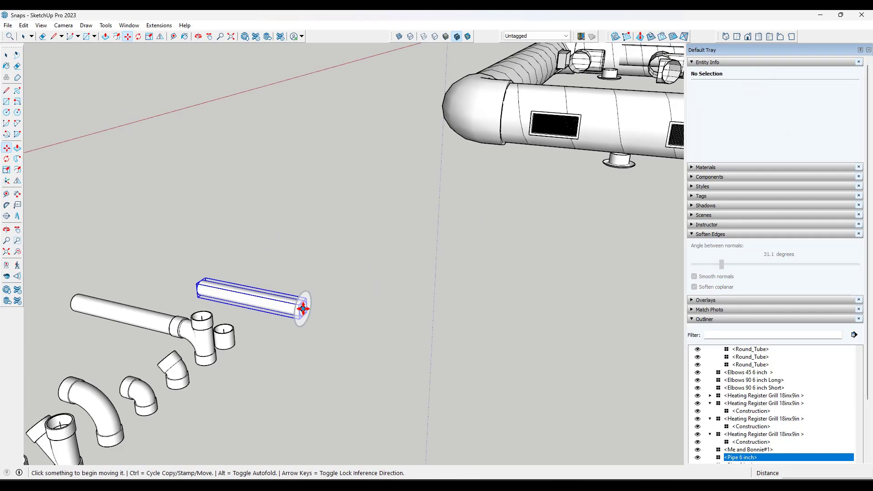
pyautogui.click(302, 308)
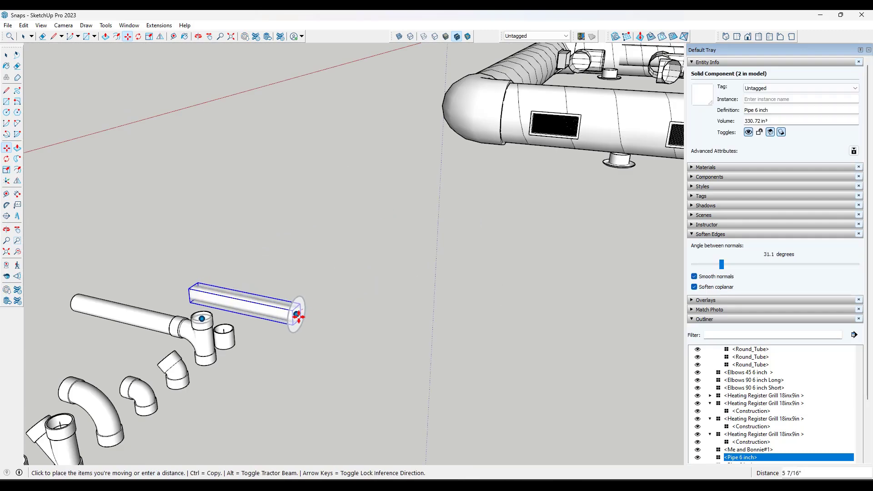
pyautogui.press('ctrl')
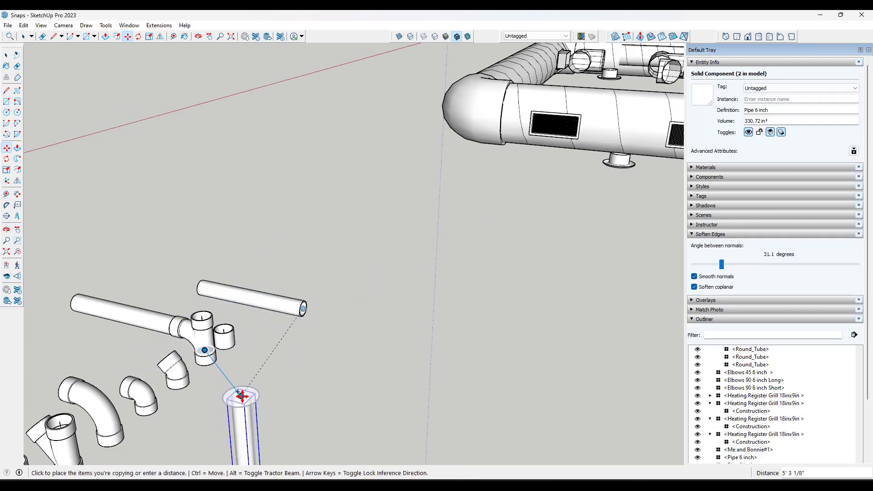
pyautogui.click(230, 394)
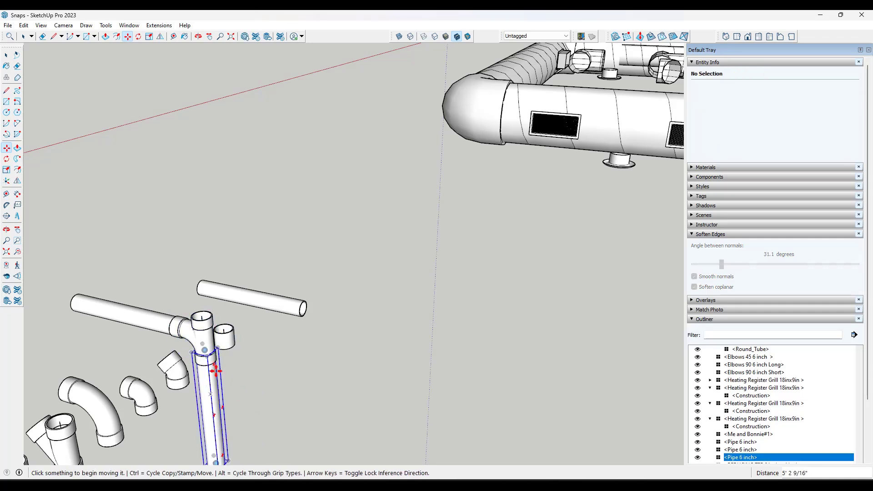
# Step: Examine the vertical pipe below the tee and the row of pipe fittings from several sides
pyautogui.scroll(-5, 205, 356)
pyautogui.moveTo(205, 356); pyautogui.dragTo(503, 283, button='middle')
pyautogui.scroll(3, 553, 293)
pyautogui.scroll(3, 532, 297)
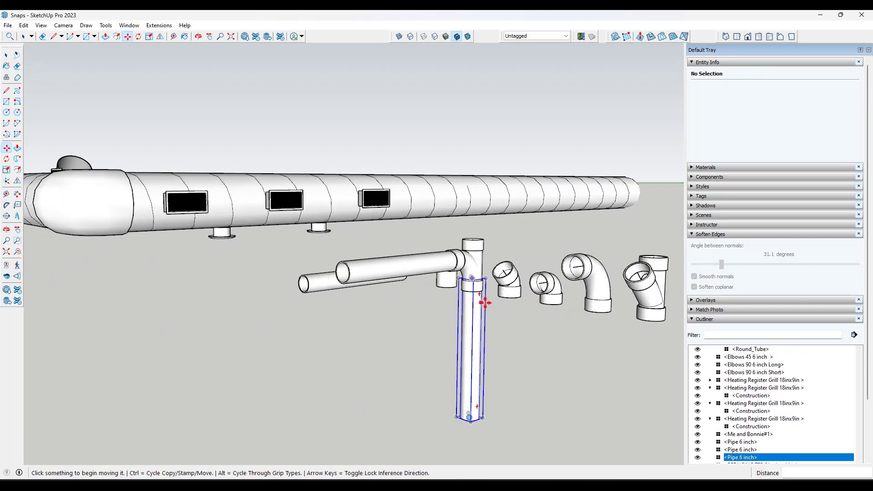
pyautogui.scroll(-6, 474, 303)
pyautogui.press('space')
pyautogui.moveTo(518, 315); pyautogui.dragTo(406, 298, button='middle')
pyautogui.scroll(1, 405, 297)
pyautogui.scroll(3, 400, 298)
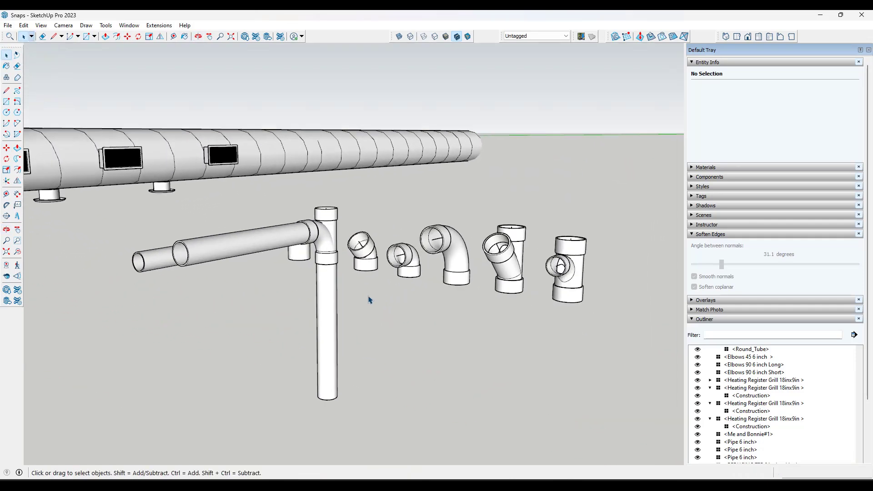
pyautogui.click(325, 292)
pyautogui.scroll(-2, 324, 293)
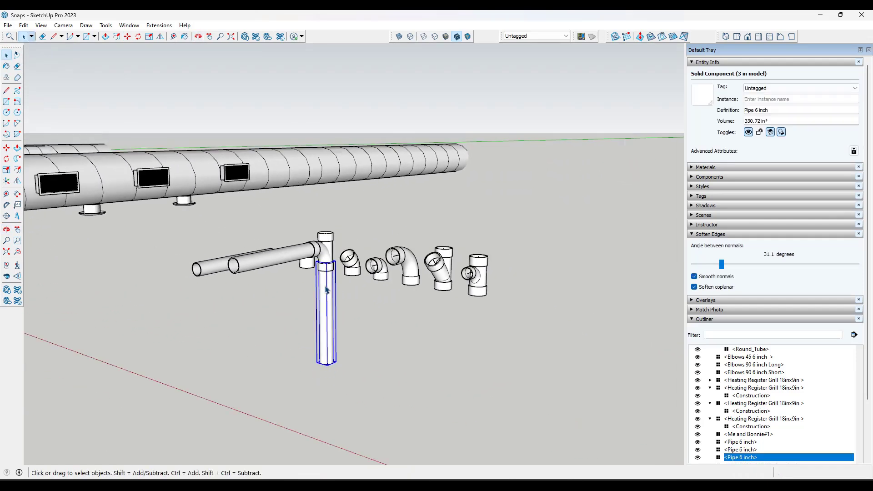
pyautogui.moveTo(326, 296); pyautogui.dragTo(353, 322, button='middle')
pyautogui.scroll(-2, 350, 314)
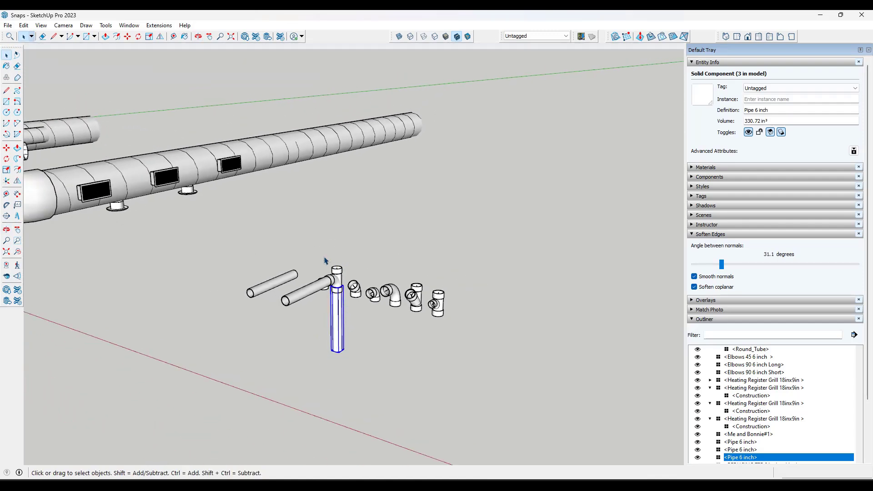
pyautogui.scroll(2, 350, 249)
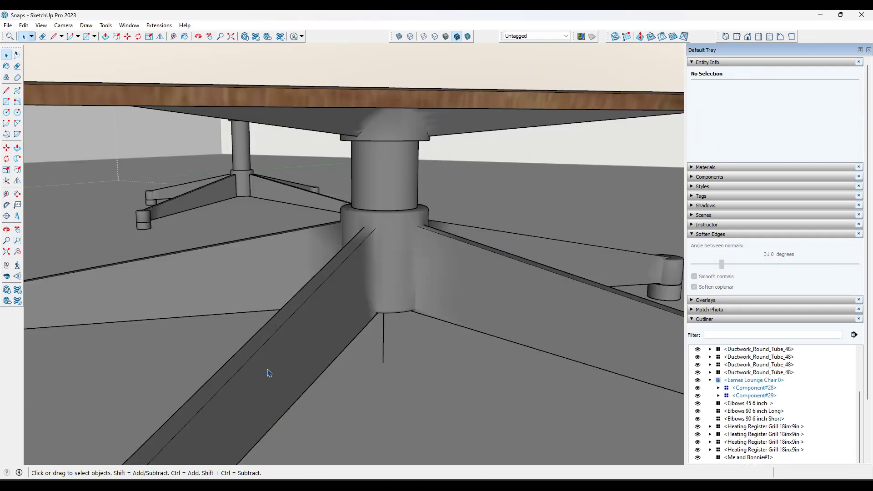
# Step: Add a snap at the lower end of the short vertical edge under the Eames Lounge Chair base, with its forward direction along the edge
pyautogui.rightClick(382, 361)
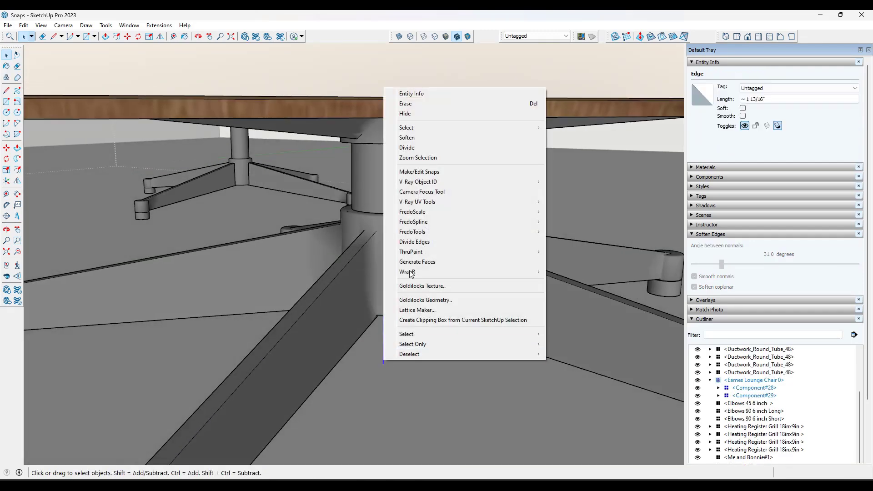
pyautogui.click(421, 172)
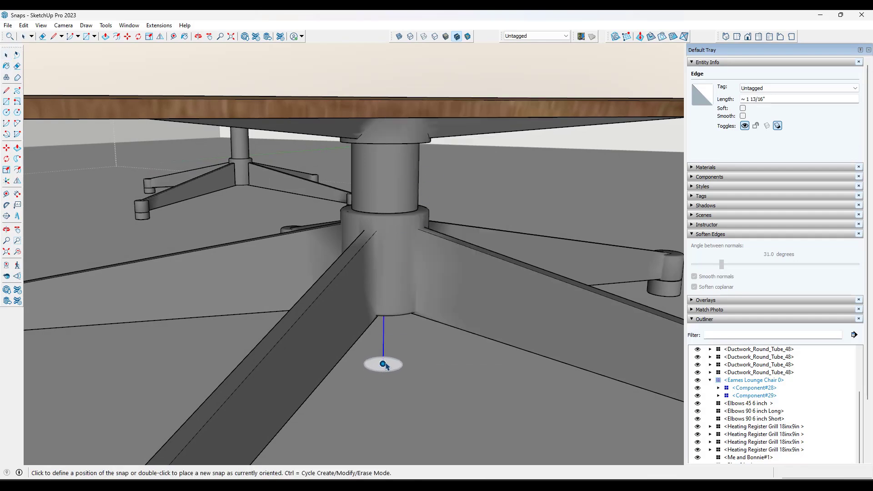
pyautogui.click(383, 365)
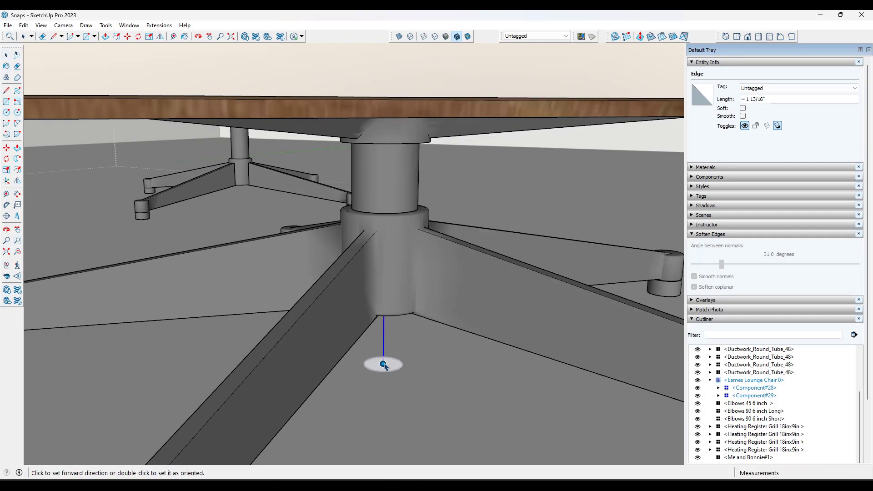
pyautogui.click(384, 327)
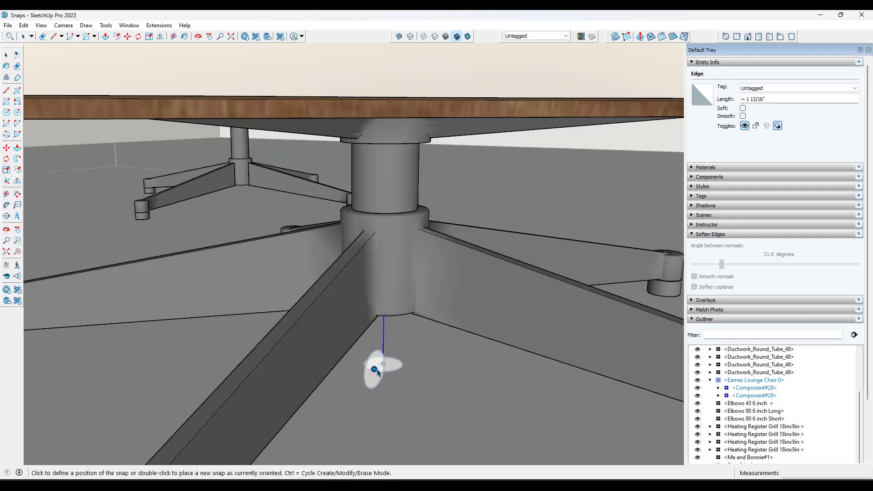
# Step: Aim the chair base snap's up direction at the ottoman's base and leave the Eames Lounge Chair component
pyautogui.scroll(2, 418, 374)
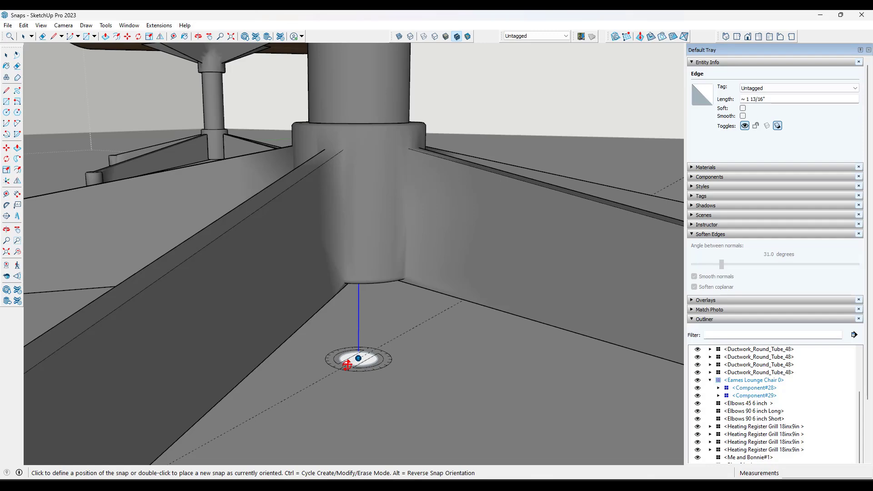
pyautogui.click(348, 365)
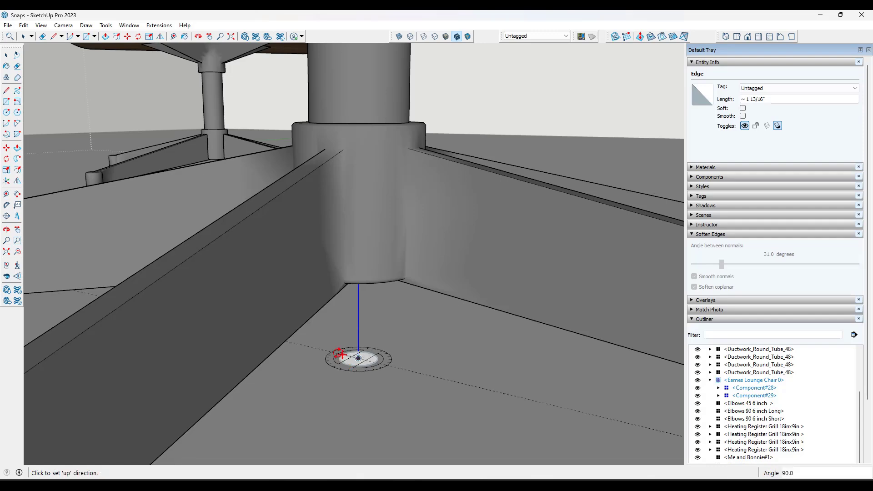
pyautogui.scroll(-6, 333, 340)
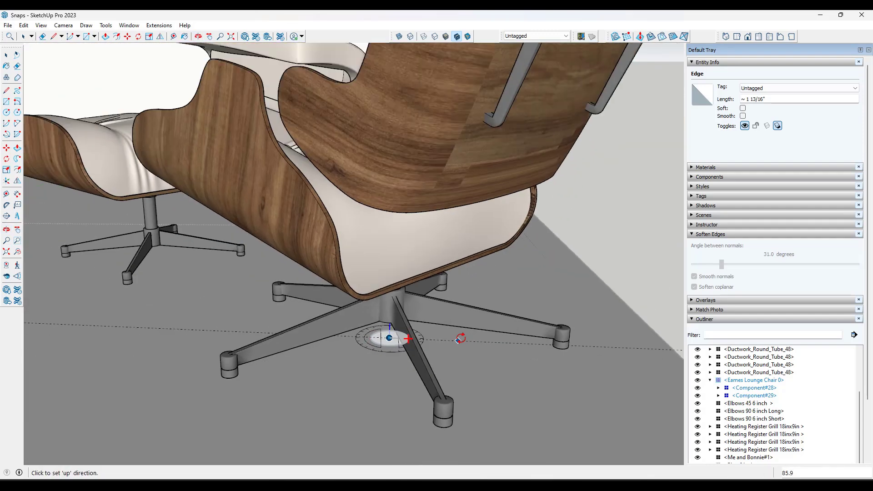
pyautogui.moveTo(460, 338); pyautogui.dragTo(263, 284, button='middle')
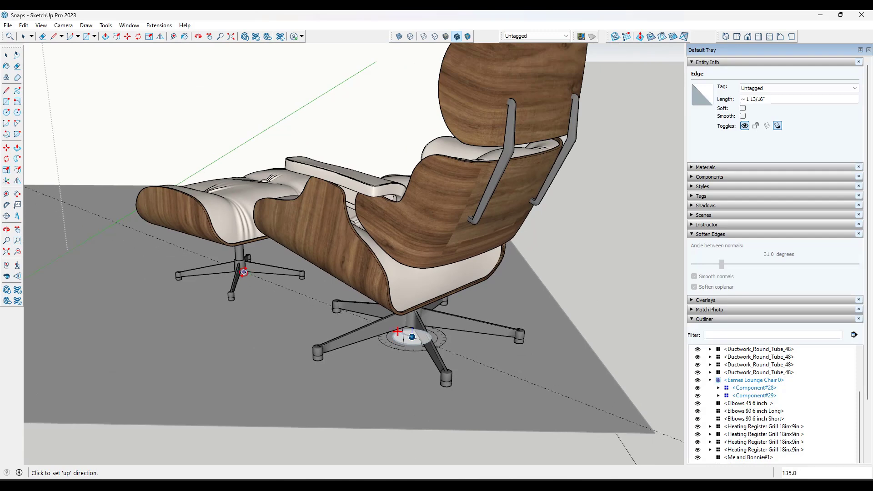
pyautogui.click(244, 273)
pyautogui.scroll(-5, 432, 340)
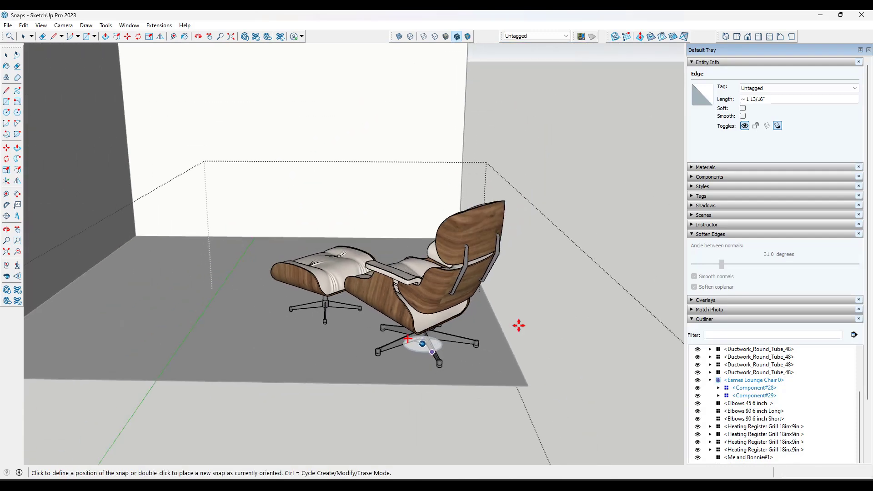
pyautogui.press('space')
pyautogui.click(593, 285)
pyautogui.click(592, 278)
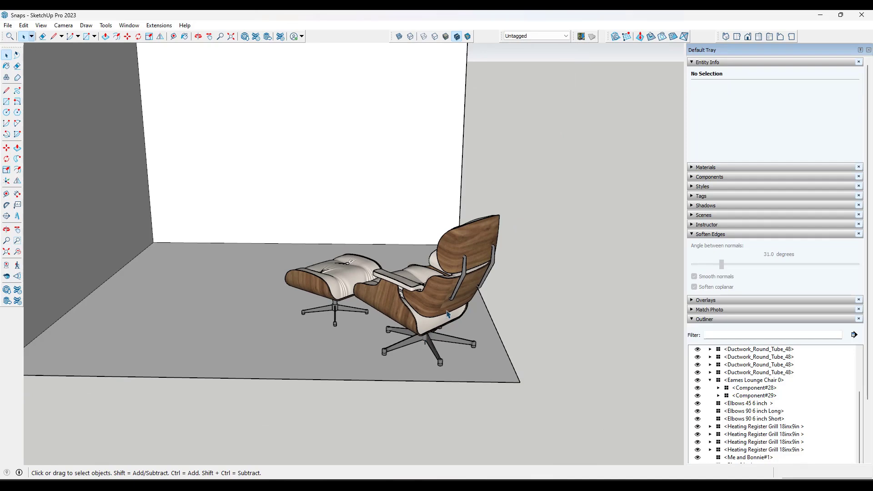
# Step: Open the room group and add a snap on the floor near the corner between the two walls, with its forward direction vertical
pyautogui.click(449, 314)
pyautogui.moveTo(449, 313); pyautogui.dragTo(458, 337, button='middle')
pyautogui.moveTo(369, 289); pyautogui.dragTo(347, 391, button='middle')
pyautogui.scroll(-2, 328, 324)
pyautogui.moveTo(273, 205); pyautogui.dragTo(246, 241, button='middle')
pyautogui.click(248, 235)
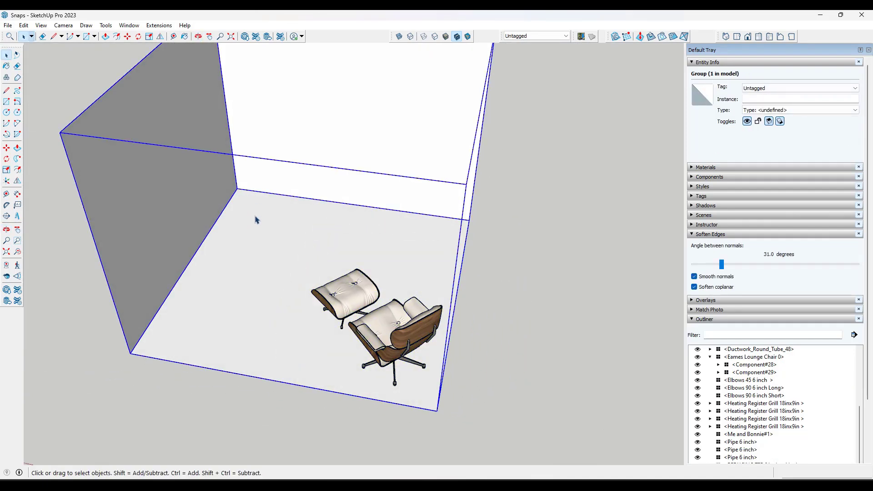
pyautogui.doubleClick(254, 219)
pyautogui.rightClick(255, 220)
pyautogui.click(286, 149)
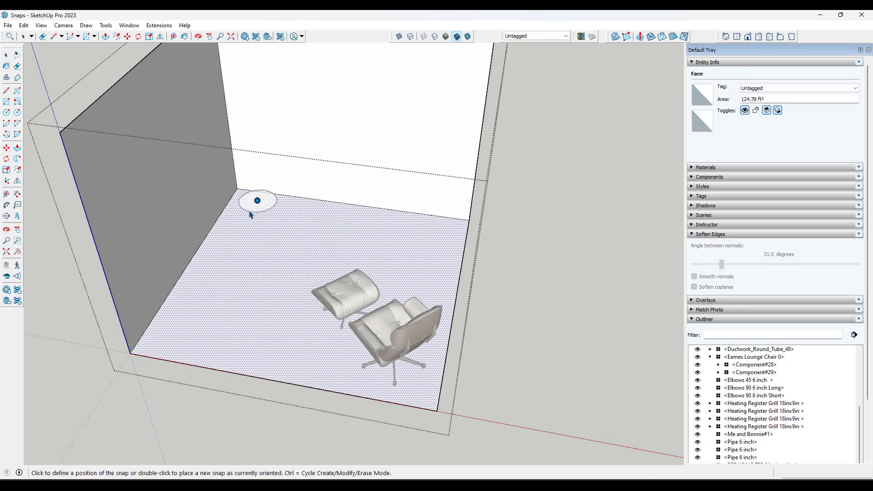
pyautogui.click(245, 207)
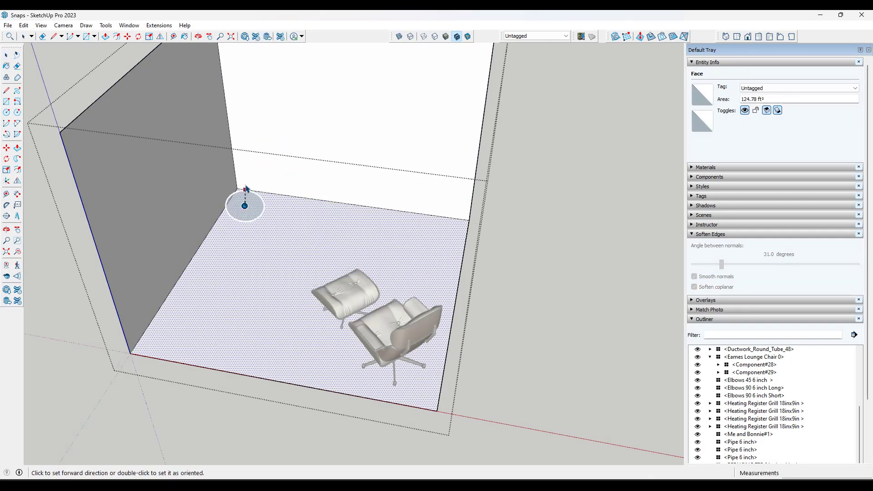
pyautogui.click(246, 179)
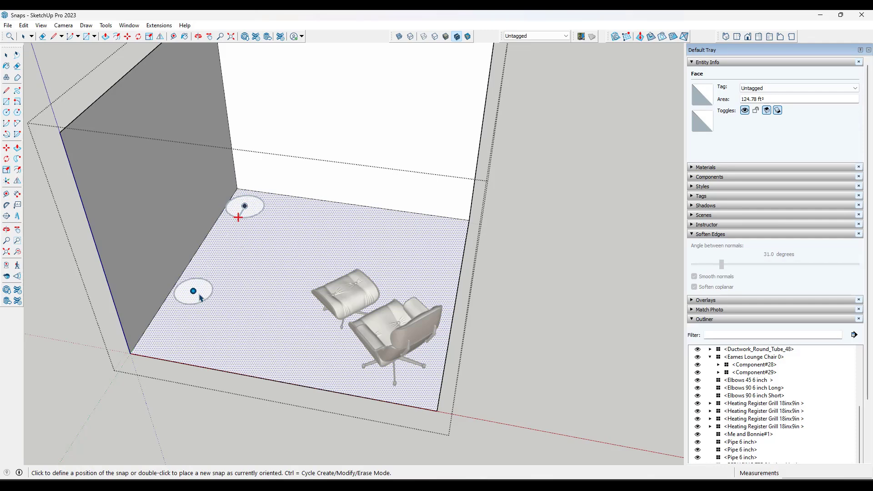
# Step: Add two more floor snaps, one along the gray side wall and one along the white back wall, with vertical forward directions
pyautogui.click(200, 295)
pyautogui.click(181, 243)
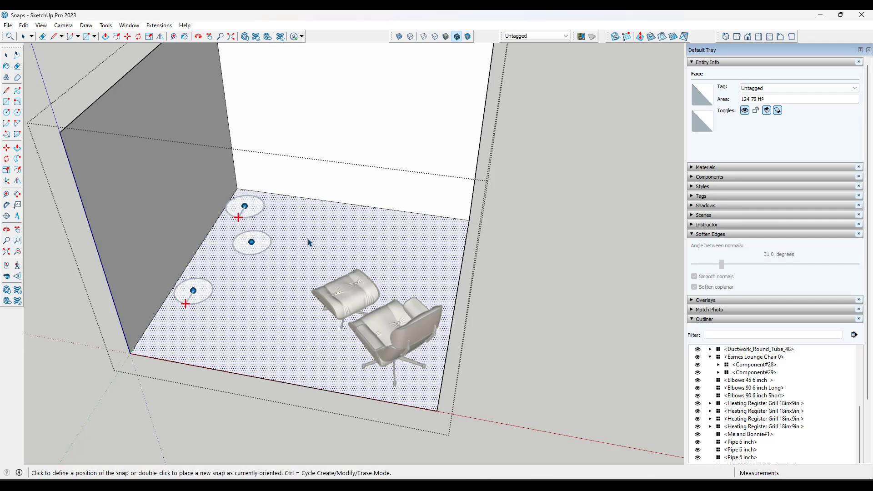
pyautogui.click(389, 228)
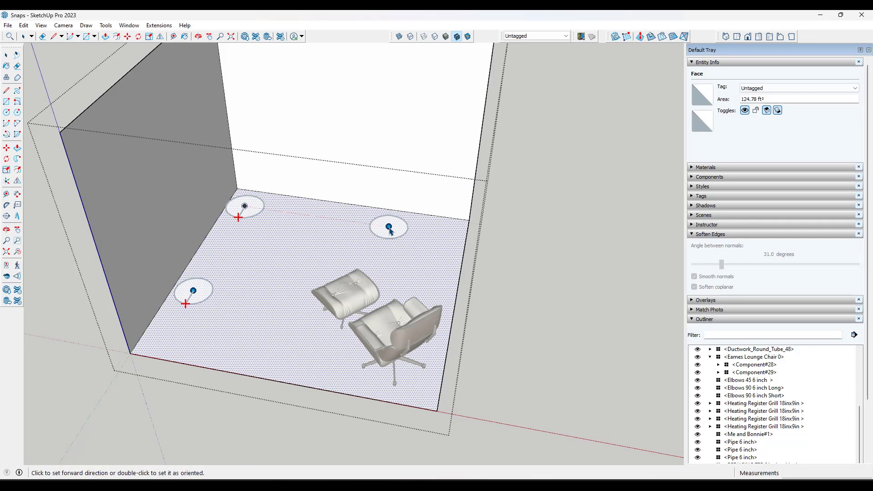
pyautogui.click(392, 171)
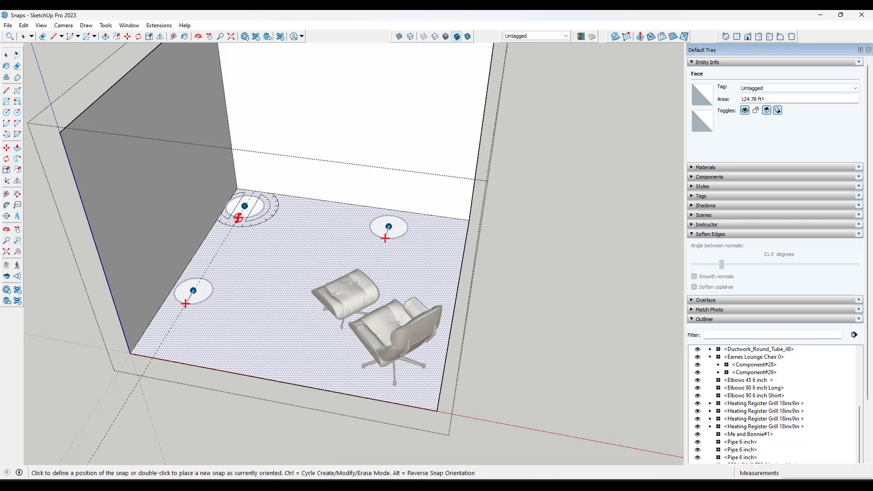
# Step: Point the corner snap's up direction diagonally into the room and the side-wall snap's straight away from its wall, then leave the room group
pyautogui.click(238, 218)
pyautogui.click(291, 248)
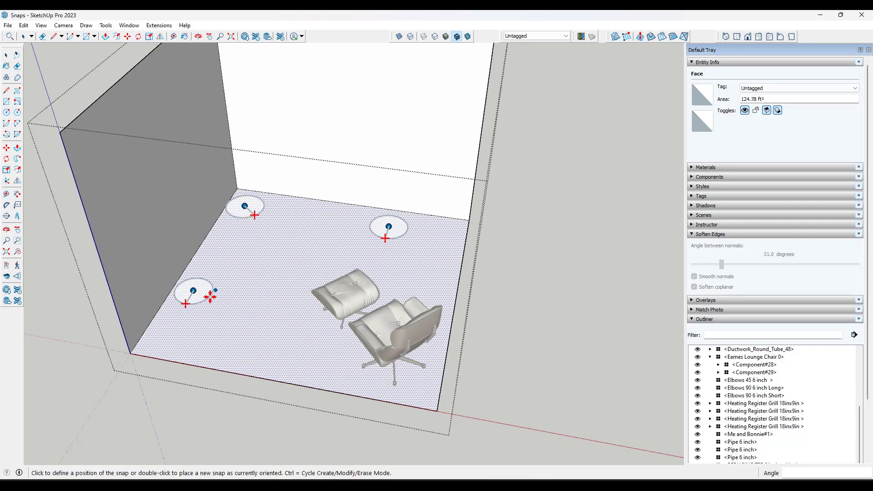
pyautogui.click(188, 305)
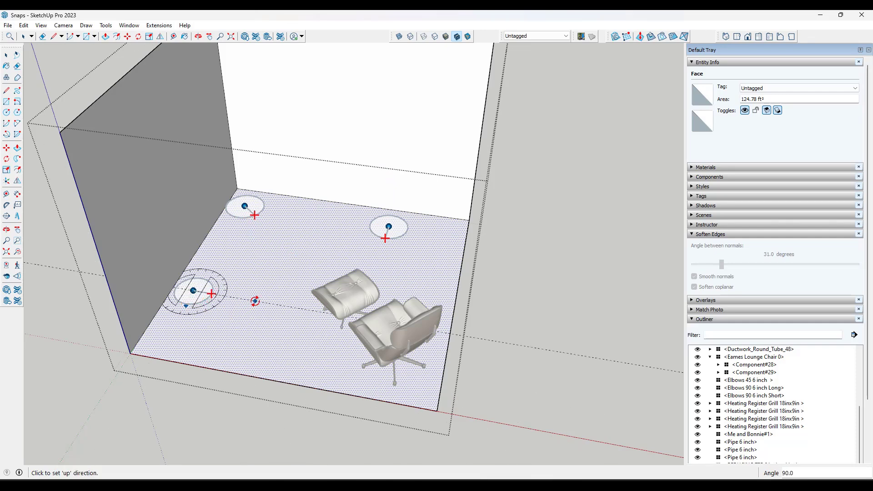
pyautogui.click(255, 301)
pyautogui.press('space')
pyautogui.moveTo(214, 273); pyautogui.dragTo(503, 306, button='middle')
pyautogui.click(493, 332)
# Step: Try to move the lounge chair by its base snap onto the floor snap near the back wall
pyautogui.click(381, 330)
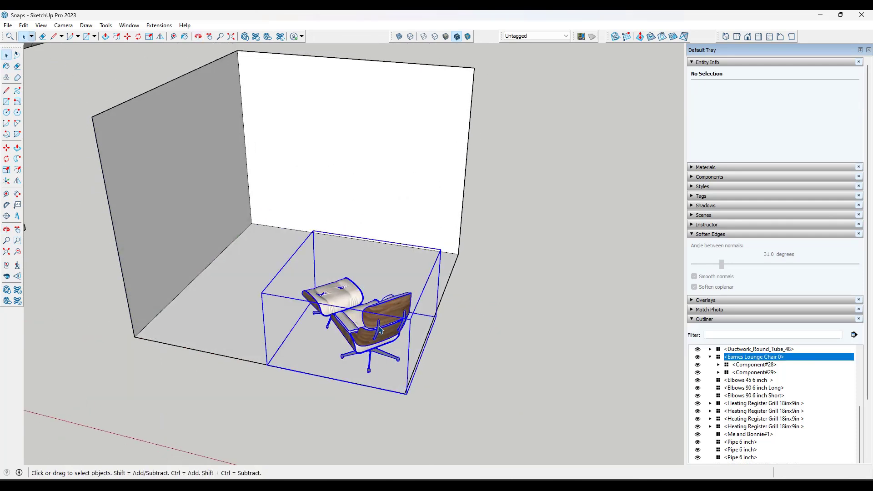
pyautogui.press('m')
pyautogui.click(381, 330)
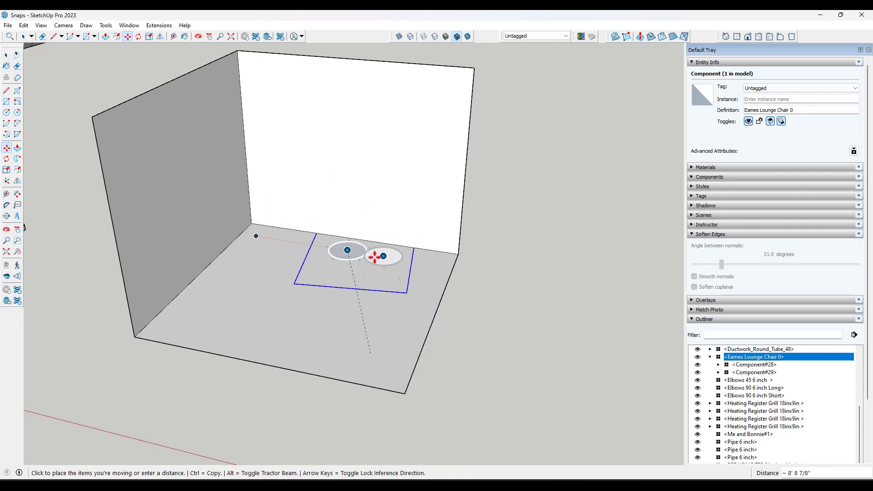
pyautogui.click(386, 349)
pyautogui.press('space')
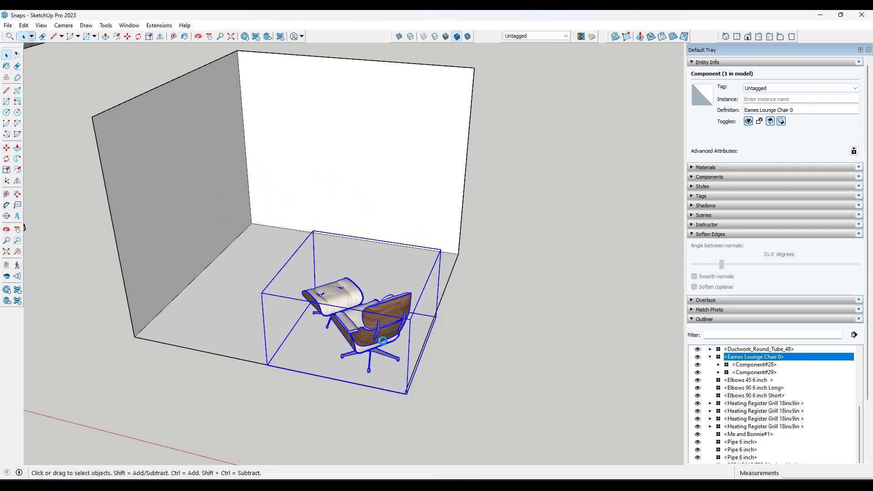
# Step: Flip the base snap inside the lounge chair component about its horizontal plane and leave the component
pyautogui.scroll(1, 383, 338)
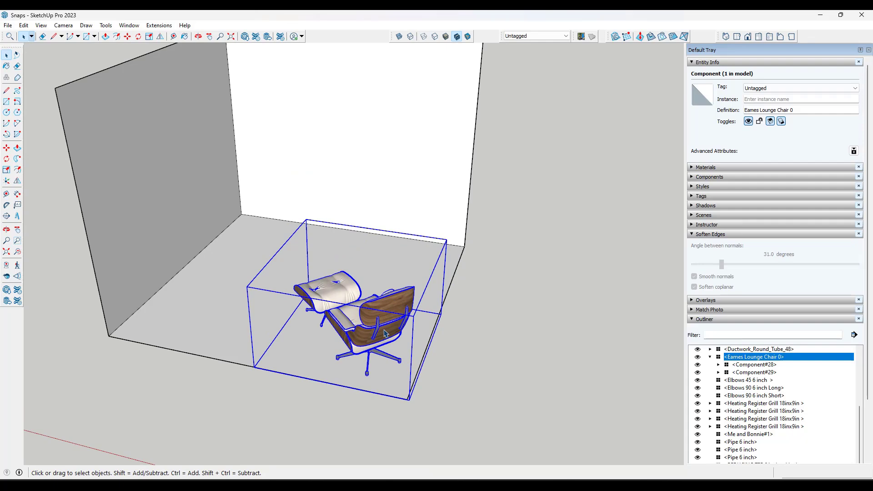
pyautogui.doubleClick(385, 331)
pyautogui.moveTo(384, 331); pyautogui.dragTo(381, 273, button='middle')
pyautogui.scroll(3, 365, 356)
pyautogui.click(365, 356)
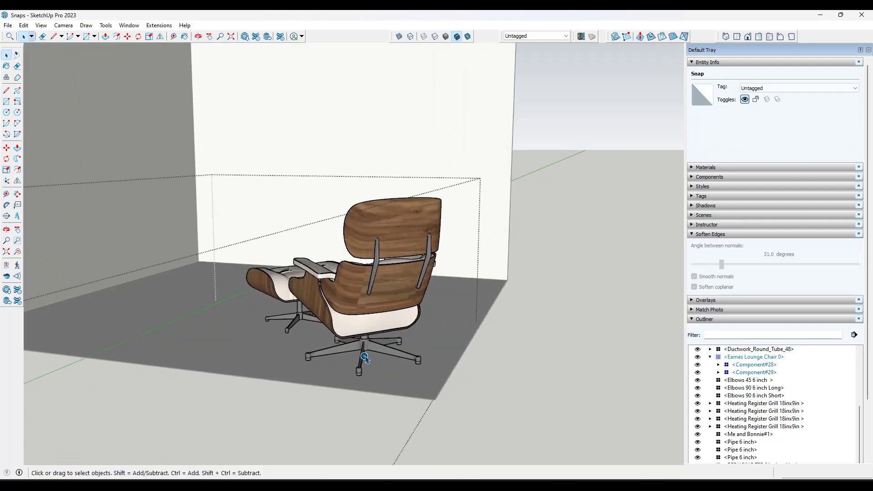
pyautogui.click(160, 36)
pyautogui.scroll(1, 353, 352)
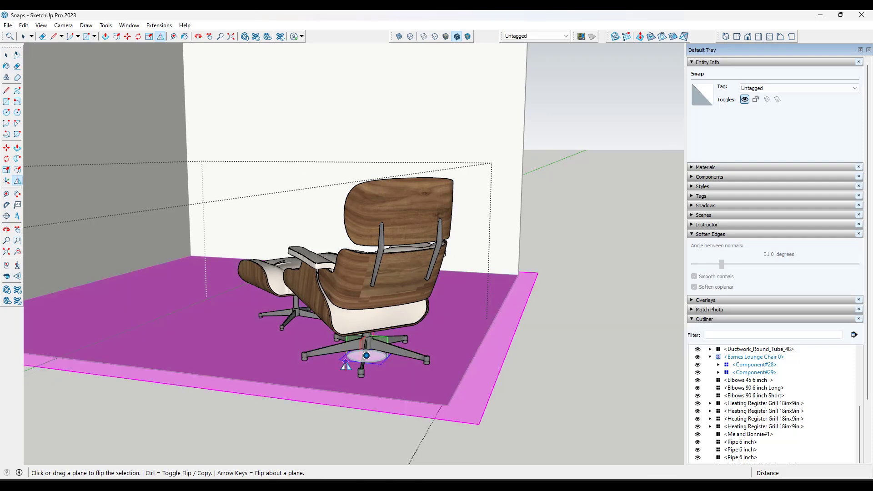
pyautogui.scroll(2, 345, 363)
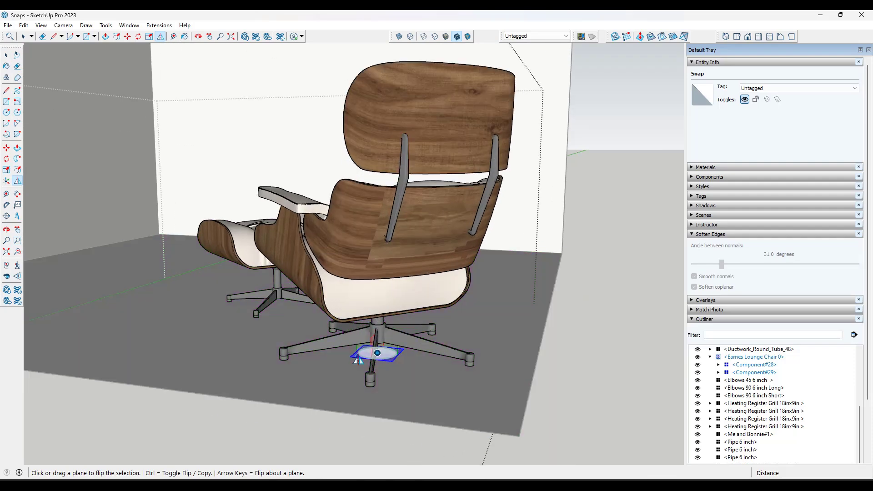
pyautogui.press('space')
pyautogui.scroll(-3, 389, 364)
pyautogui.click(590, 312)
# Step: Try to move the lounge chair by its base snap onto the floor snap along the side wall
pyautogui.scroll(-5, 508, 282)
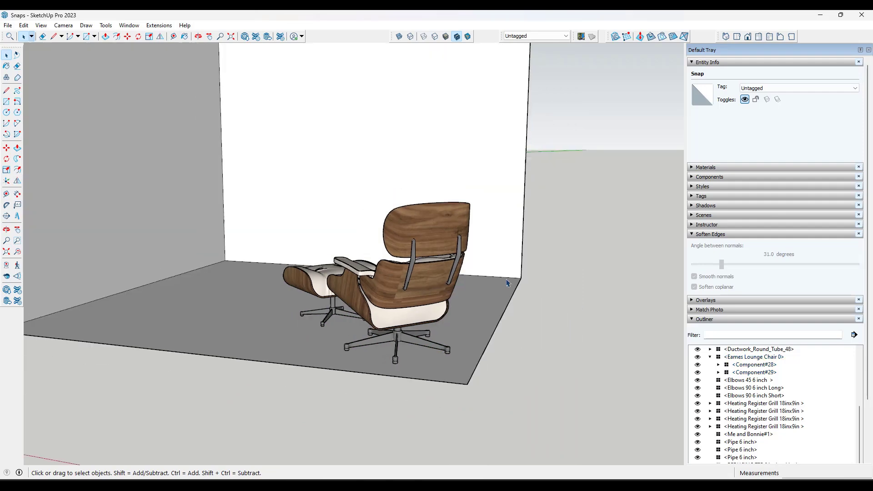
pyautogui.moveTo(589, 276); pyautogui.dragTo(592, 300, button='middle')
pyautogui.click(432, 310)
pyautogui.click(436, 340)
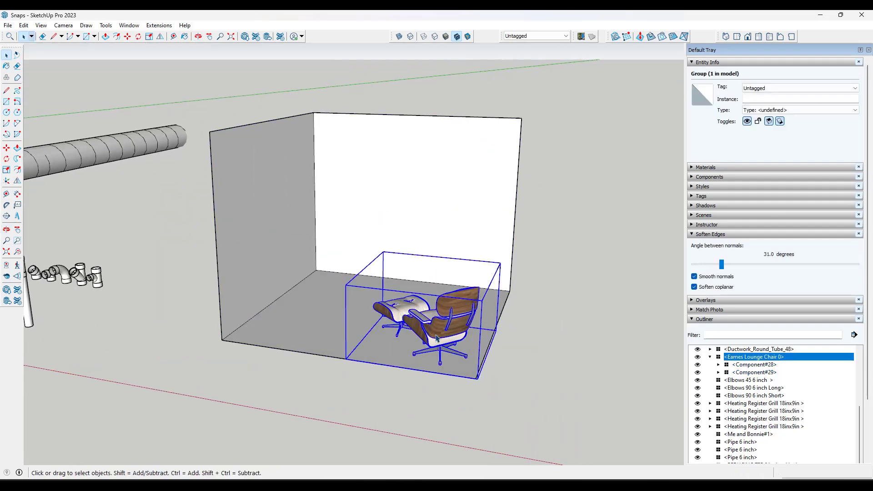
pyautogui.press('m')
pyautogui.click(440, 353)
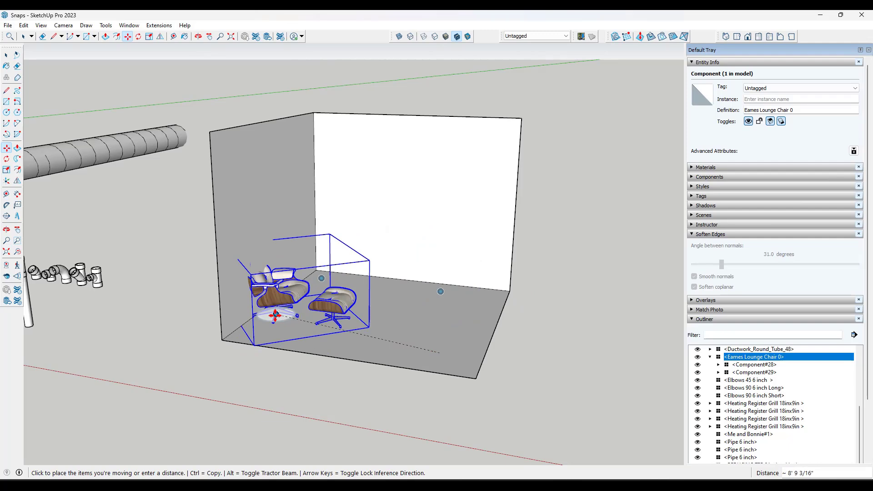
pyautogui.press('space')
# Step: Open the room group and move the gray side wall outward to widen the room
pyautogui.scroll(-2, 381, 283)
pyautogui.moveTo(380, 291); pyautogui.dragTo(335, 364, button='middle')
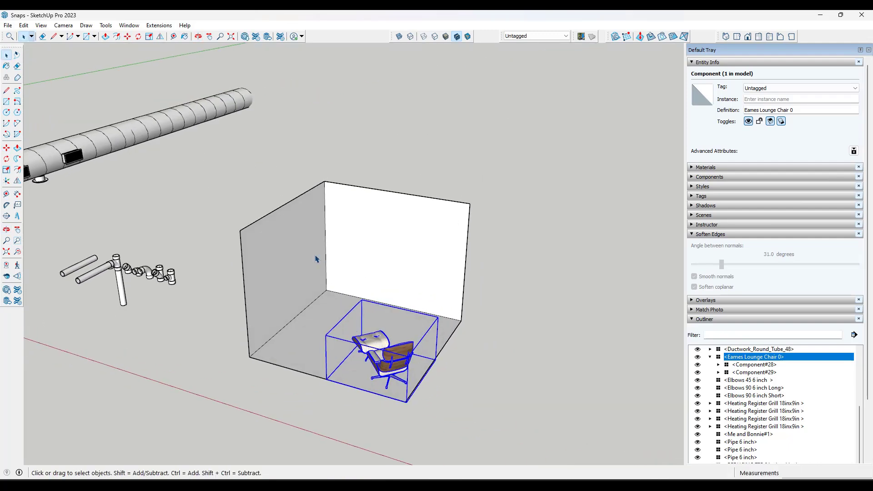
pyautogui.doubleClick(310, 258)
pyautogui.doubleClick(309, 257)
pyautogui.press('m')
pyautogui.click(298, 254)
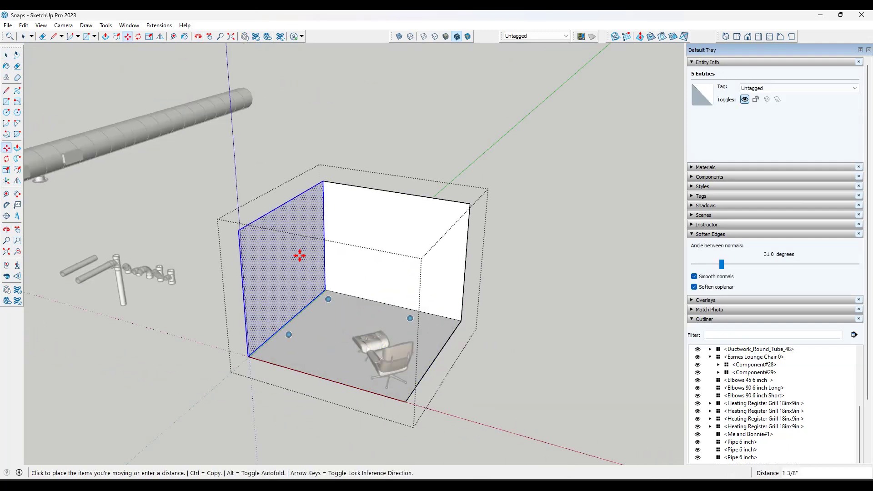
pyautogui.click(272, 250)
# Step: Move the white back wall outward to deepen the room and leave the room group
pyautogui.press('space')
pyautogui.doubleClick(359, 249)
pyautogui.press('m')
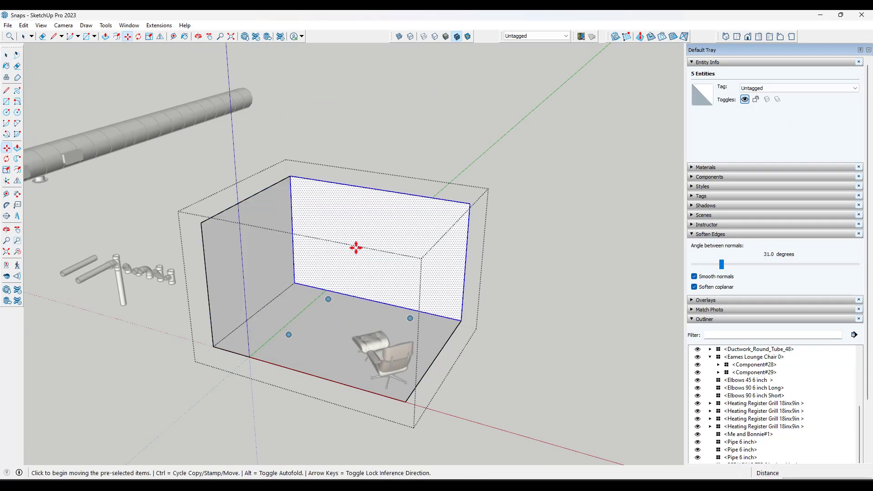
pyautogui.click(357, 247)
pyautogui.click(384, 230)
pyautogui.press('space')
pyautogui.click(551, 354)
# Step: Move the lounge chair by its base snap onto the floor snap near the back wall
pyautogui.scroll(3, 405, 356)
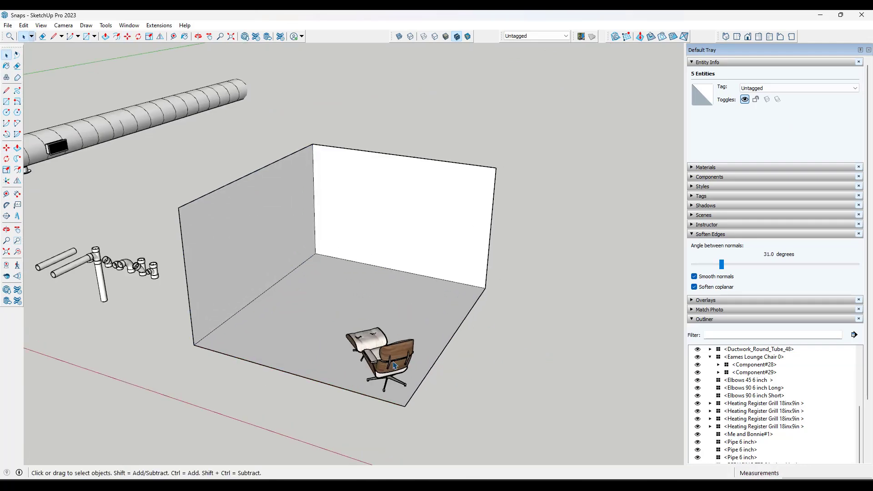
pyautogui.click(384, 353)
pyautogui.press('m')
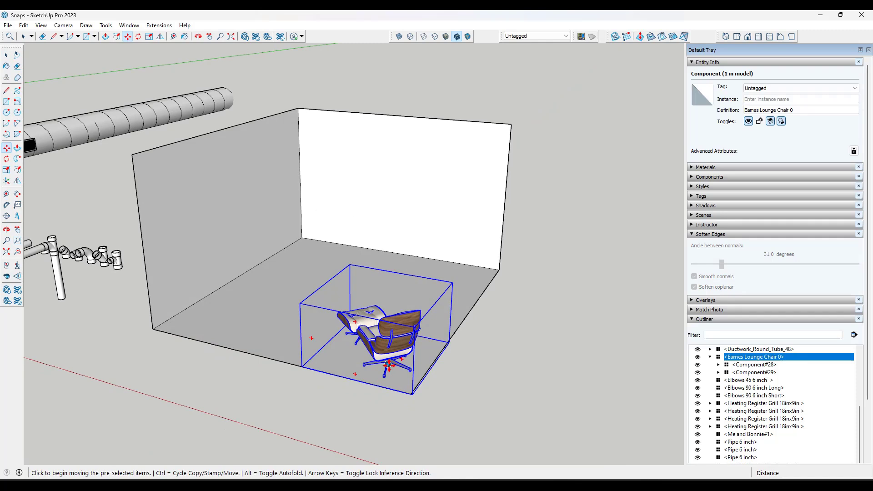
pyautogui.click(387, 365)
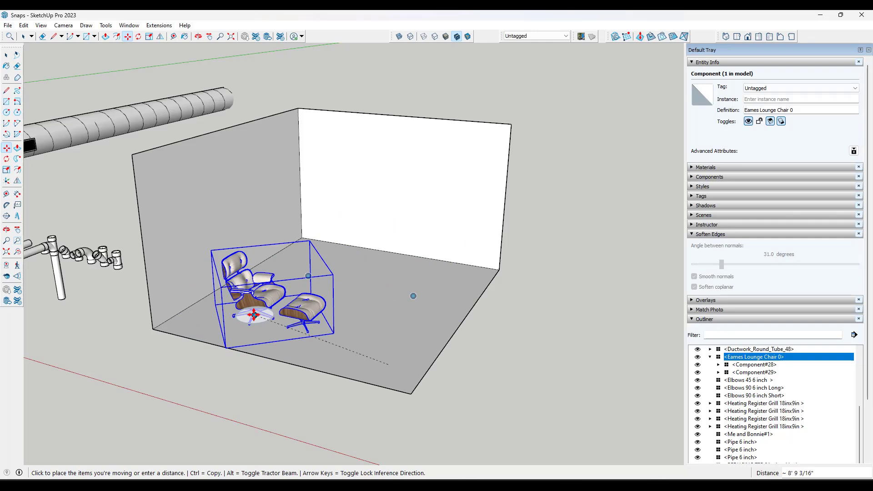
pyautogui.click(414, 296)
pyautogui.moveTo(413, 297); pyautogui.dragTo(386, 264, button='middle')
pyautogui.scroll(-2, 385, 265)
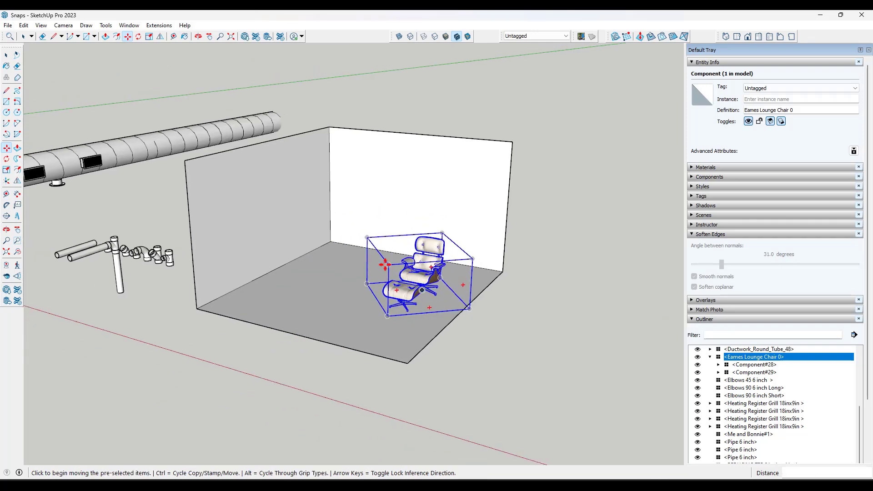
pyautogui.scroll(-2, 386, 264)
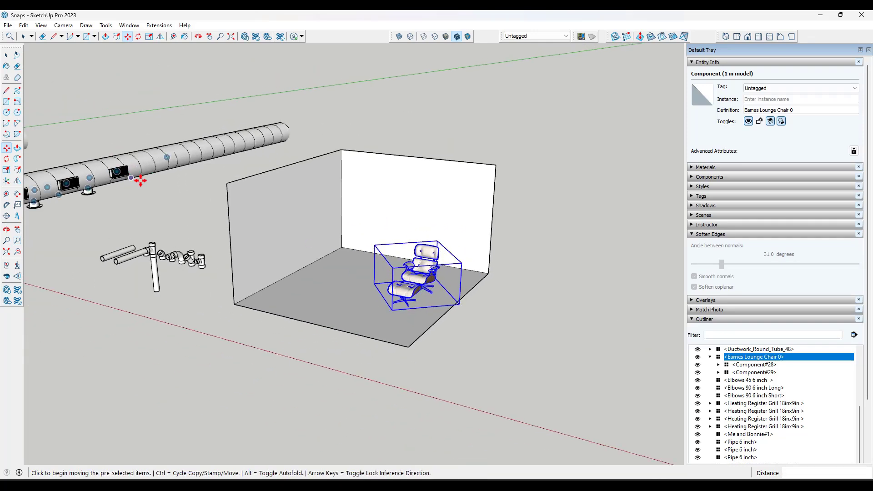
pyautogui.press('space')
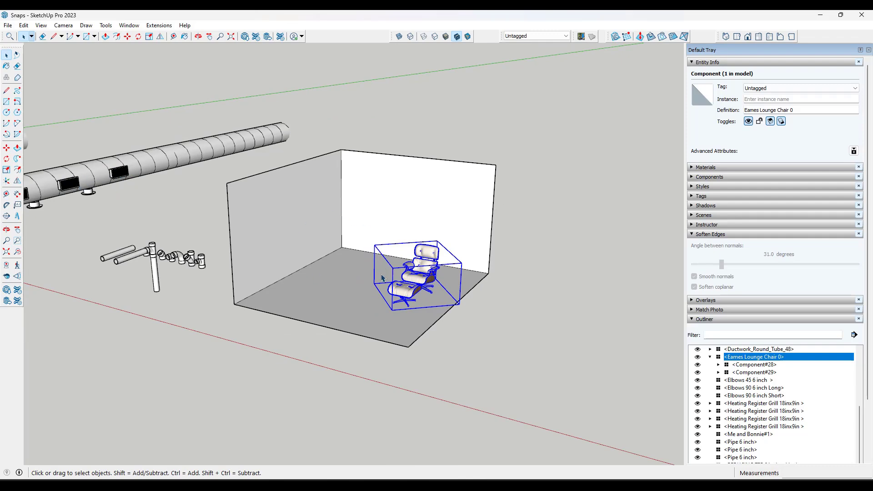
pyautogui.scroll(5, 381, 279)
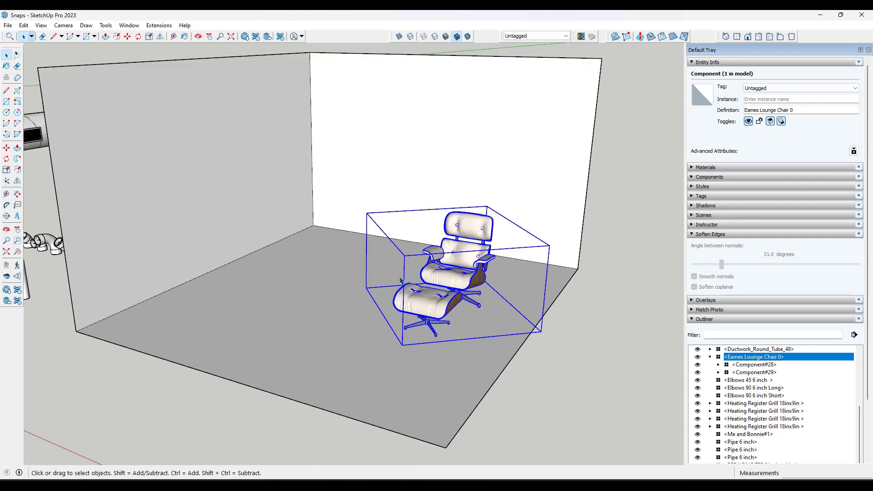